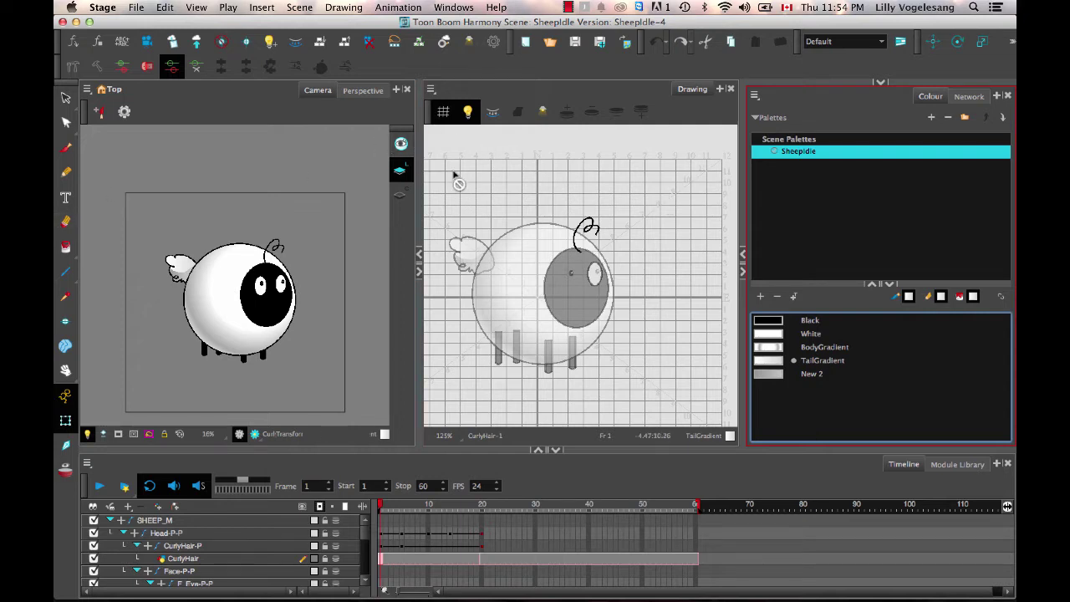
Widen the Camera view and select the sheep's tail drawing for a closer look at the rig
left_click_drag(422, 191, 504, 192)
left_click_drag(361, 329, 376, 305)
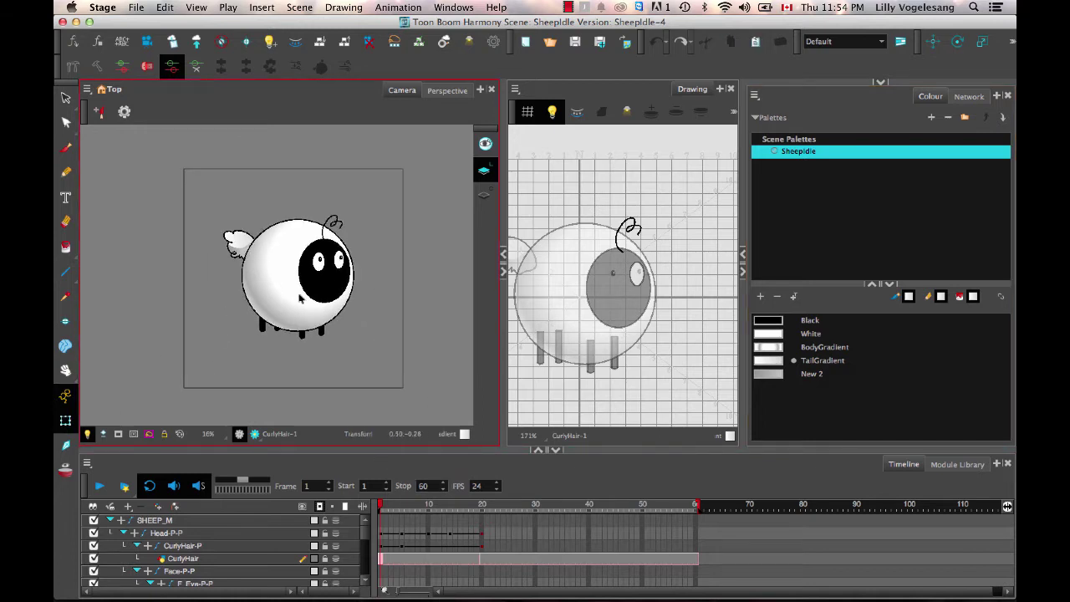
left_click(234, 243)
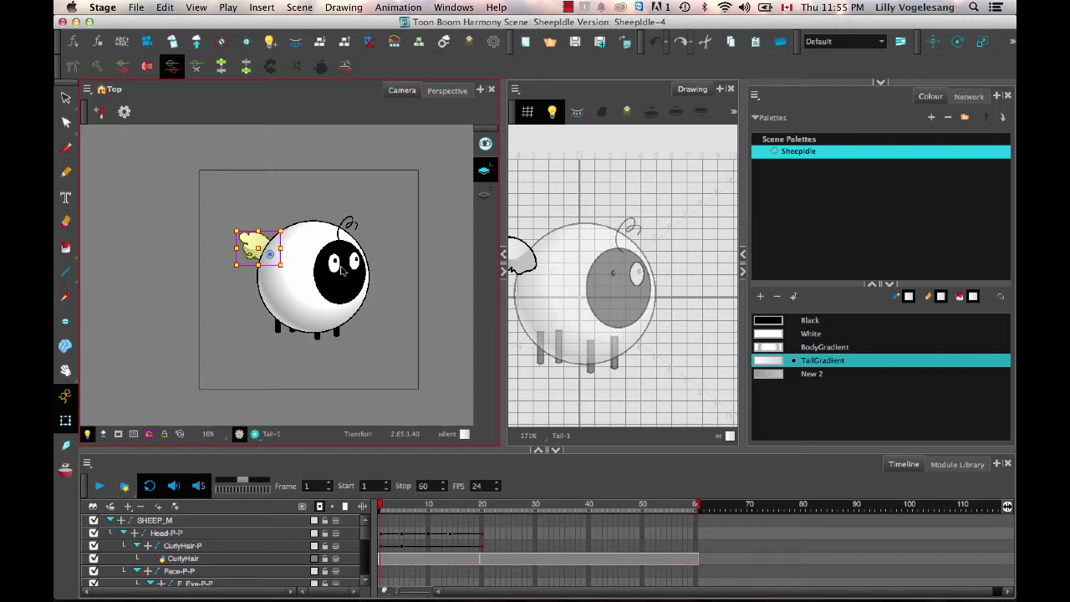
left_click_drag(331, 356, 342, 357)
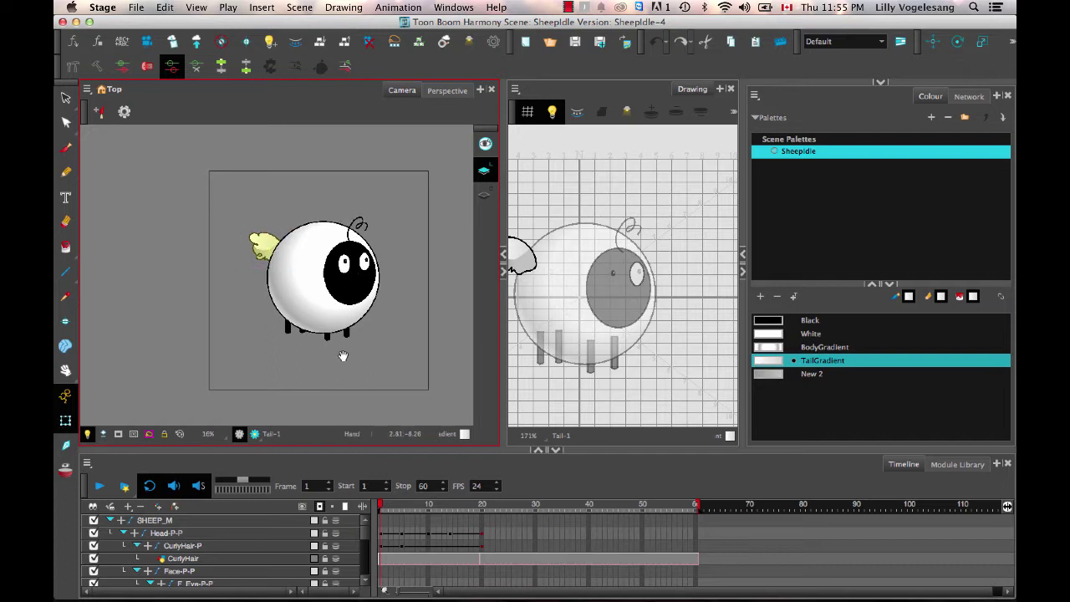
scroll(338, 342, "up", 3)
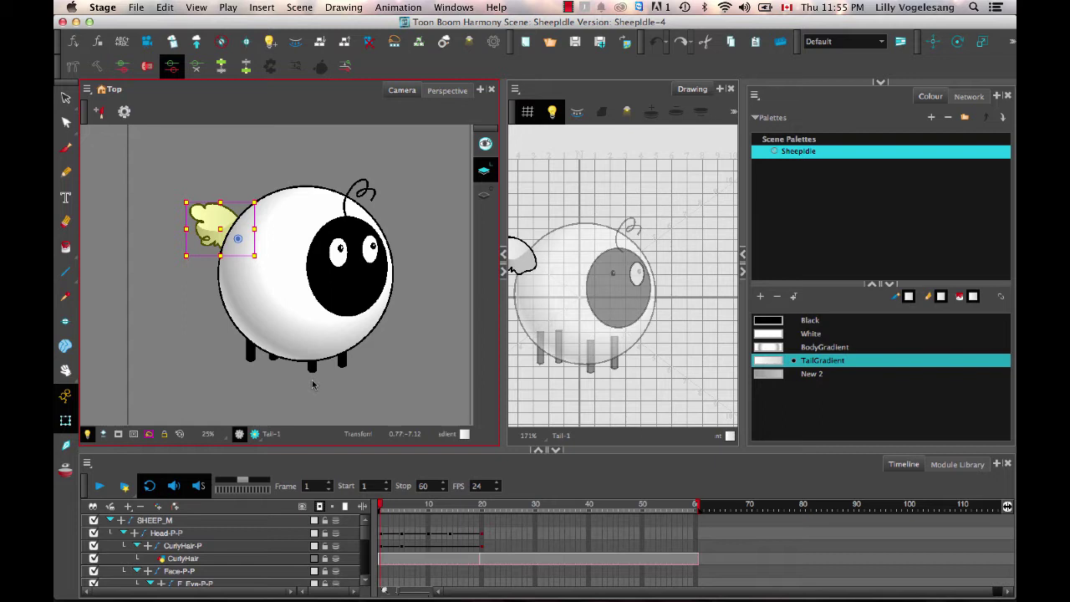
Save the scene as a separate copy named GameHorse in the Documents folder
left_click(135, 7)
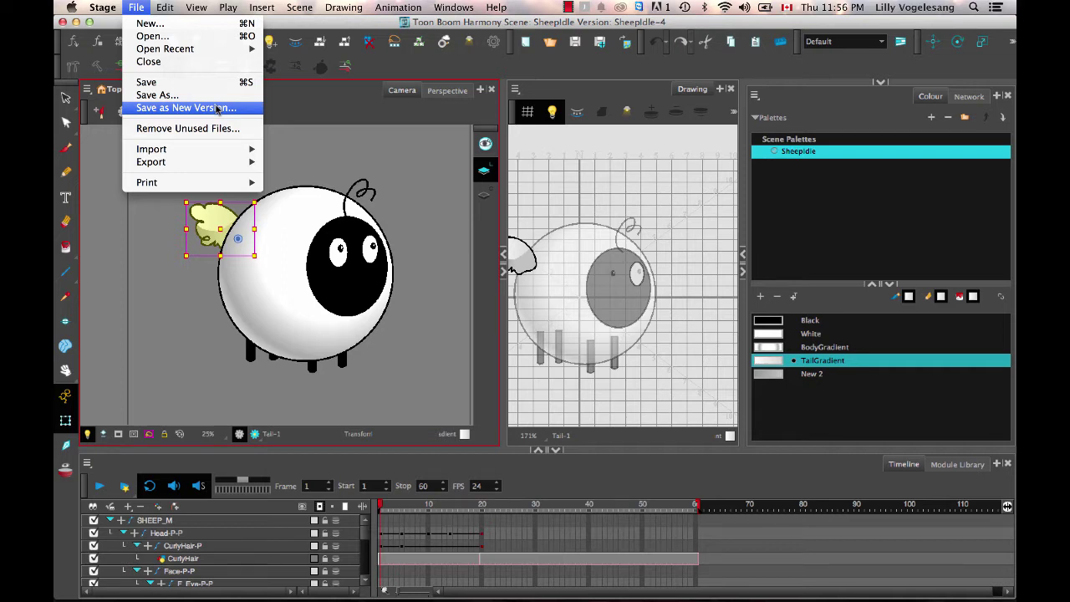
left_click(203, 95)
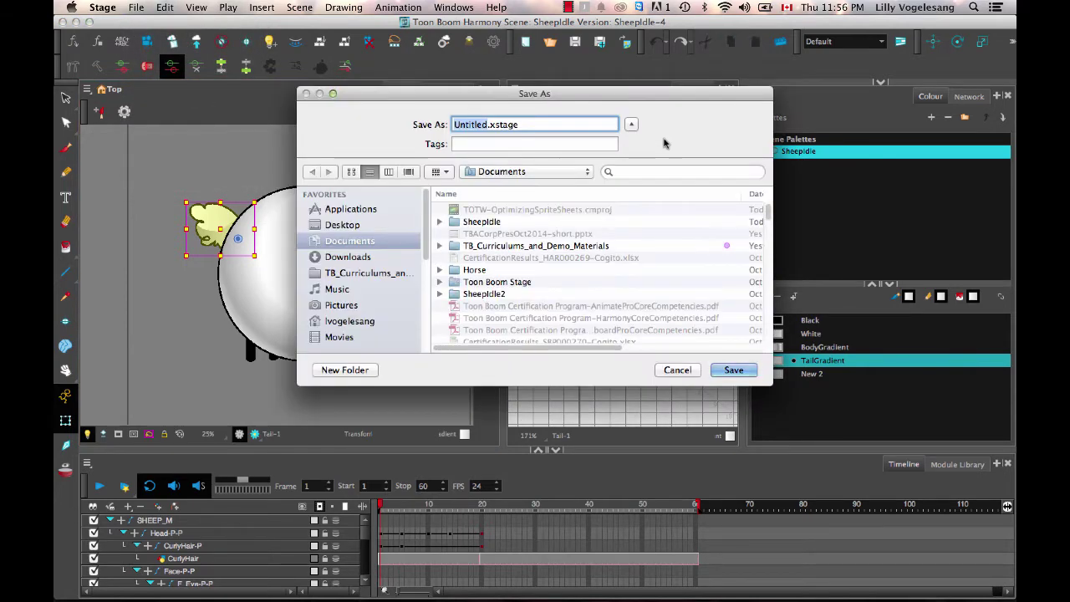
type("Hors")
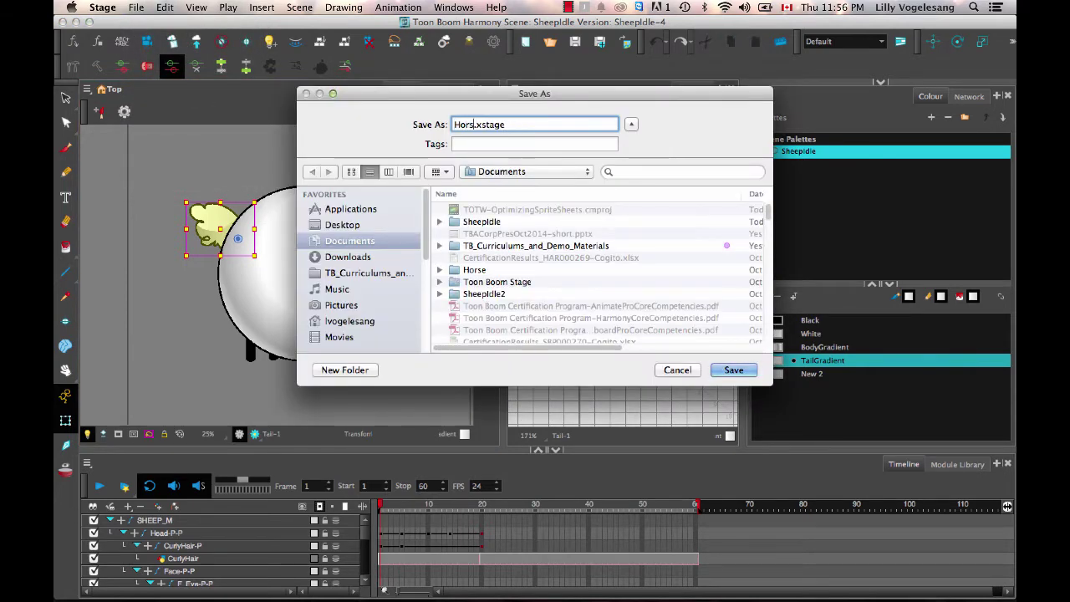
key("BackSpace")
key("BackSpace")
key("BackSpace")
key("BackSpace")
type("GameS")
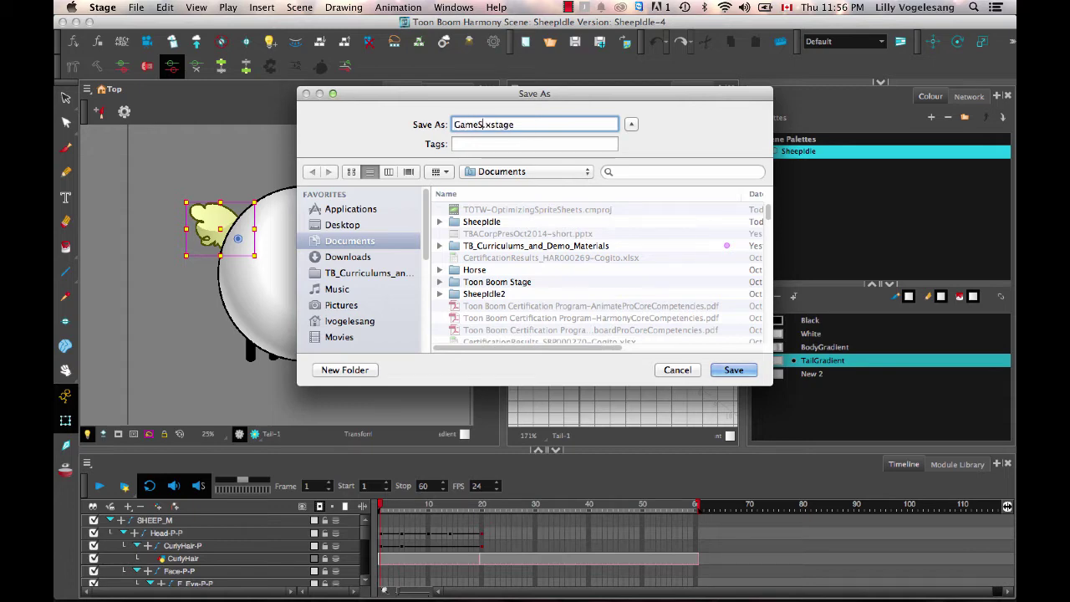
key("BackSpace")
type("Horse")
key("Return")
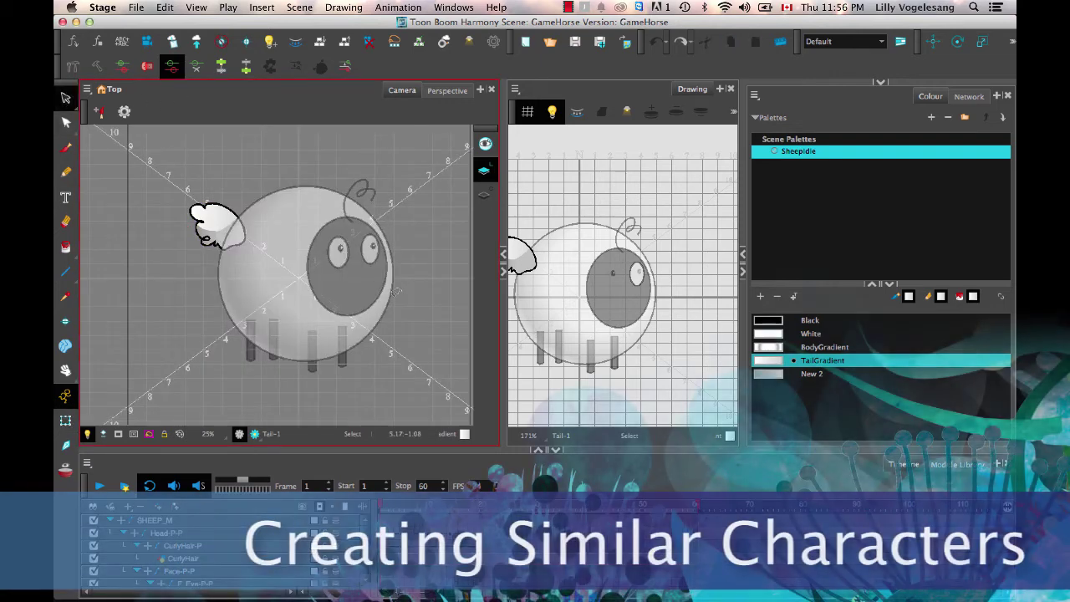
Lasso the whole sheep's artwork with the Select tool and scale the character up within the camera frame
scroll(415, 301, "down", 2)
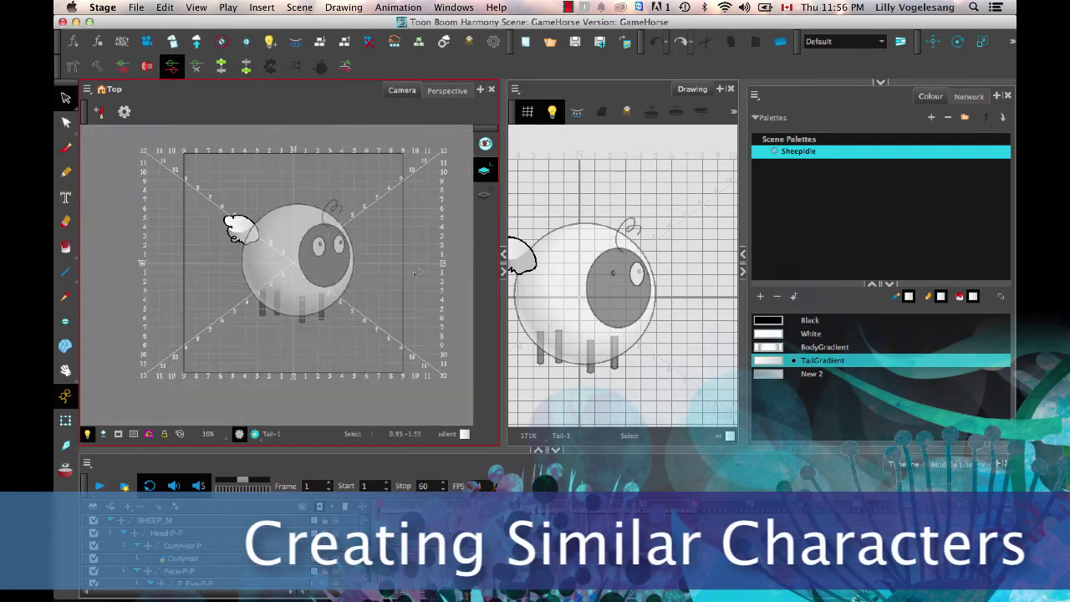
mouse_move(414, 272)
left_mouse_down()
mouse_move(399, 198)
mouse_move(452, 377)
mouse_move(455, 368)
left_mouse_up()
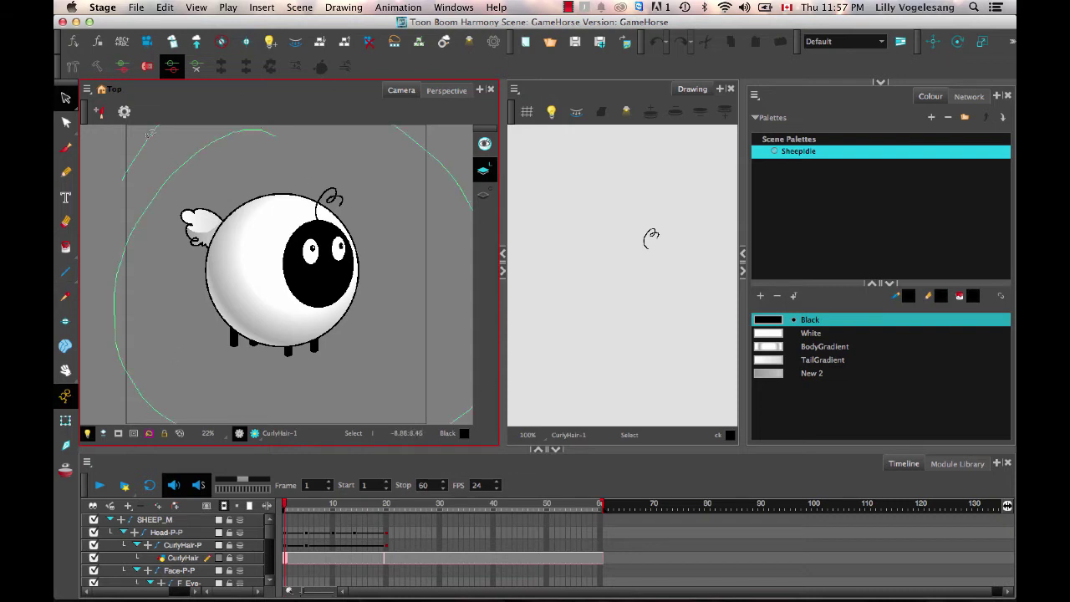
left_click(227, 275)
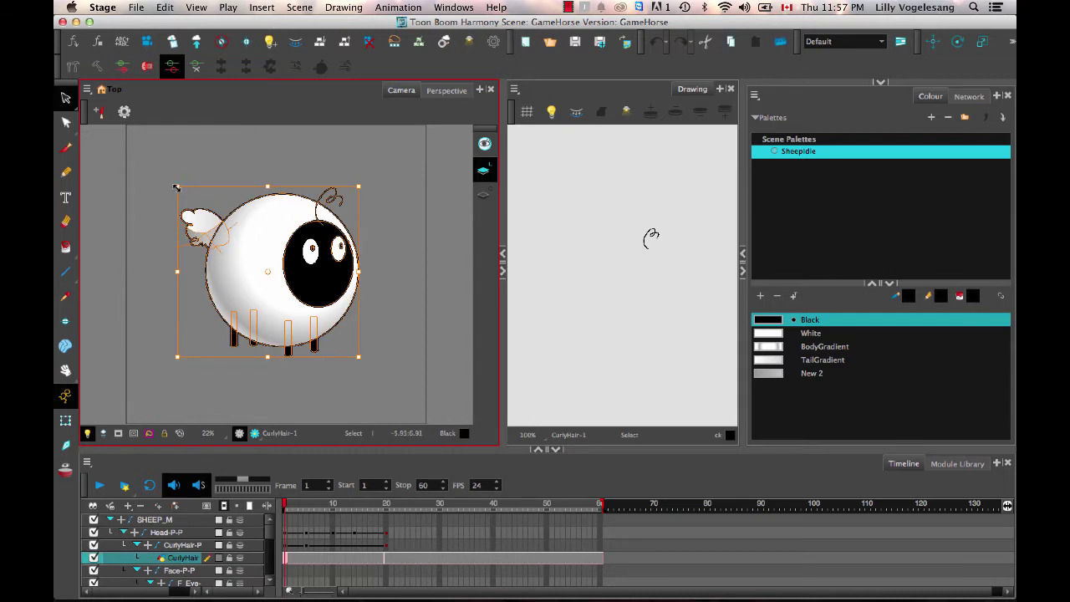
left_click_drag(177, 185, 158, 139)
left_click_drag(252, 235, 279, 254)
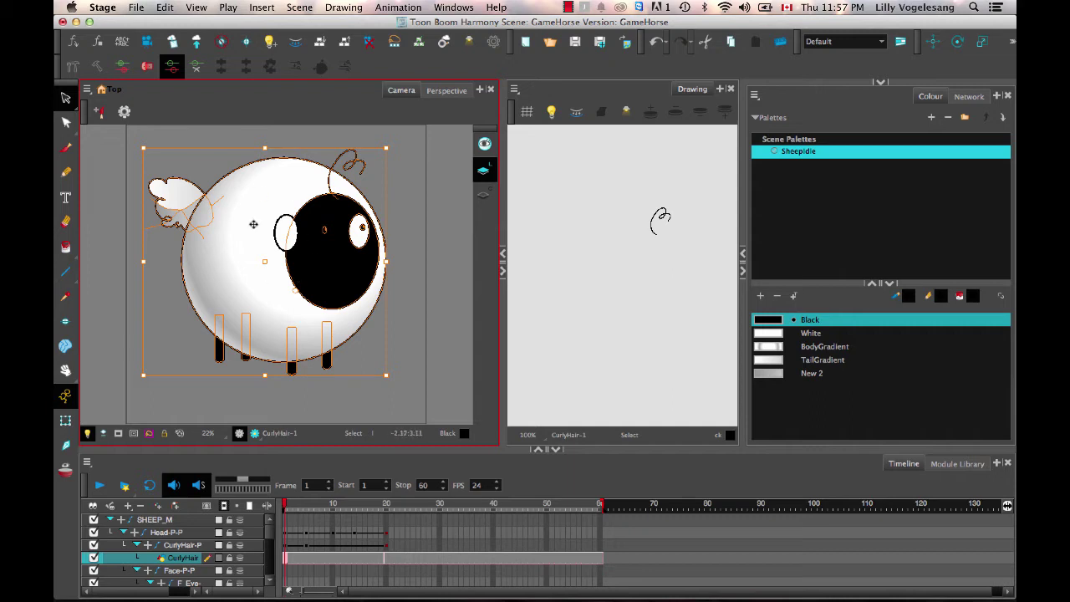
Turn on the light table in the Drawing view and reselect all of the sheep's artwork with the Select tool
left_click(552, 111)
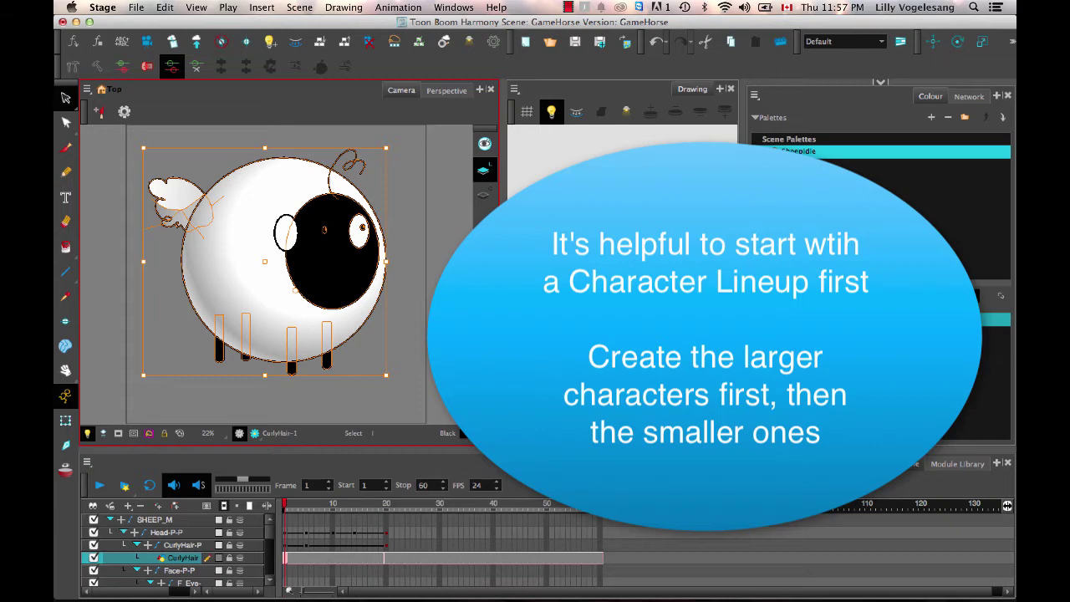
left_click(191, 152)
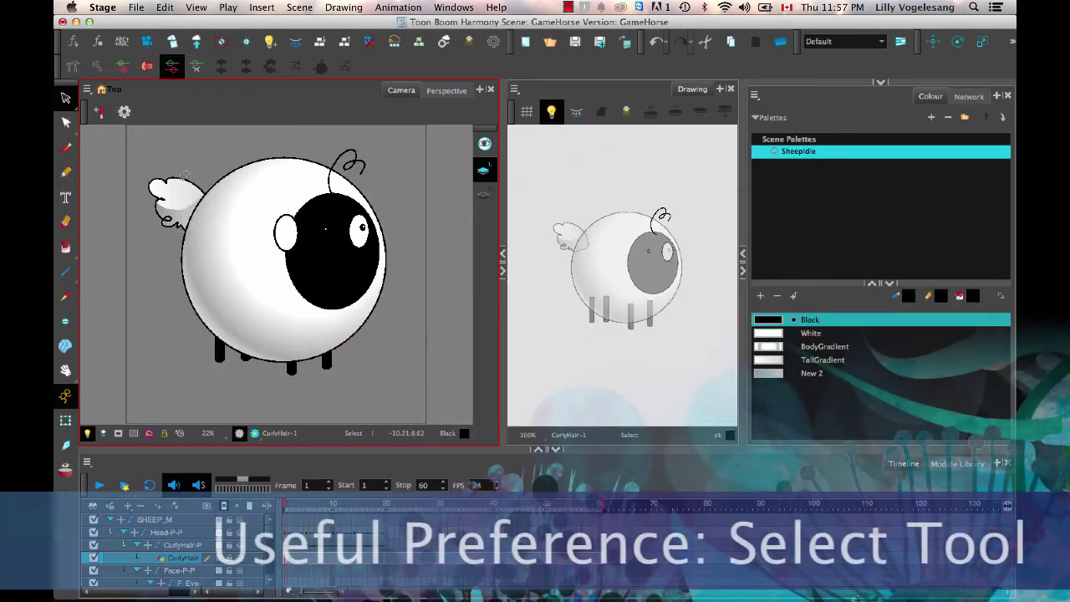
mouse_move(179, 142)
left_mouse_down()
mouse_move(226, 392)
mouse_move(418, 125)
mouse_move(129, 142)
left_mouse_up()
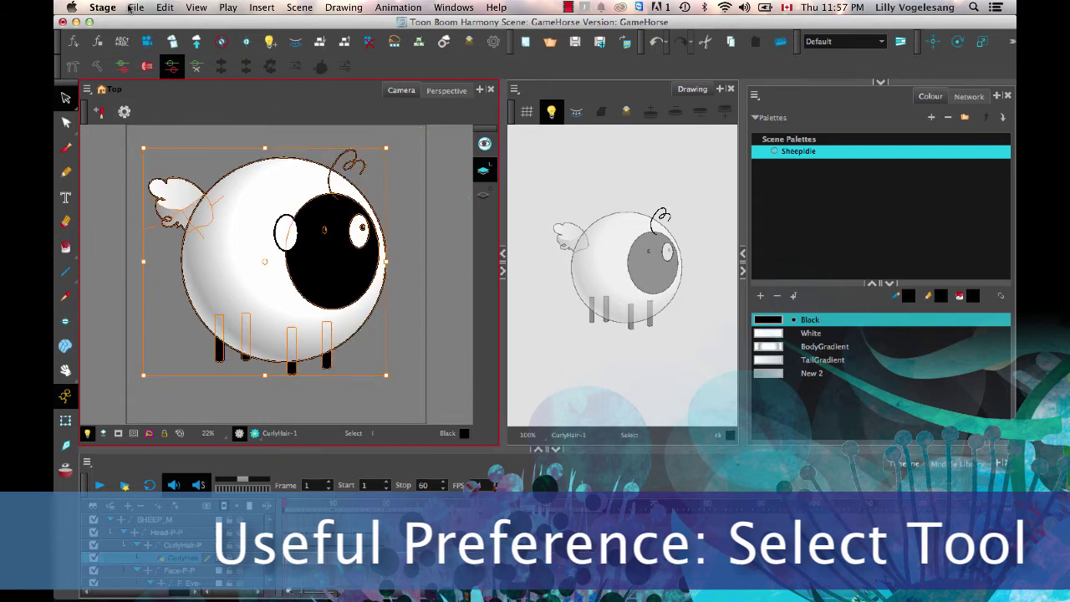
Examine the Select Tool Works on Single Drawing option in the Camera preferences and leave the preferences without changes
left_click(102, 9)
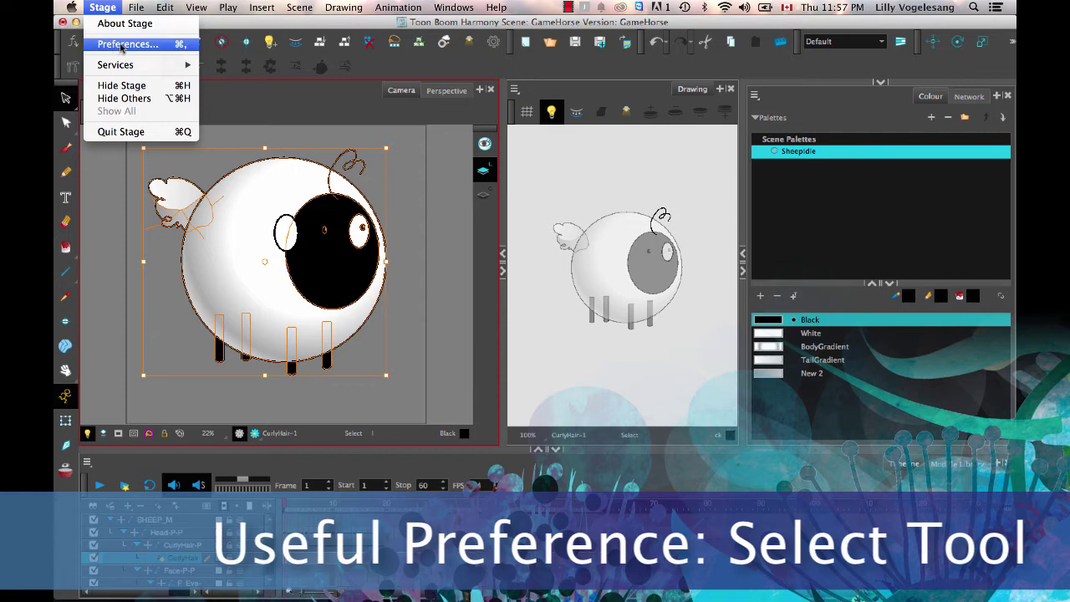
left_click(122, 45)
left_click(323, 52)
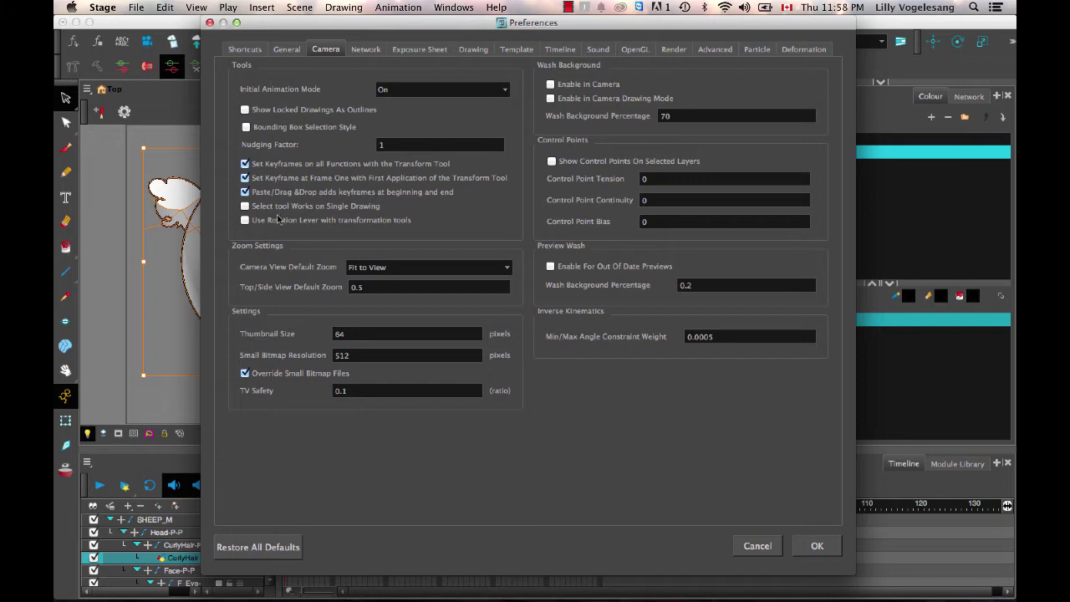
mouse_move(280, 221)
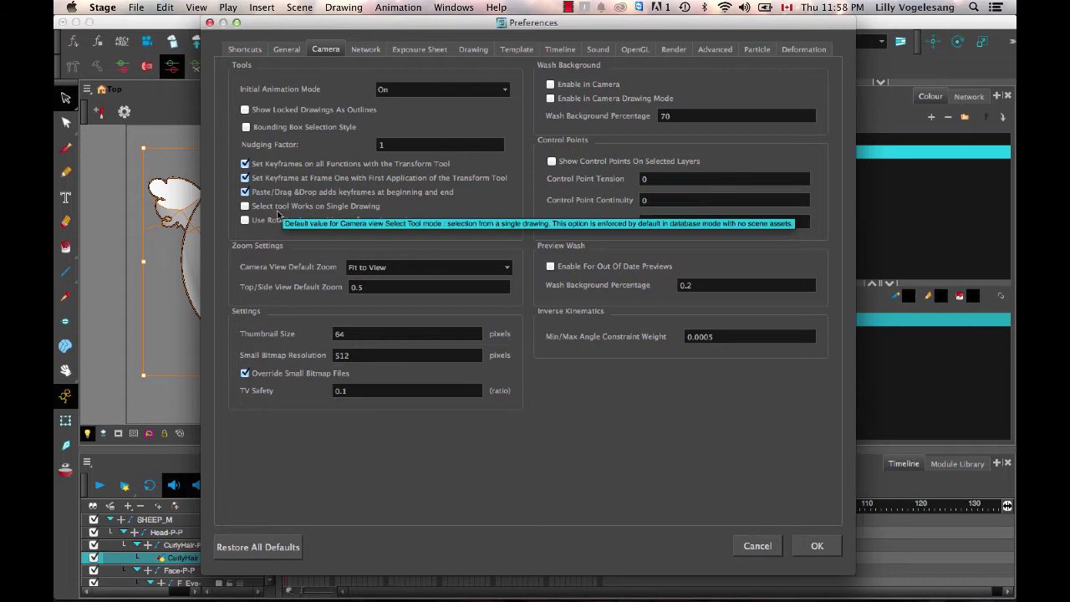
mouse_move(298, 193)
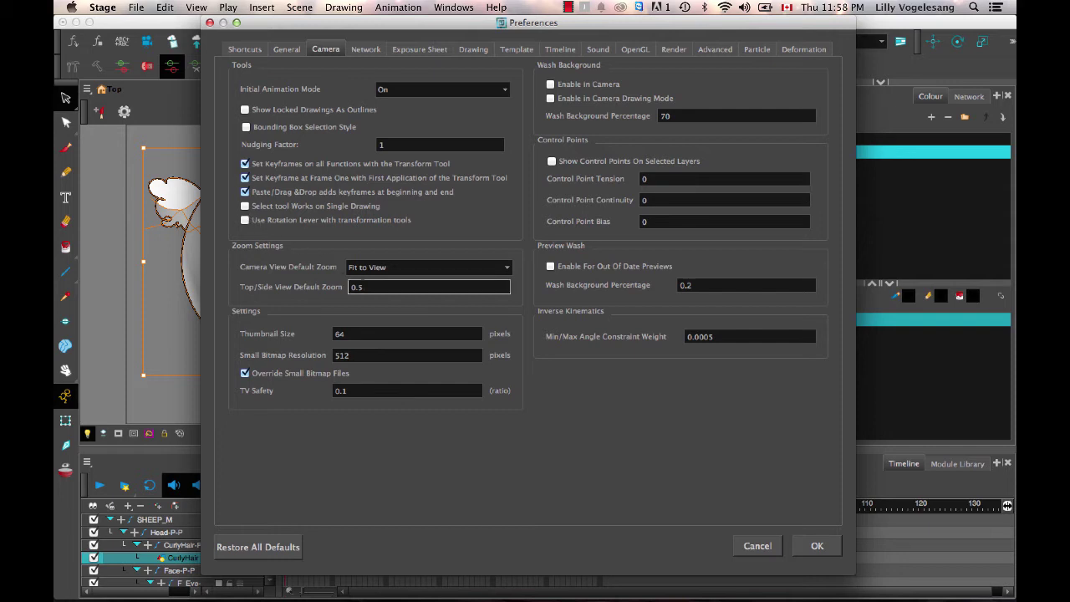
left_click(770, 545)
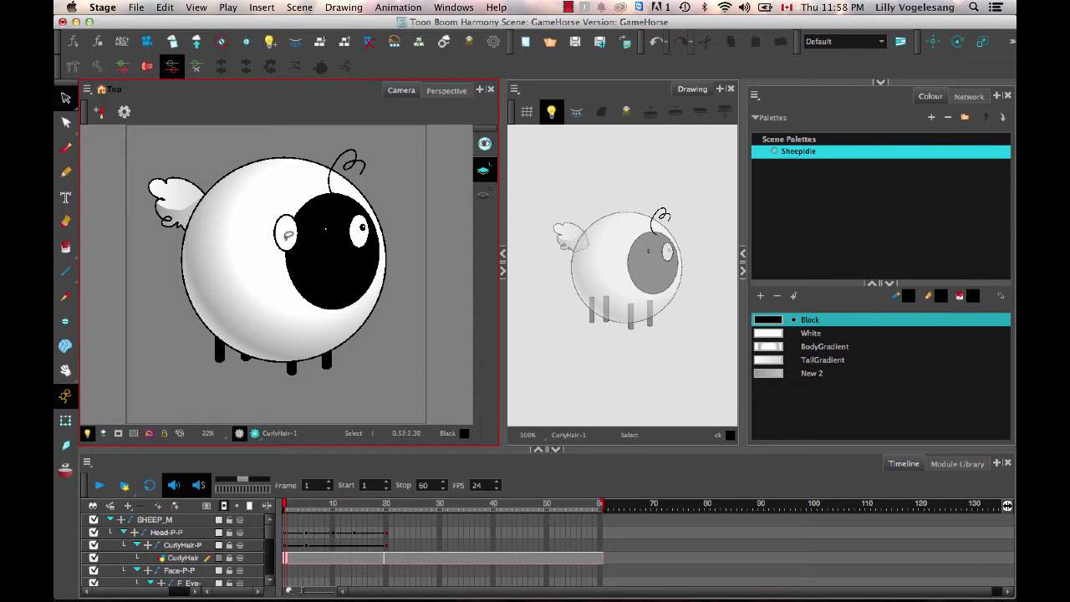
Select the sheep's misplaced front eye with the Transform tool and enlarge the Timeline to reach its F_Eye layer
left_click(65, 419)
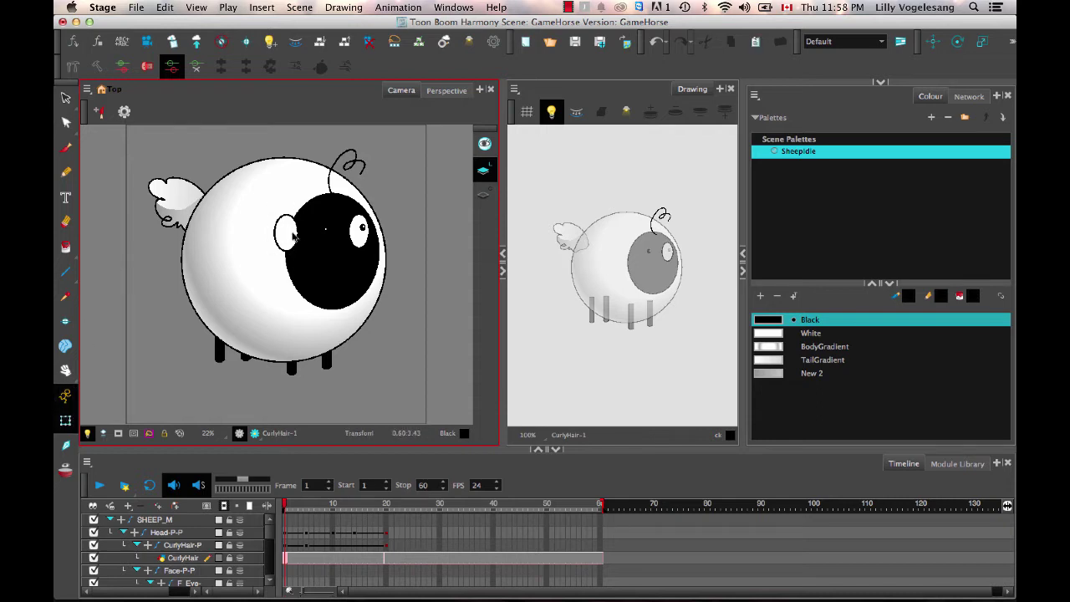
left_click(286, 234)
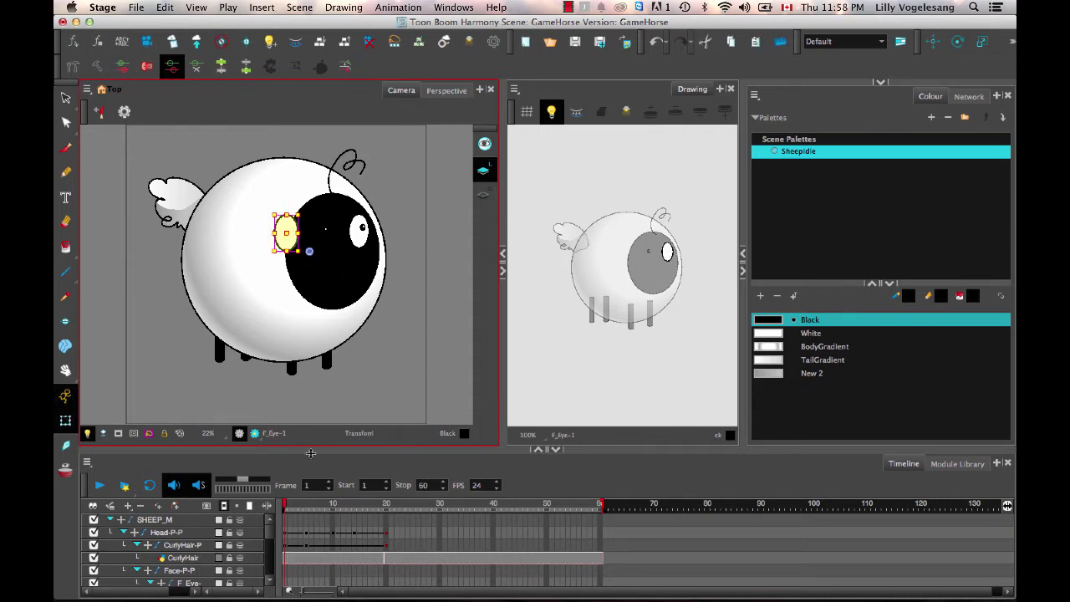
left_click_drag(314, 450, 294, 374)
left_click_drag(287, 481, 345, 481)
left_click(243, 561)
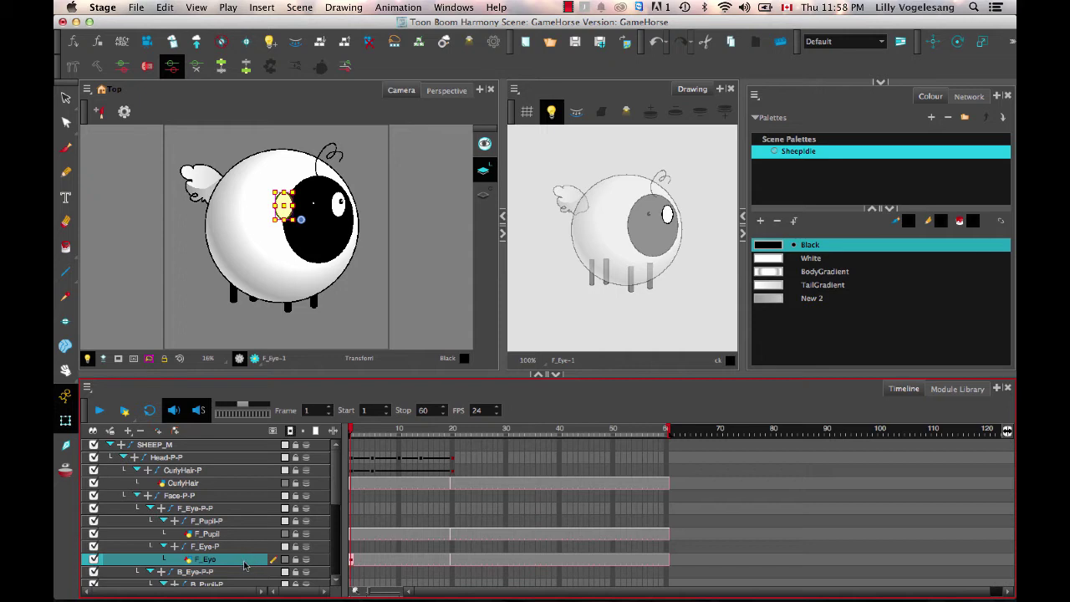
Enable Animate Using Animation Tools for the F_Eye layer and move the eye back onto the black face with Animate mode off
double_click(243, 562)
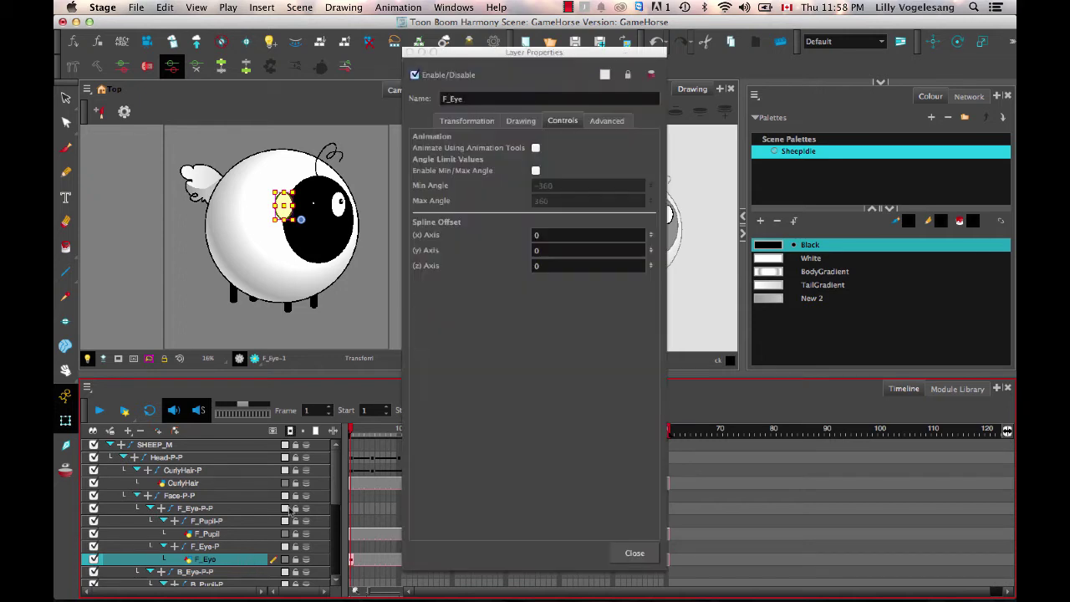
left_click(536, 148)
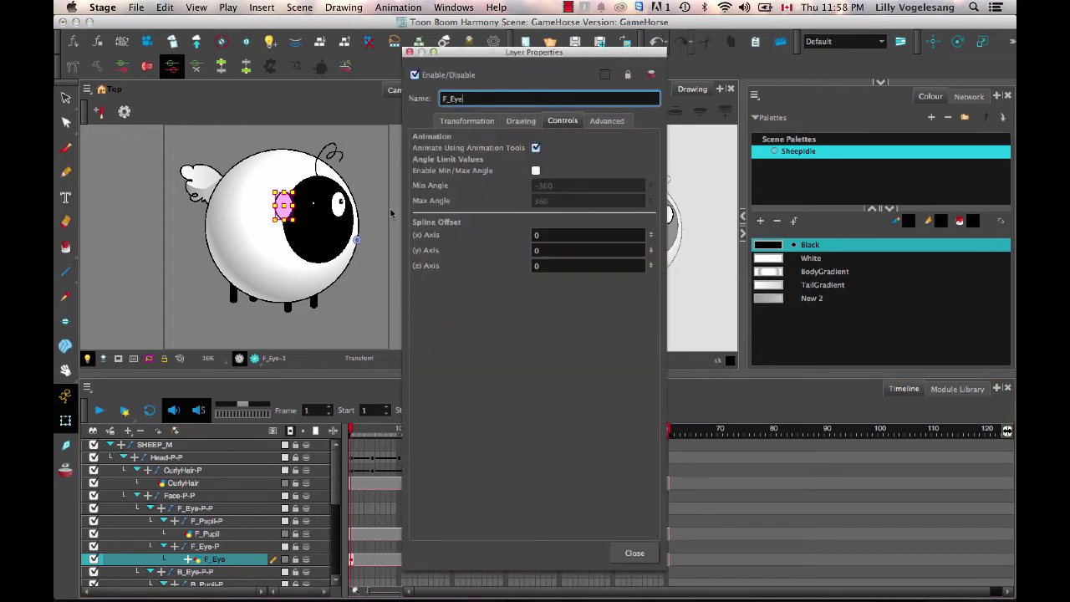
left_click(338, 324)
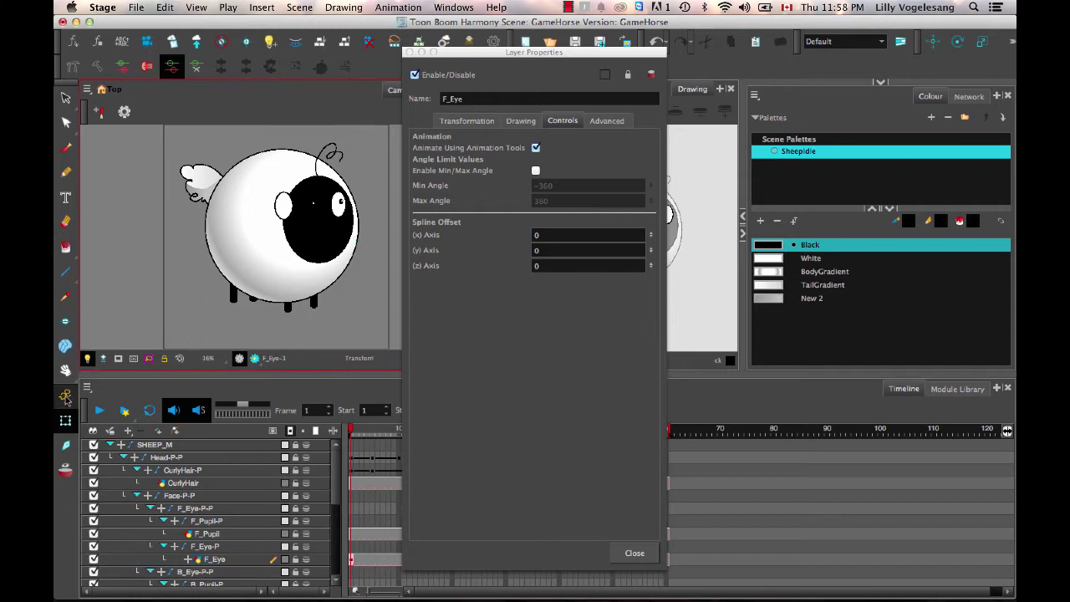
mouse_move(284, 207)
left_mouse_down()
mouse_move(310, 201)
mouse_move(315, 211)
left_mouse_up()
Disable Animate Using Animation Tools for the F_Eye layer, close its properties and deselect the eye
left_click(535, 148)
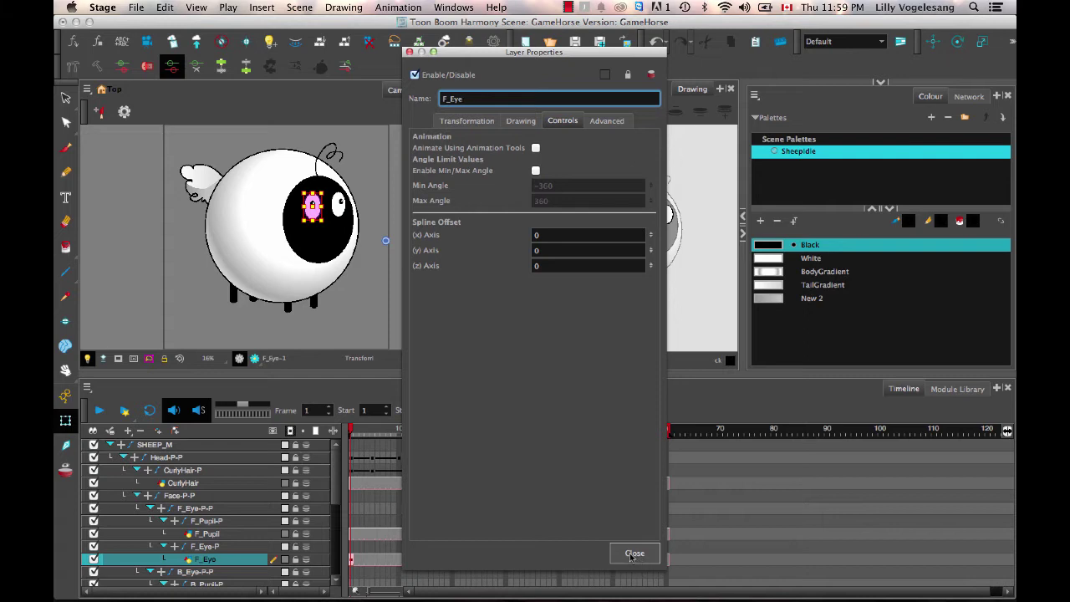
left_click(633, 553)
left_click(410, 301)
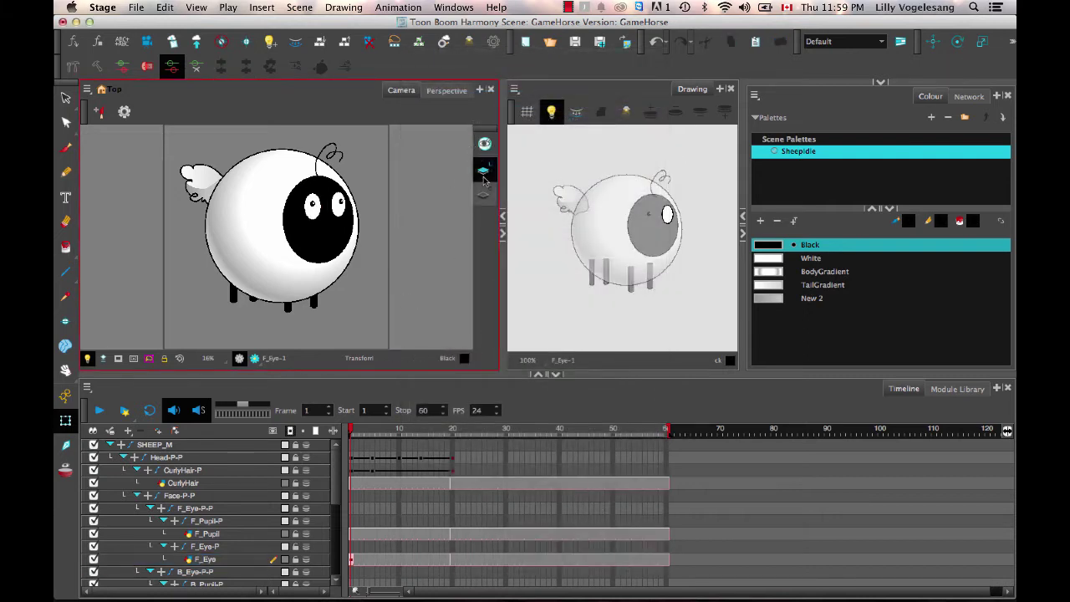
Inspect frame 1 of the F_Eye layer and its F_Eye-P peg, and check F_Eye's animation setting in its layer properties
left_click(306, 221)
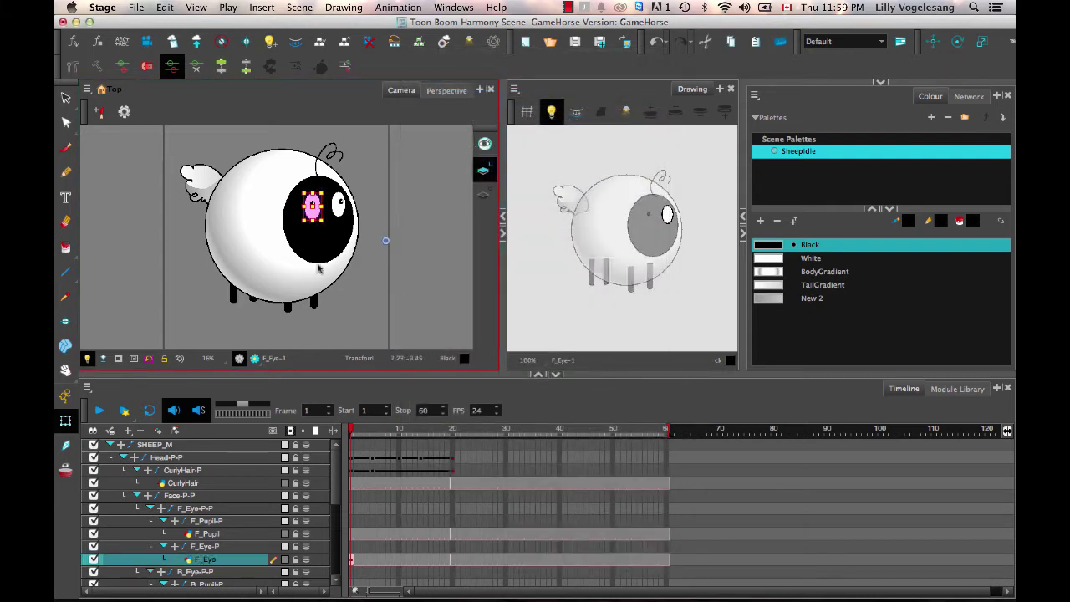
left_click(354, 549)
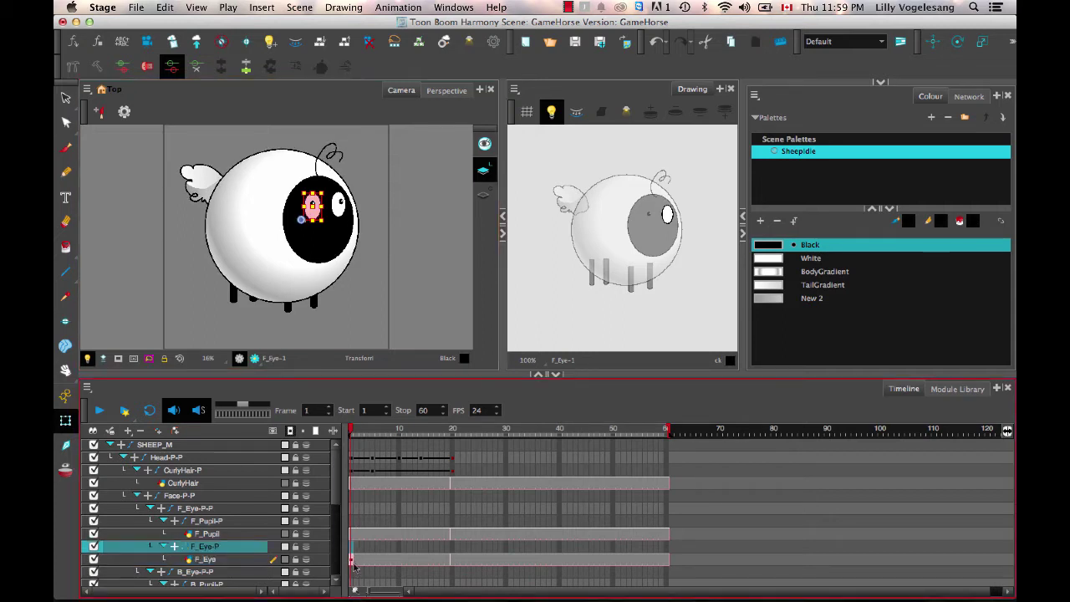
left_click(351, 559)
left_click(351, 547)
left_click(352, 560)
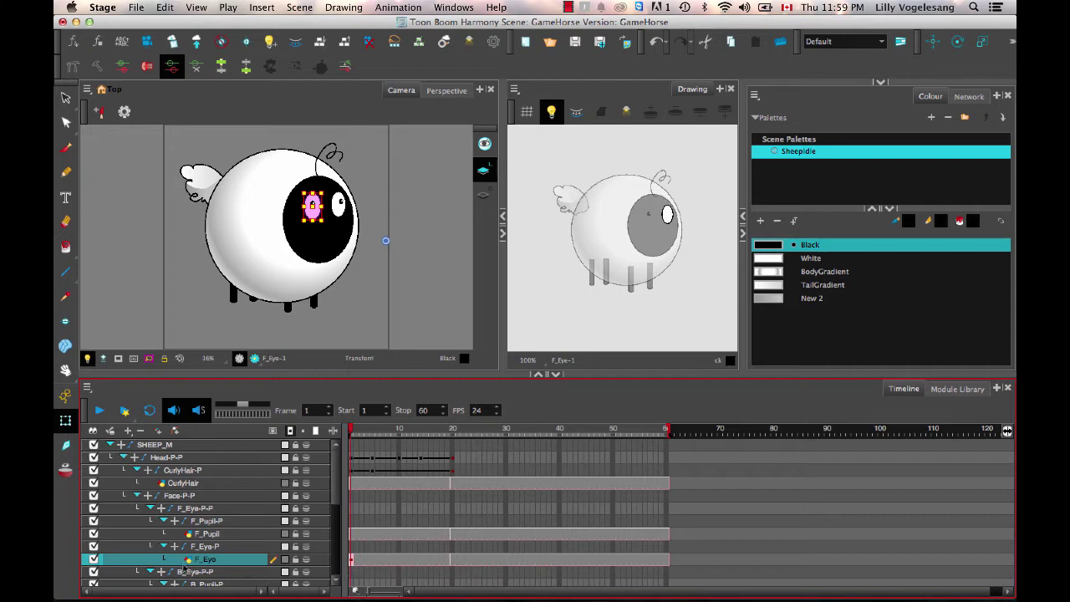
double_click(227, 562)
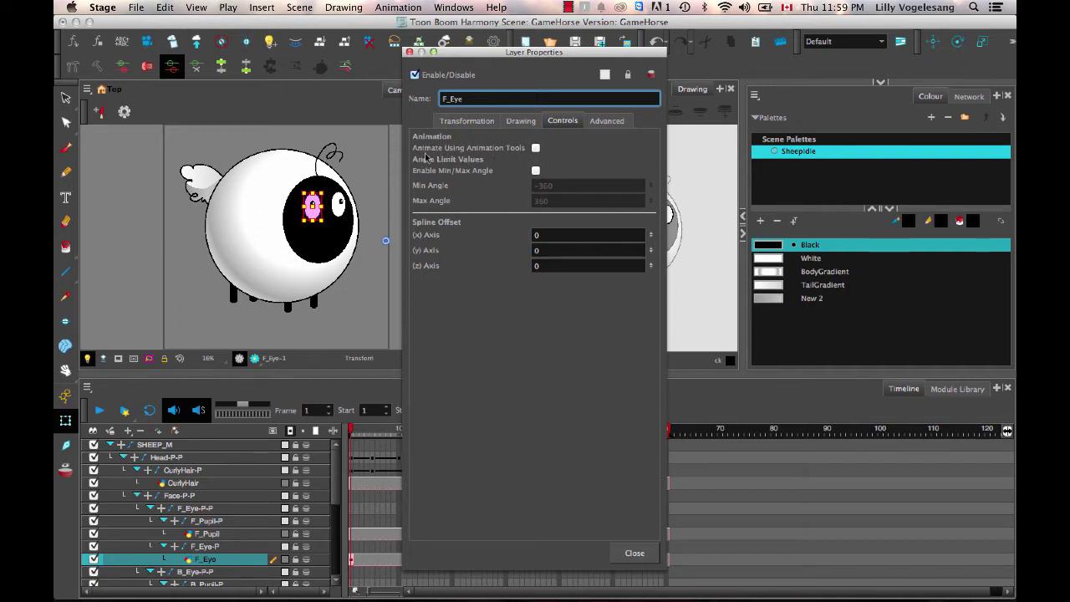
left_click(620, 552)
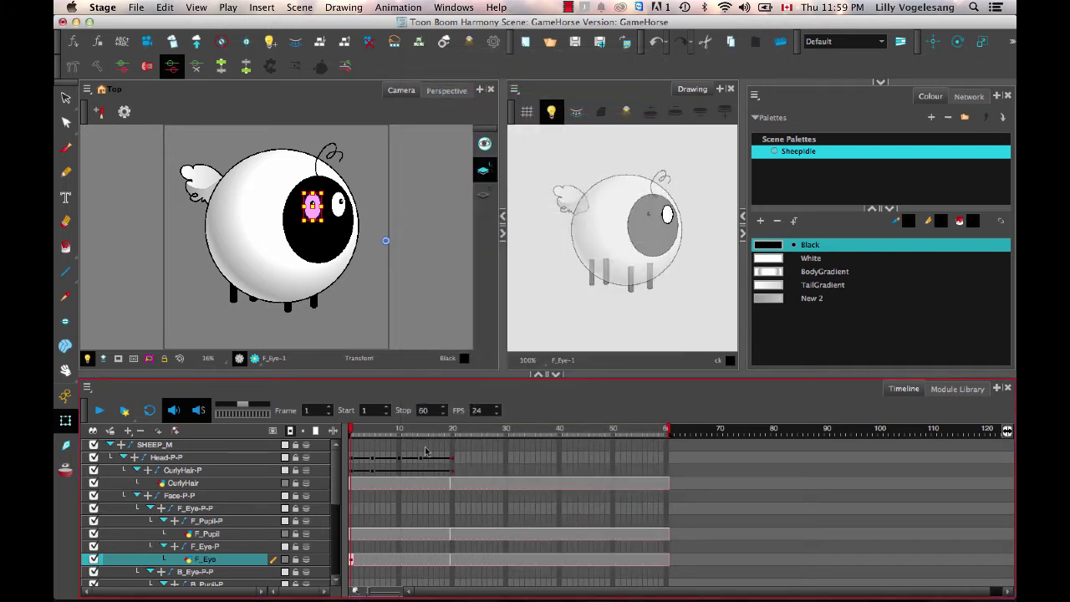
Try rotating the sheep's tail with the Transform tool, undo the rotation and deselect the tail
left_click(195, 178)
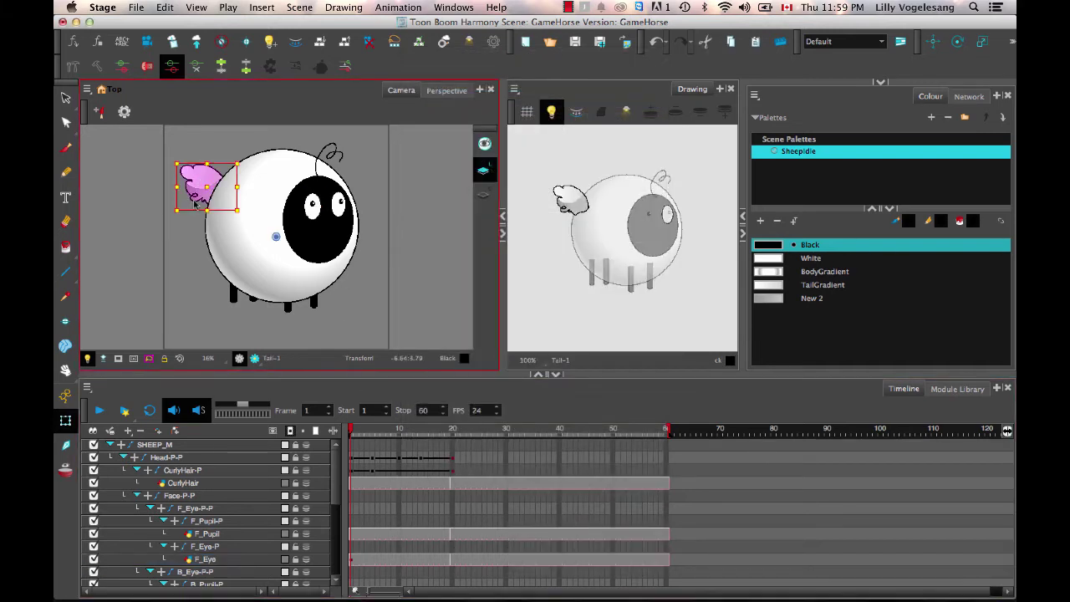
left_click_drag(166, 150, 187, 132)
scroll(339, 502, "down", 1)
scroll(338, 502, "down", 4)
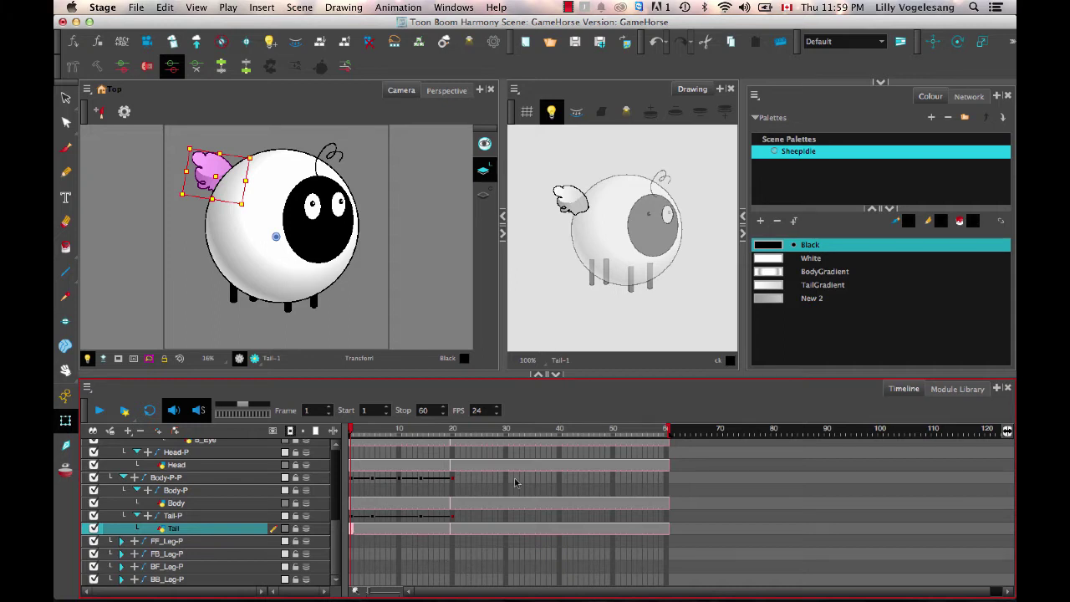
key("super+z")
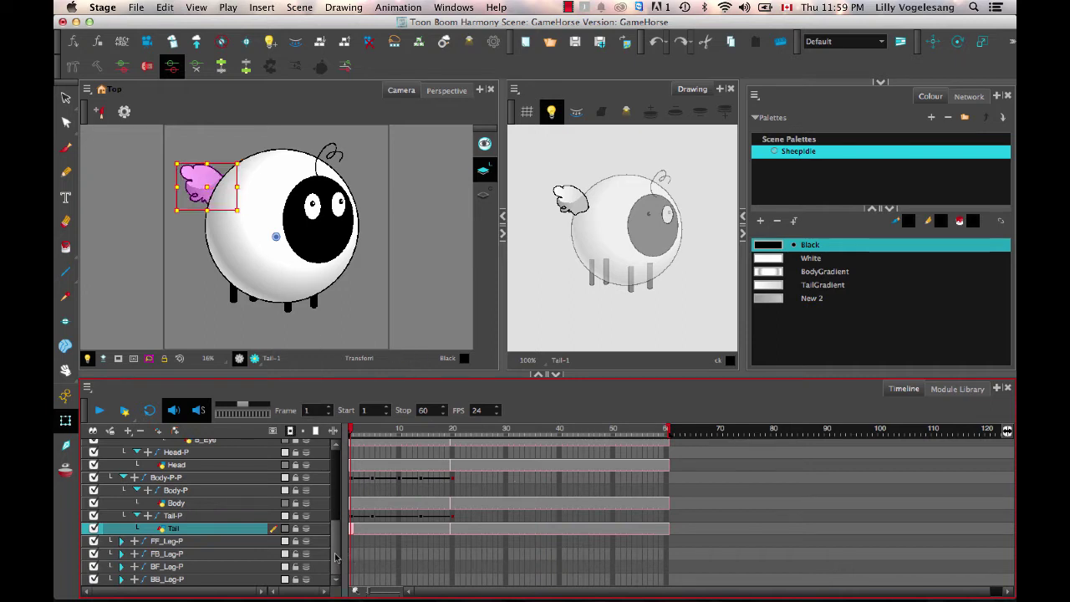
scroll(335, 556, "up", 5)
left_click(386, 314)
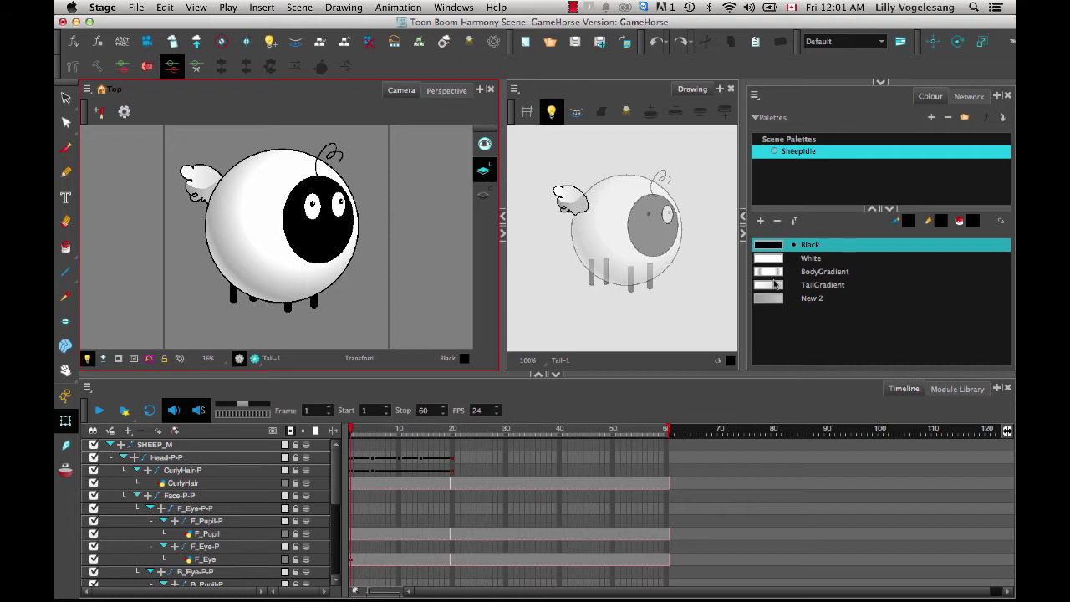
Duplicate the SheepIdle palette under the name SheepIdle-copy
right_click(800, 153)
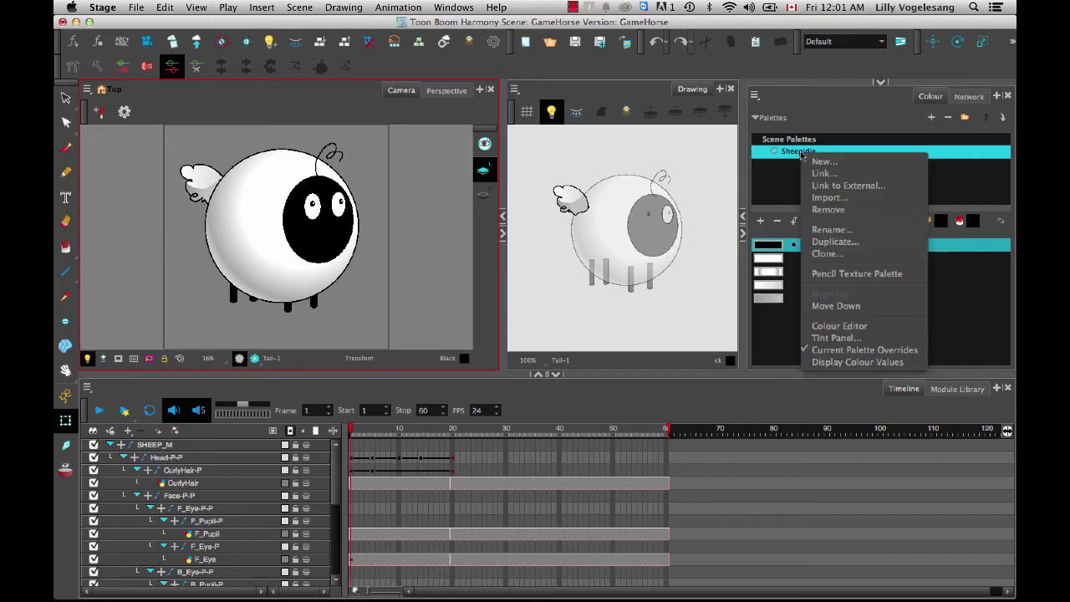
left_click(851, 242)
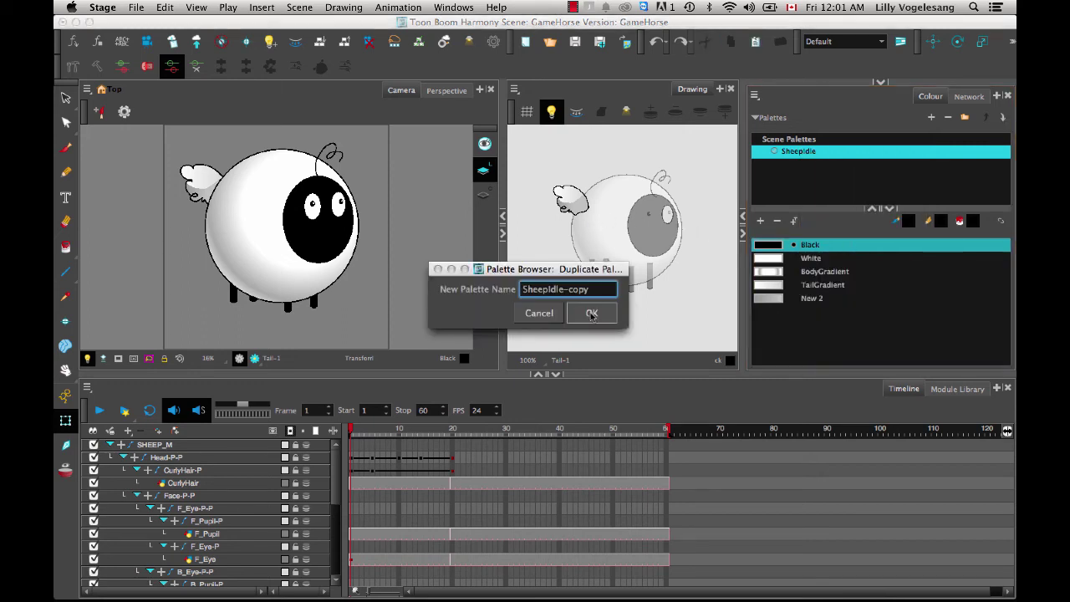
left_click(591, 313)
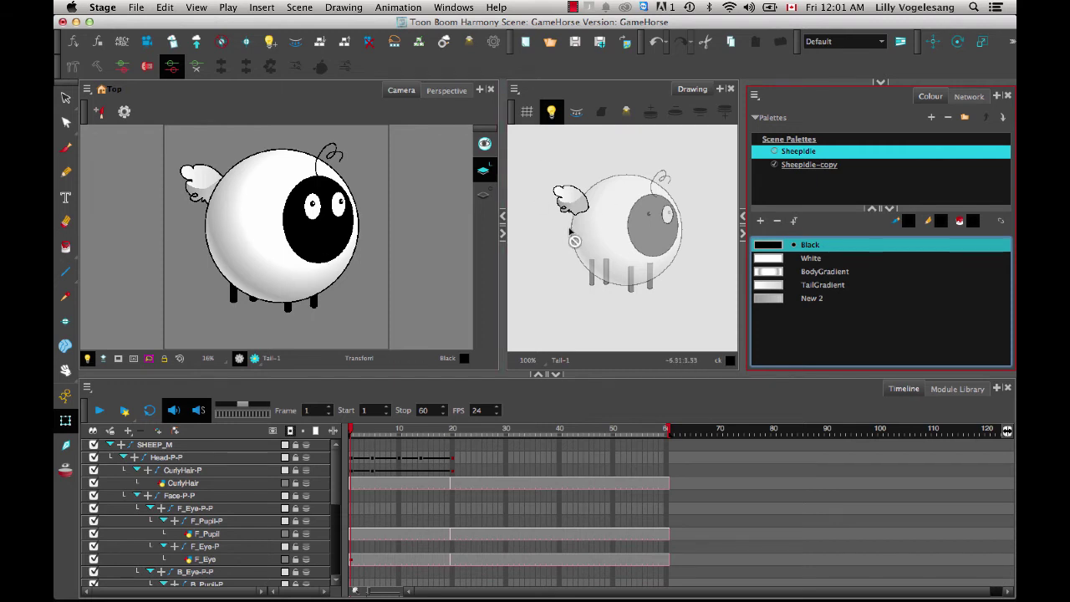
Rename the SheepIdle-copy palette as Horse
left_click(816, 167)
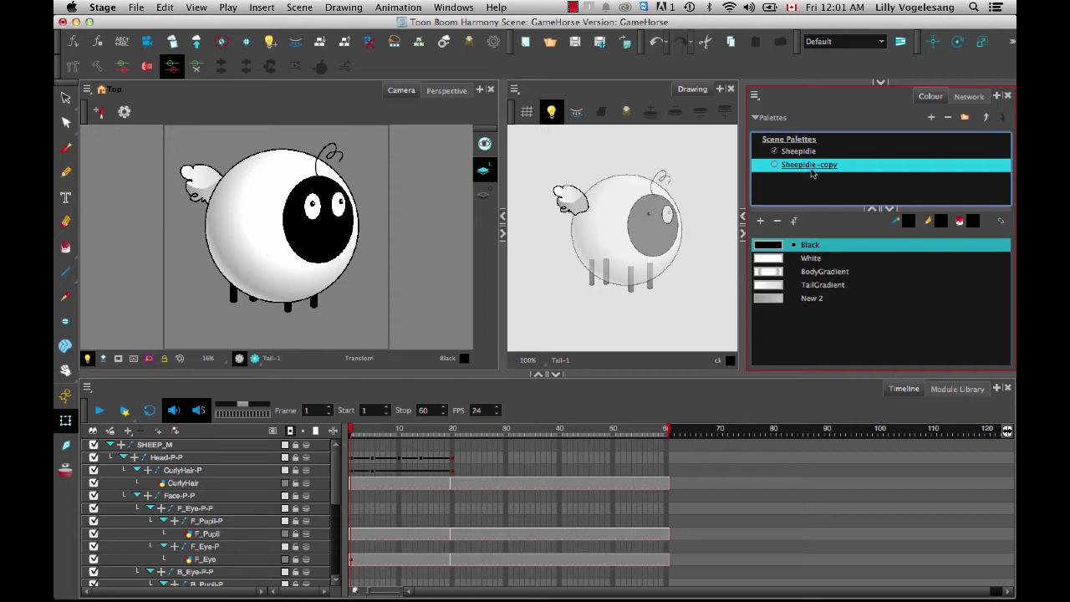
right_click(811, 174)
left_click(832, 243)
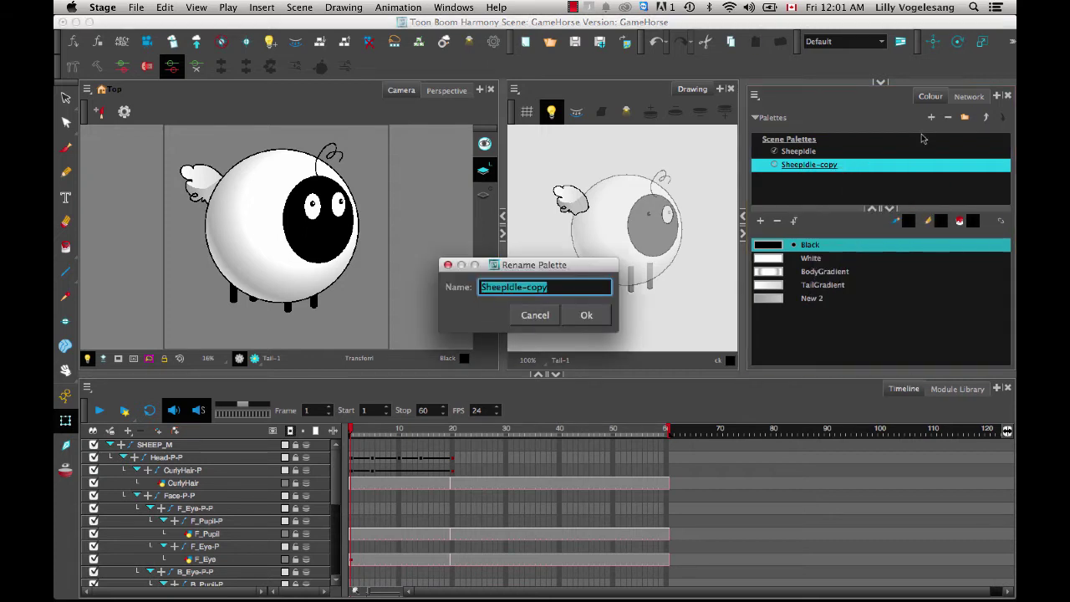
type("Horse")
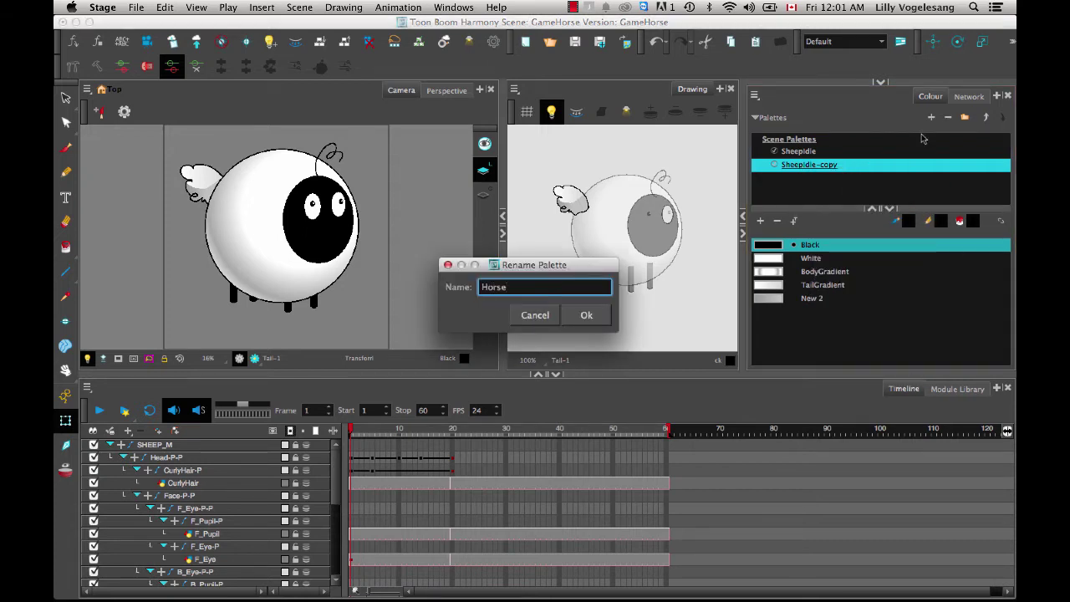
key("Return")
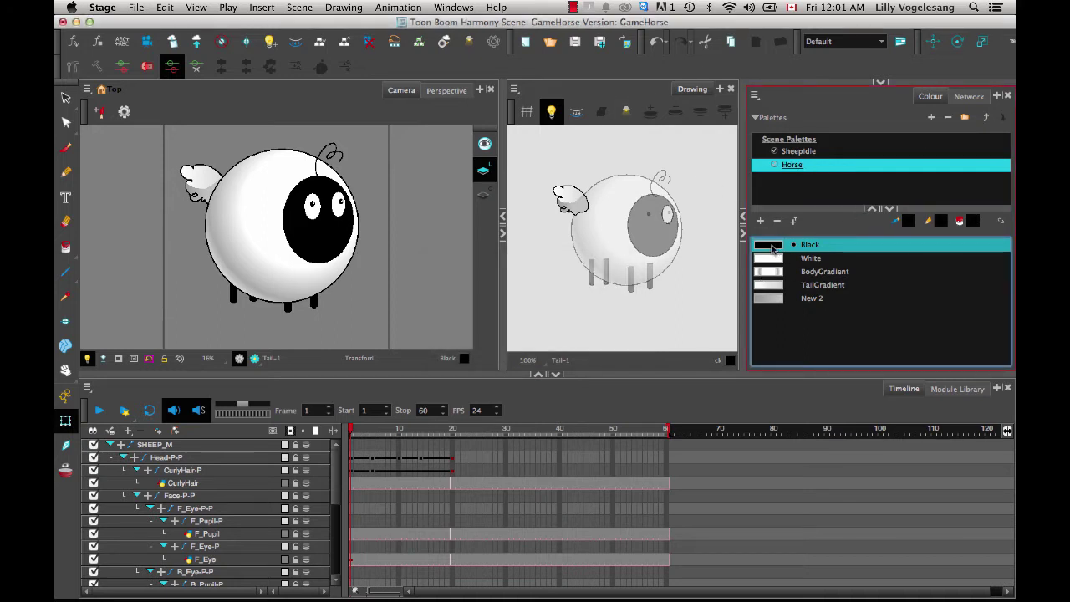
Change the Horse palette's Black swatch to a very dark brown, about RGB 32, 17, 5
double_click(770, 245)
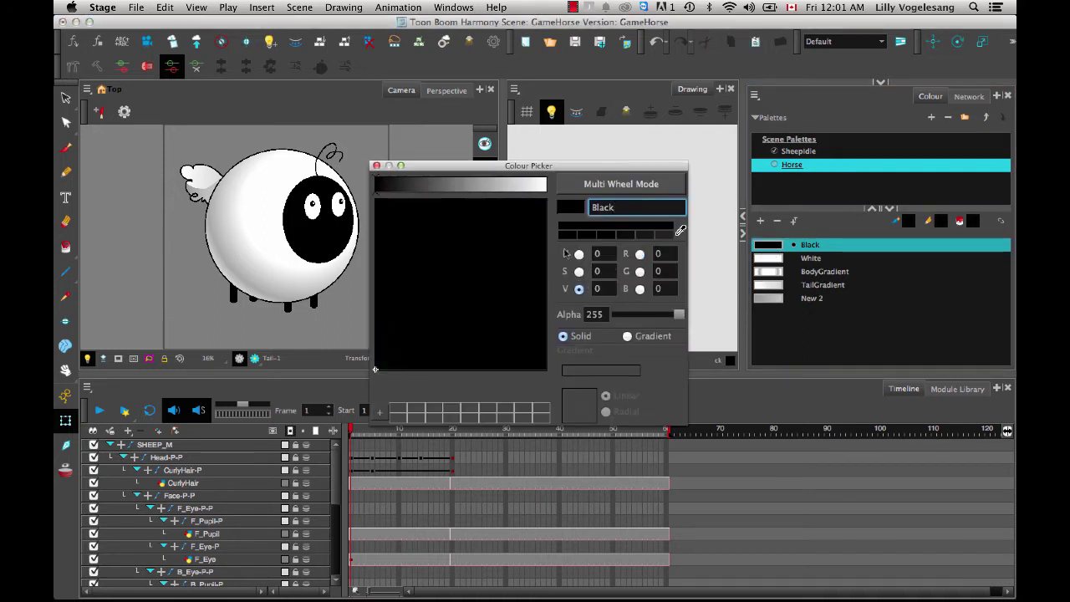
mouse_move(525, 166)
left_mouse_down()
mouse_move(579, 160)
mouse_move(615, 316)
mouse_move(536, 303)
left_mouse_up()
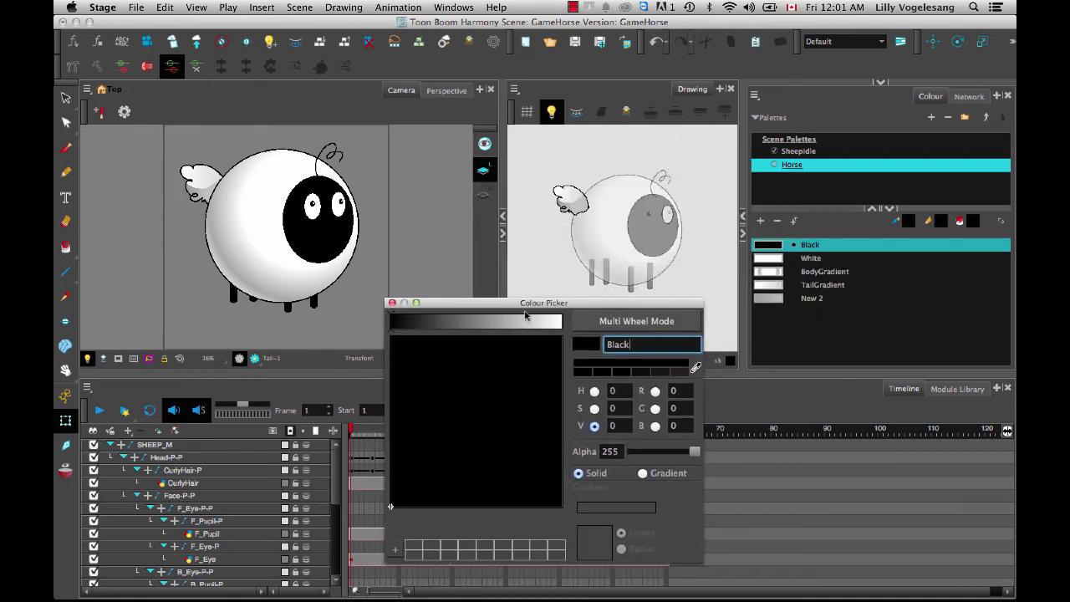
left_click_drag(410, 326, 432, 326)
left_click_drag(422, 377, 404, 366)
left_click(410, 327)
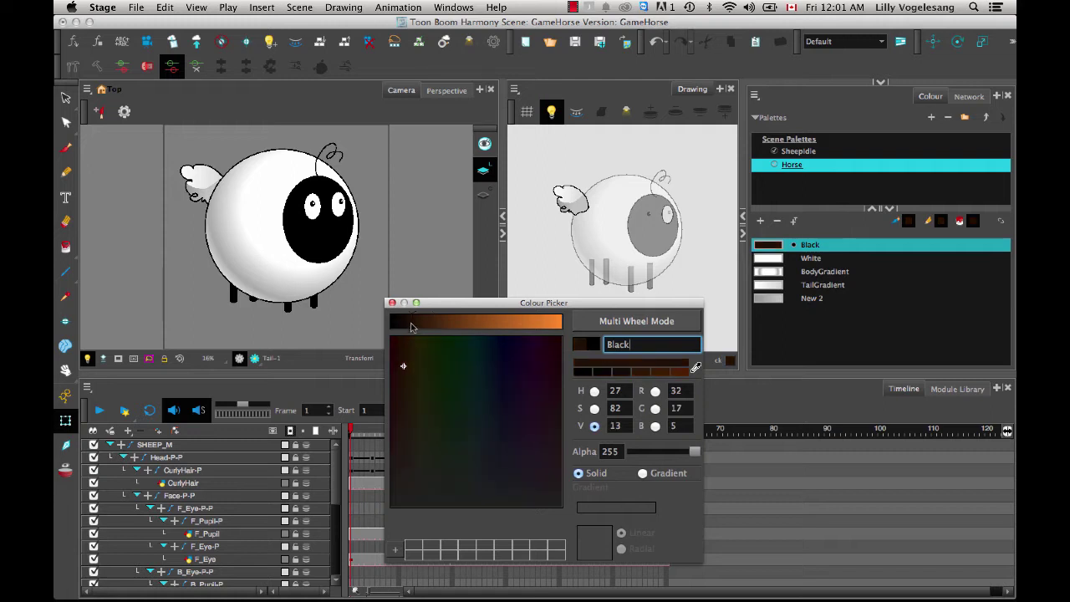
Change the Horse palette's White swatch to a medium-dark brown, about RGB 70, 52, 26
left_click(775, 259)
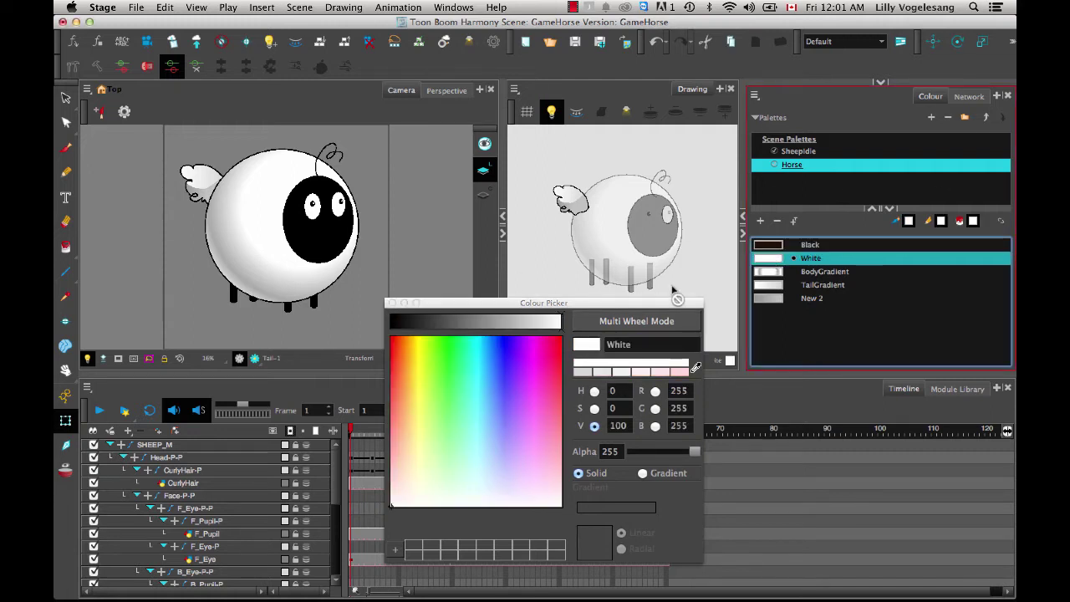
mouse_move(431, 326)
left_mouse_down()
mouse_move(451, 328)
mouse_move(437, 331)
left_mouse_up()
left_click_drag(411, 413, 406, 400)
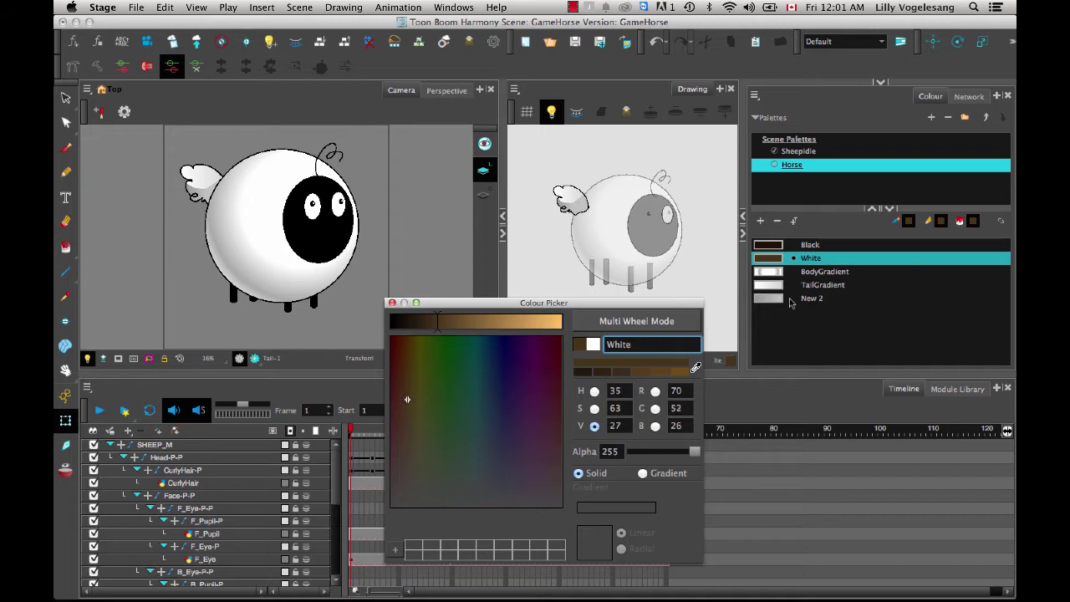
Recolour the BodyGradient stops in brown shades, setting the outermost stop to about RGB 122, 88, 16
left_click(777, 273)
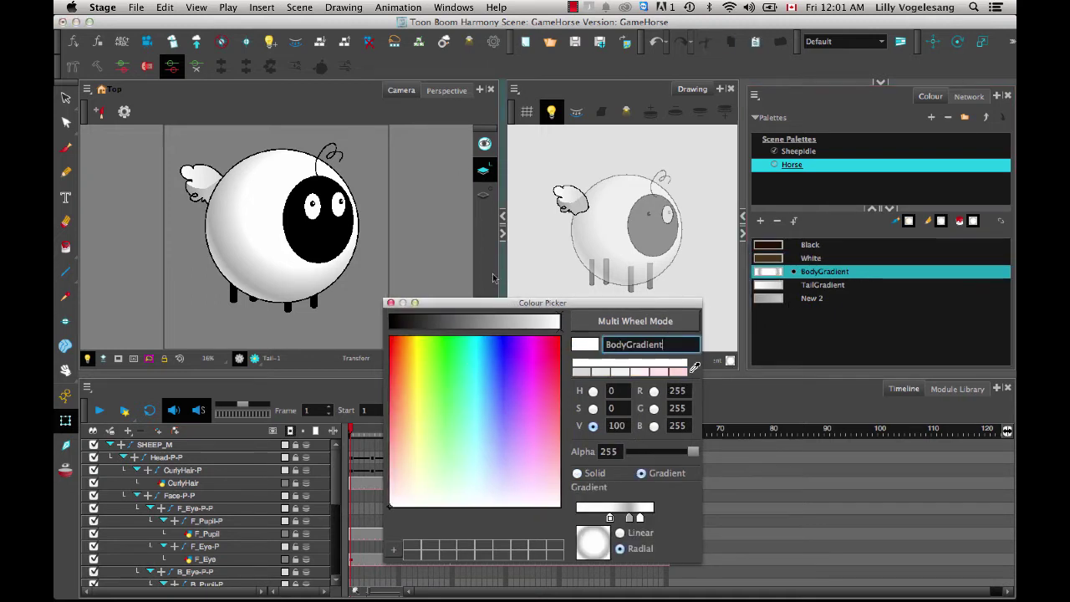
left_click_drag(408, 321, 433, 322)
left_click_drag(407, 365, 405, 389)
left_click(629, 519)
left_click(640, 518)
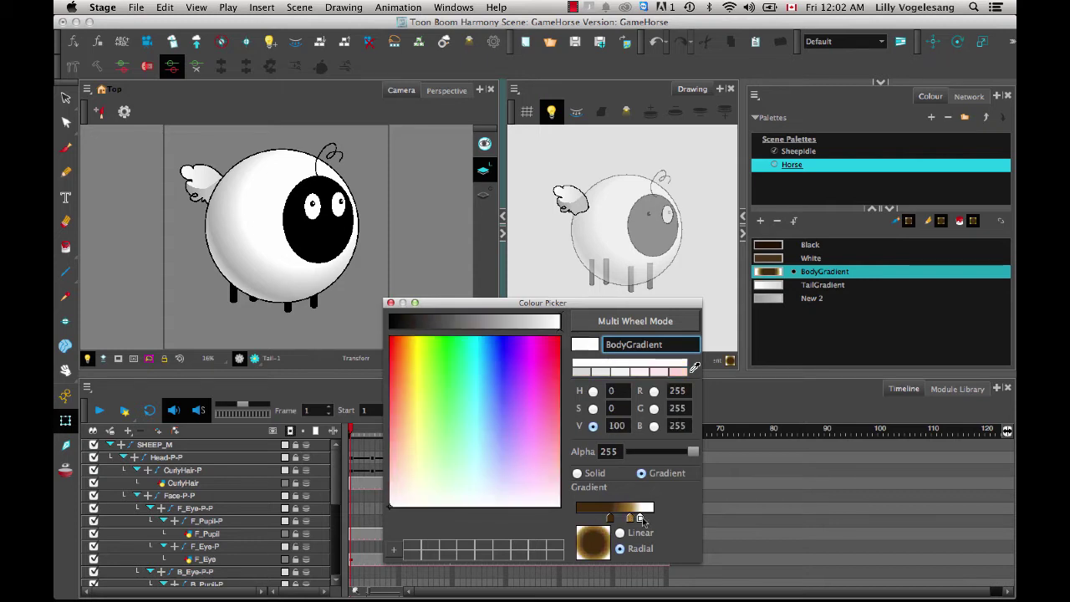
left_click_drag(469, 379, 408, 358)
left_click(471, 321)
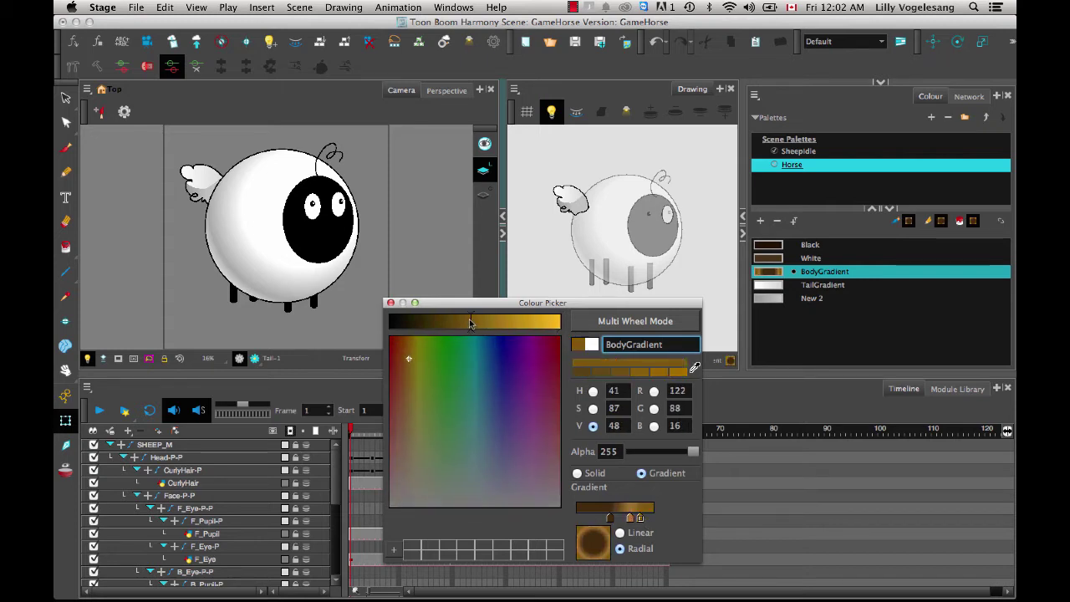
Recolour the stops of the Horse palette's TailGradient in brown shades
left_click(778, 285)
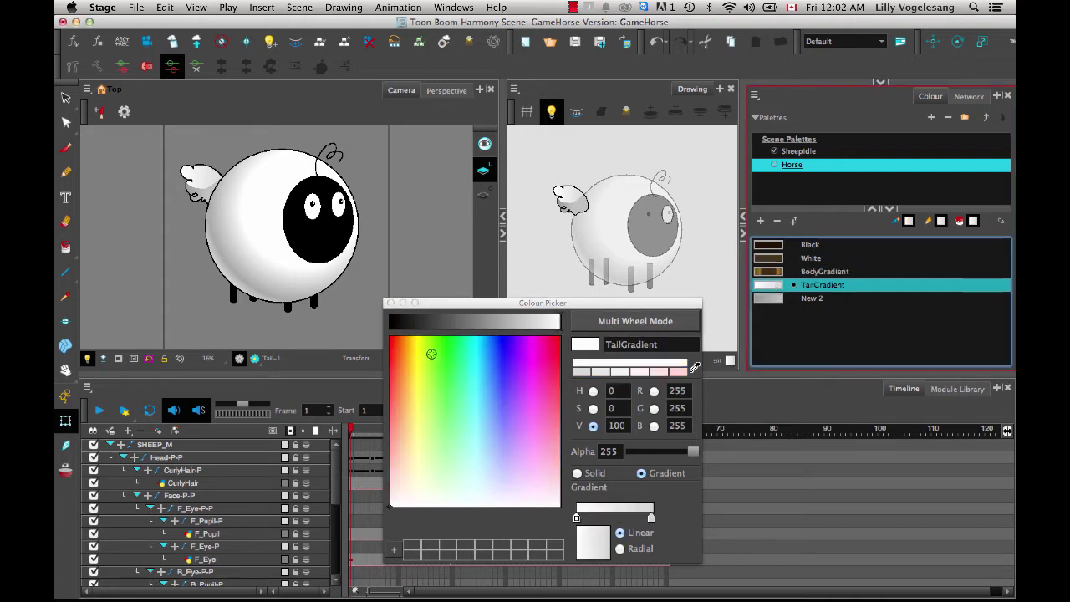
left_click(405, 363)
left_click_drag(485, 326, 464, 325)
left_click(651, 517)
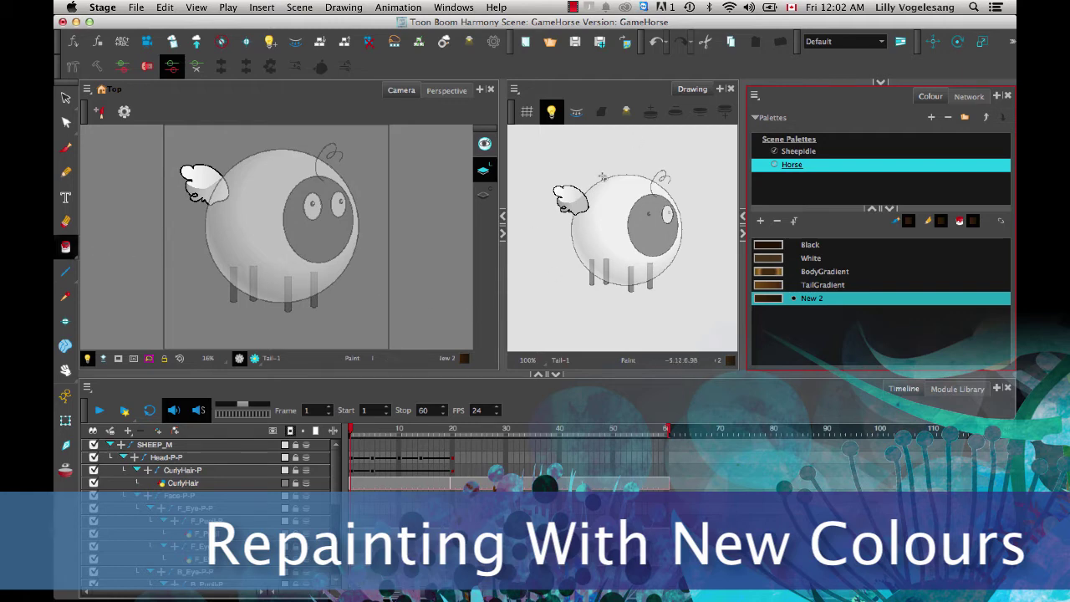
Repaint a short stretch of the tail's lower outline dark brown with the Repaint tool and choose the Horse palette's Black swatch
left_click(66, 248)
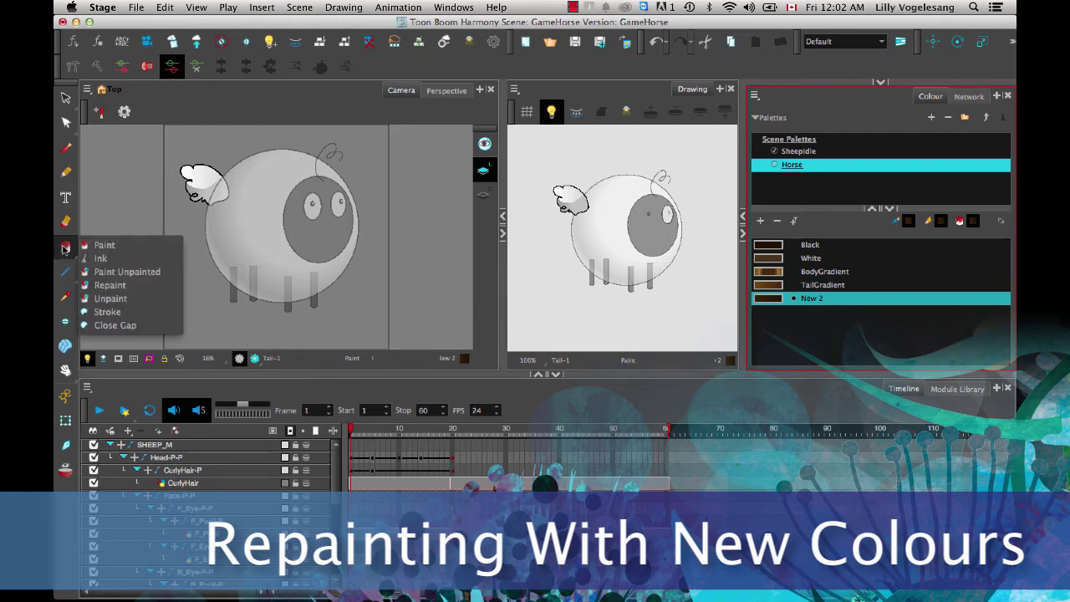
left_click(127, 289)
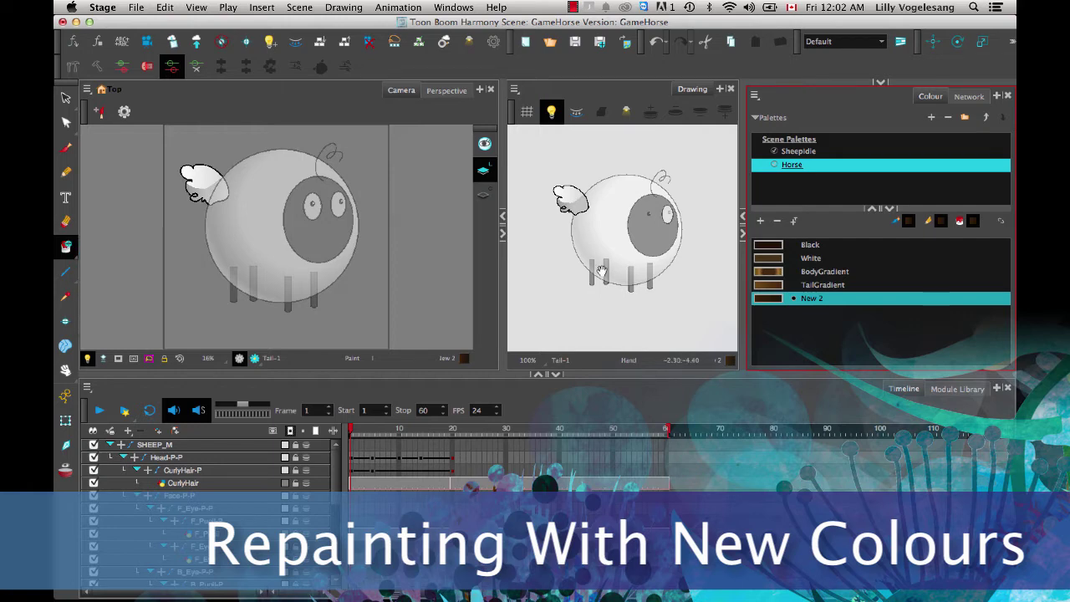
left_click_drag(602, 267, 609, 270)
key("2")
key("2")
key("2")
mouse_move(522, 251)
left_mouse_down()
mouse_move(597, 269)
mouse_move(627, 295)
mouse_move(588, 289)
left_mouse_up()
key("2")
key("2")
key("2")
key("2")
key("2")
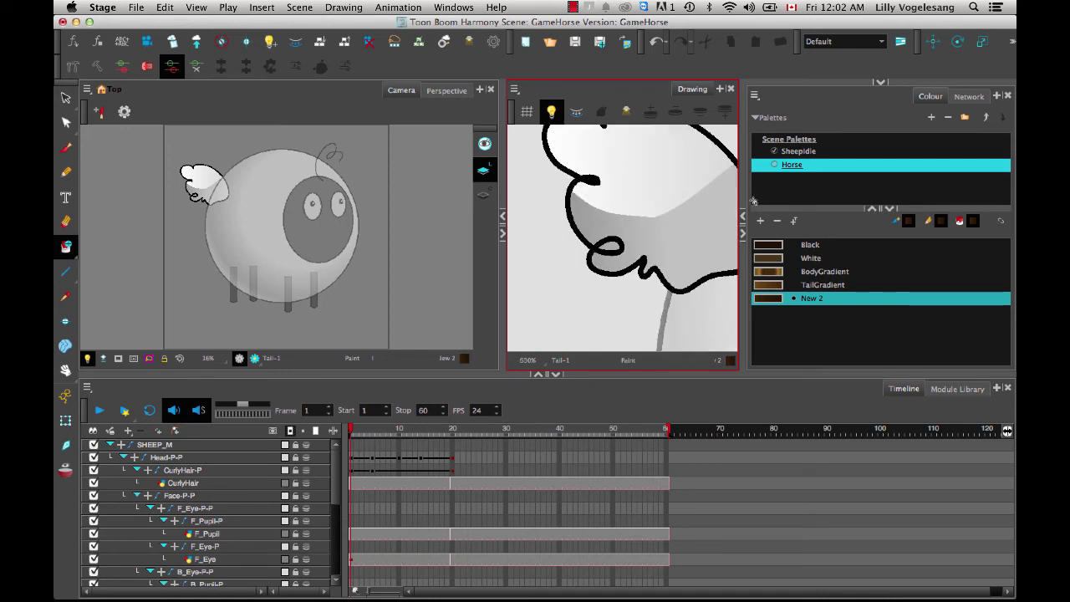
key("2")
left_click(777, 249)
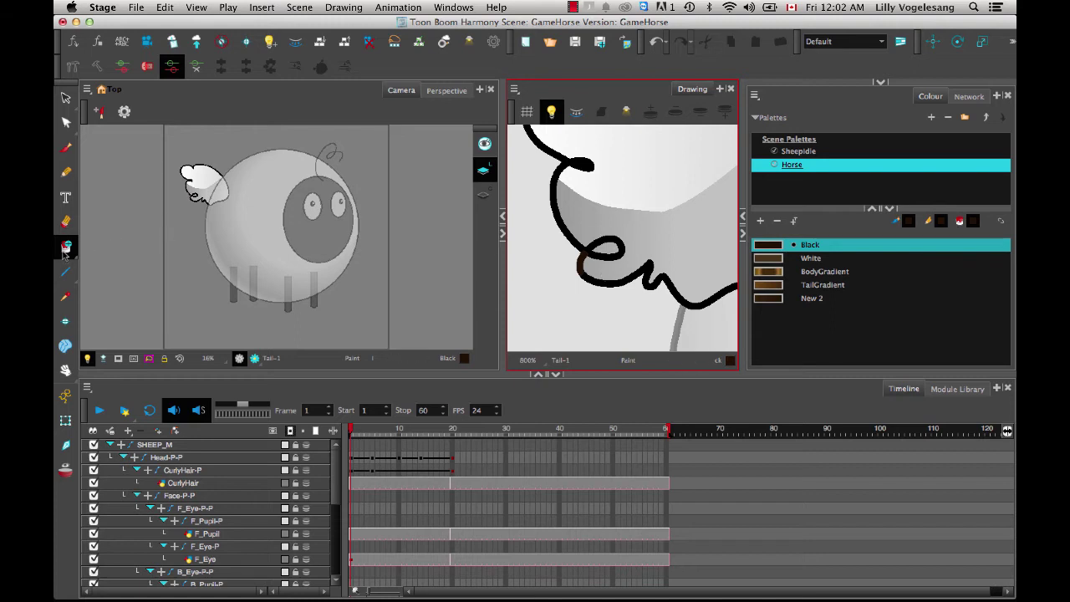
Recolour the curly lower outline of the tail with the Ink tool and the Horse palette's Black swatch
left_click_drag(60, 249, 94, 257)
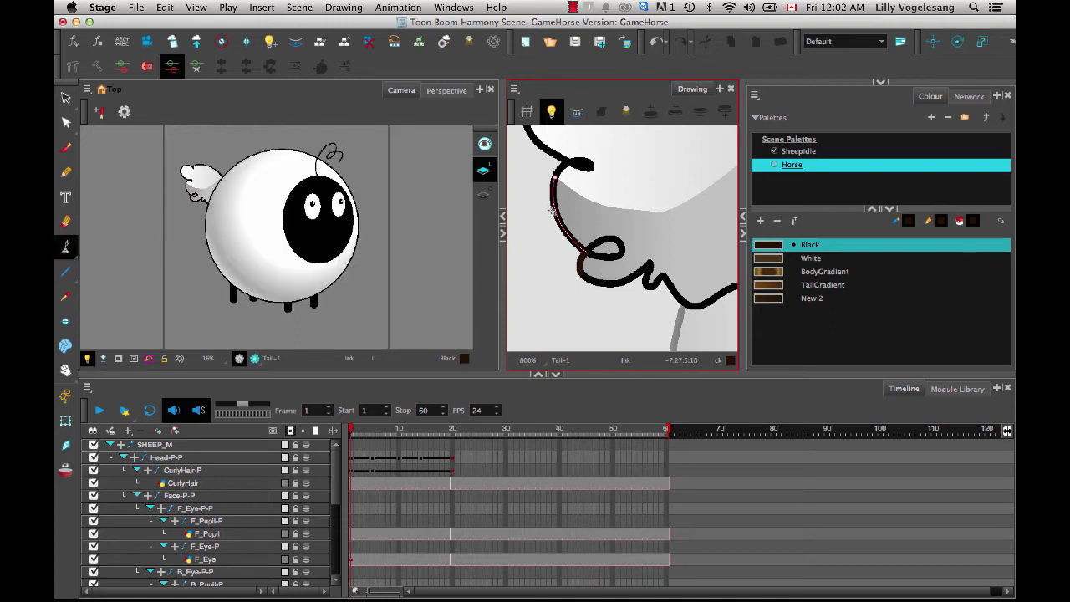
left_click(551, 211)
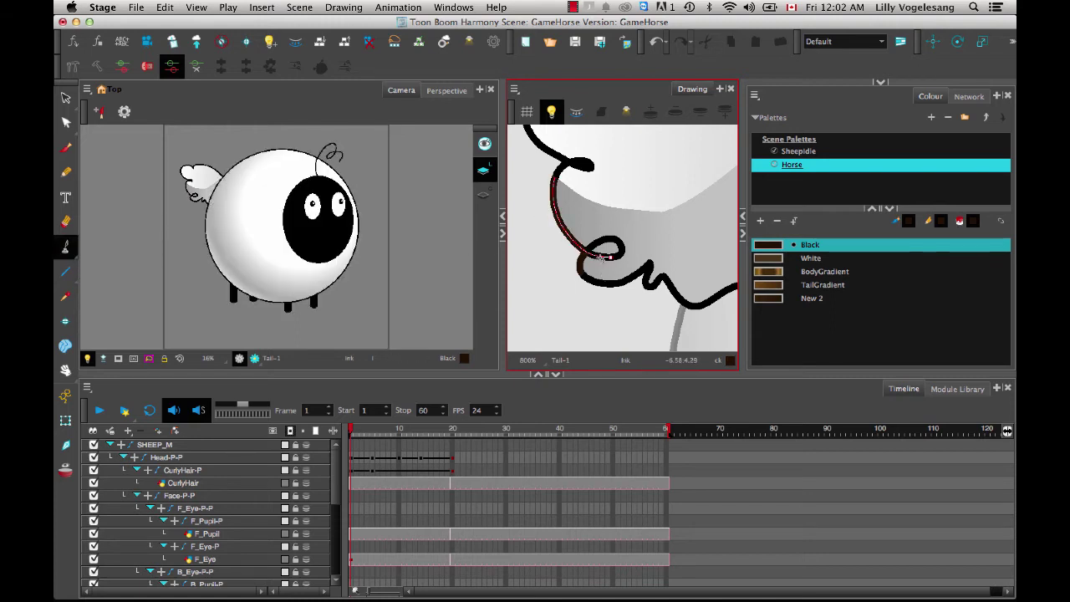
left_click(610, 242)
left_click(624, 284)
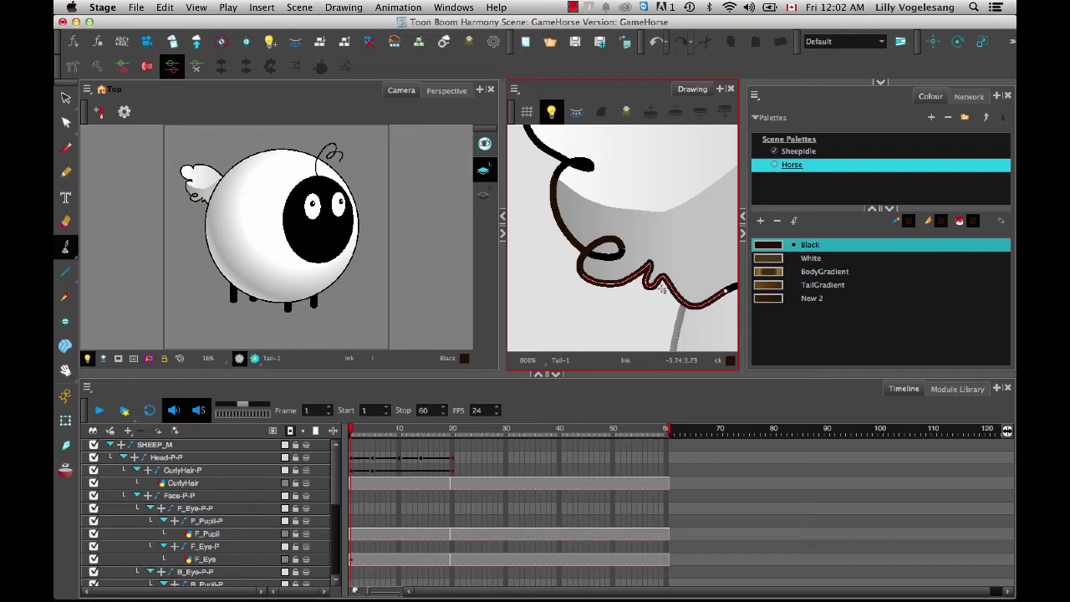
Lighten the Horse palette's Black swatch to about RGB 79, 42, 12 and close the Colour Picker
double_click(769, 244)
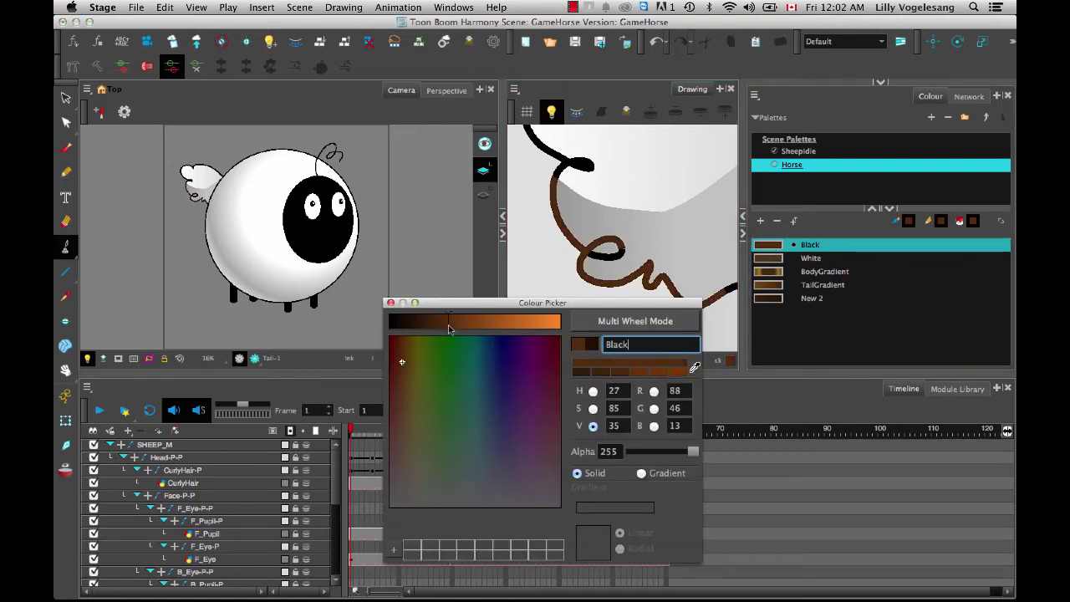
left_click_drag(447, 329, 443, 328)
left_click(616, 266)
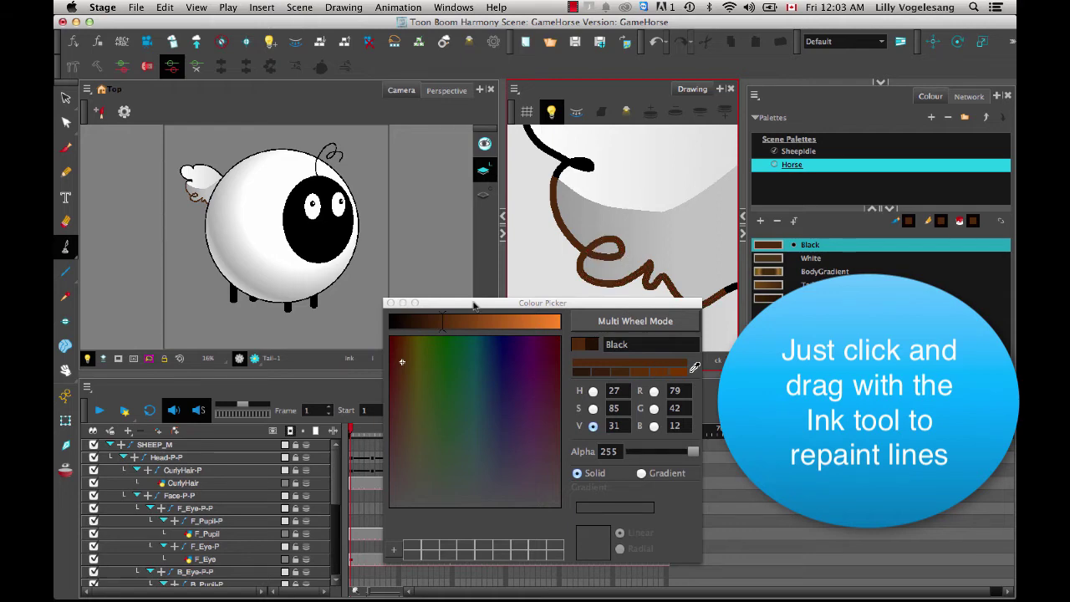
left_click(390, 303)
Recolour the rest of the tail's outline brown with the Ink tool
scroll(547, 226, "down", 3)
mouse_move(552, 249)
left_mouse_down()
mouse_move(617, 258)
mouse_move(662, 163)
left_mouse_up()
scroll(662, 164, "up", 3)
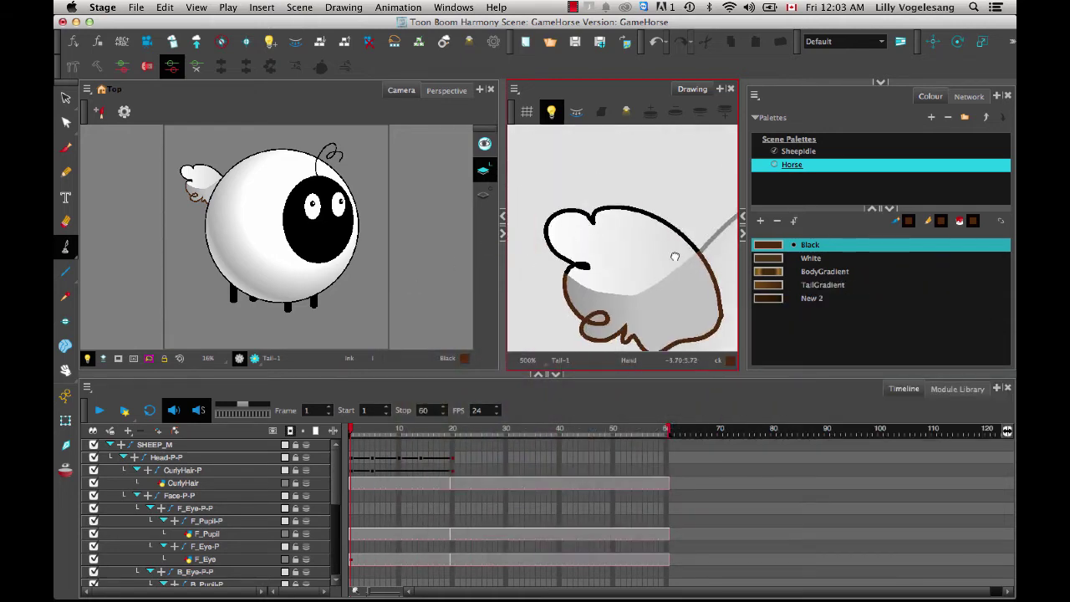
left_click(582, 260)
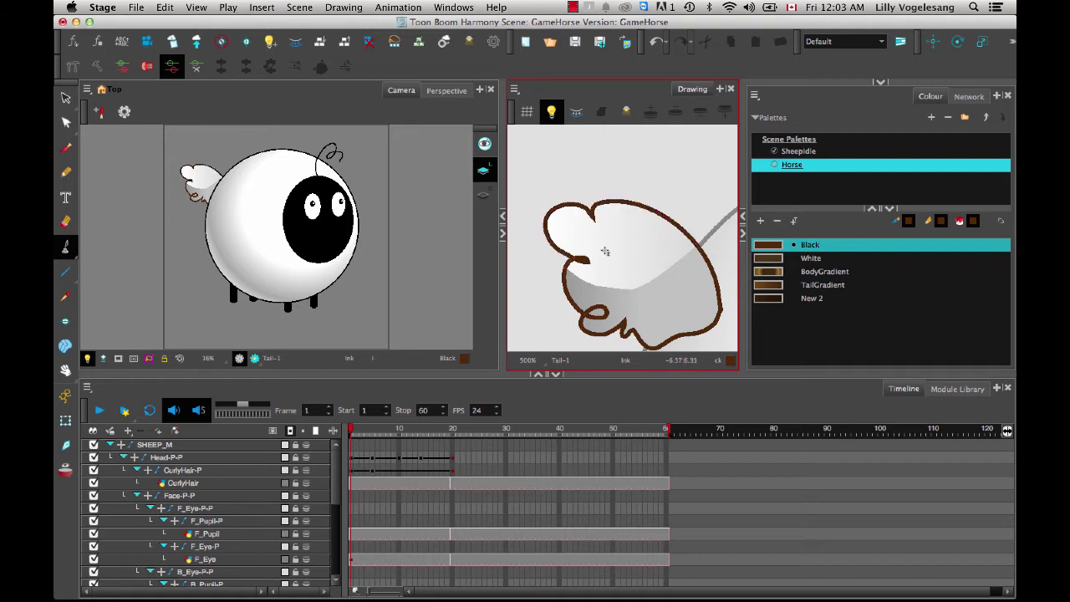
Select the tail's upper fill with the Select tool and recolour it with the Horse palette's TailGradient
left_click_drag(675, 305, 671, 258)
key("alt+s")
left_click(671, 258)
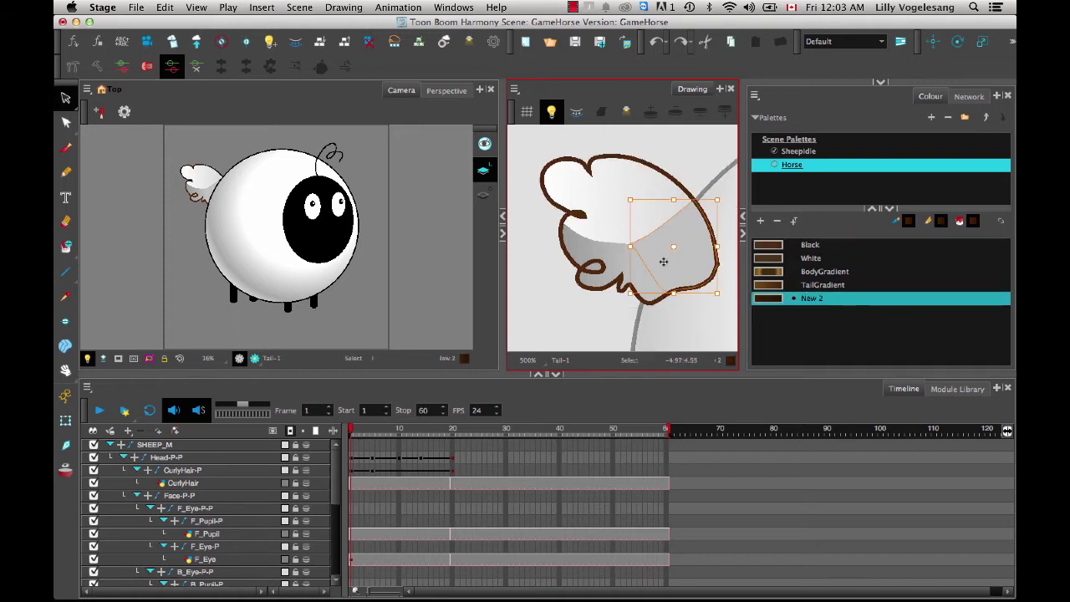
left_click(607, 253)
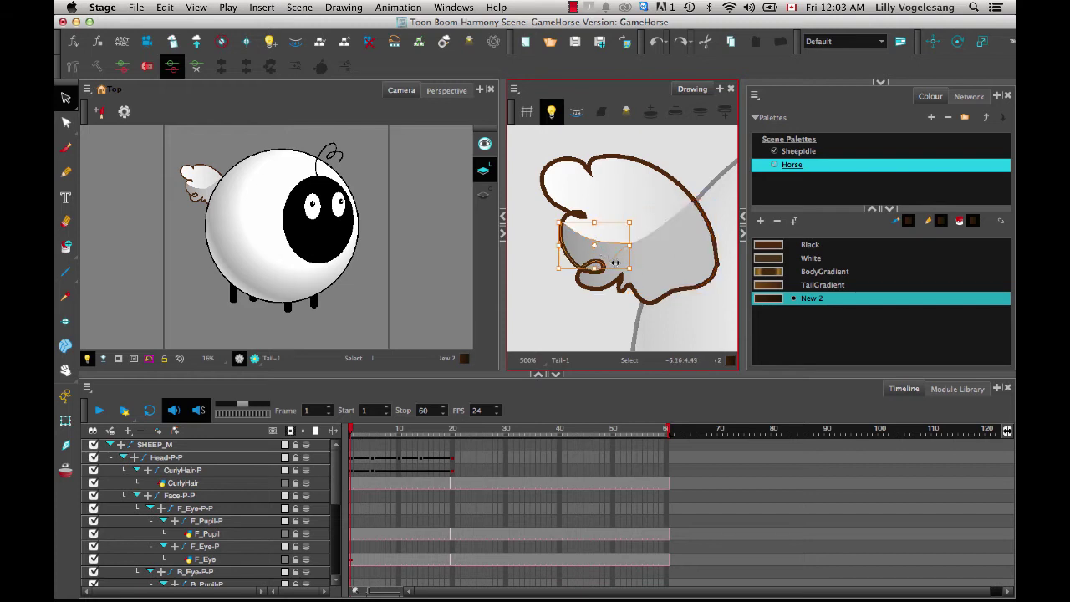
left_click(646, 195)
left_click(769, 286)
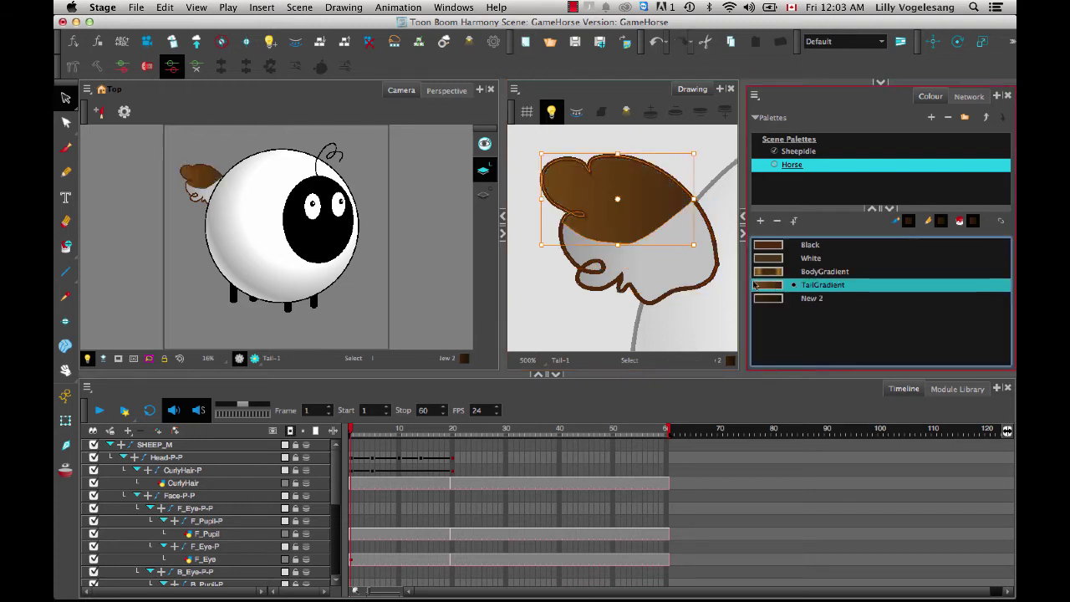
Recolour the tail's lower fill areas, including the curl, with the Horse palette's New 2 swatch
left_click(371, 187)
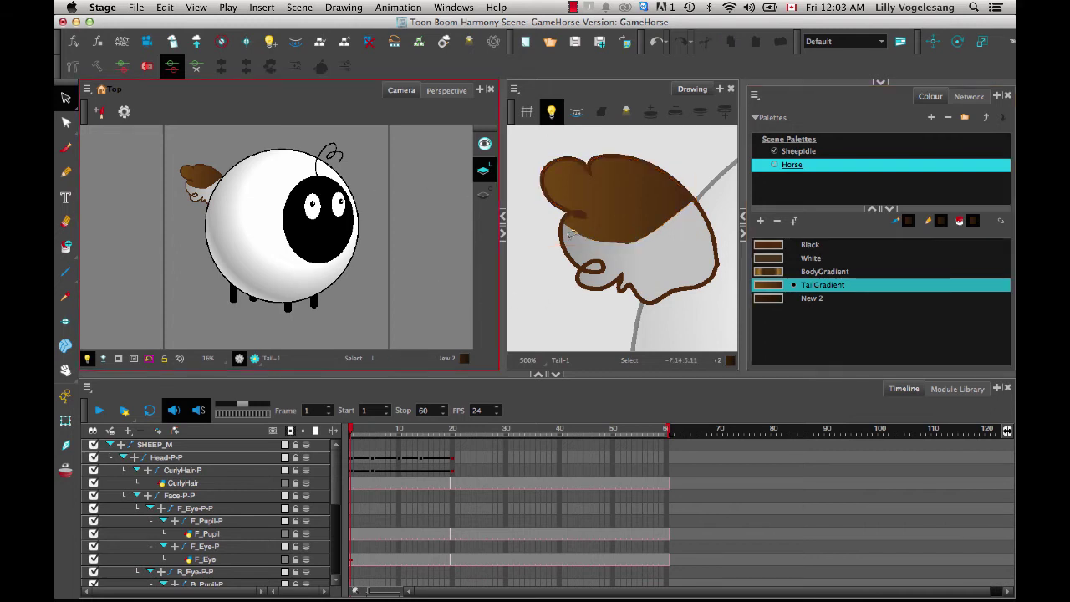
left_click(675, 267)
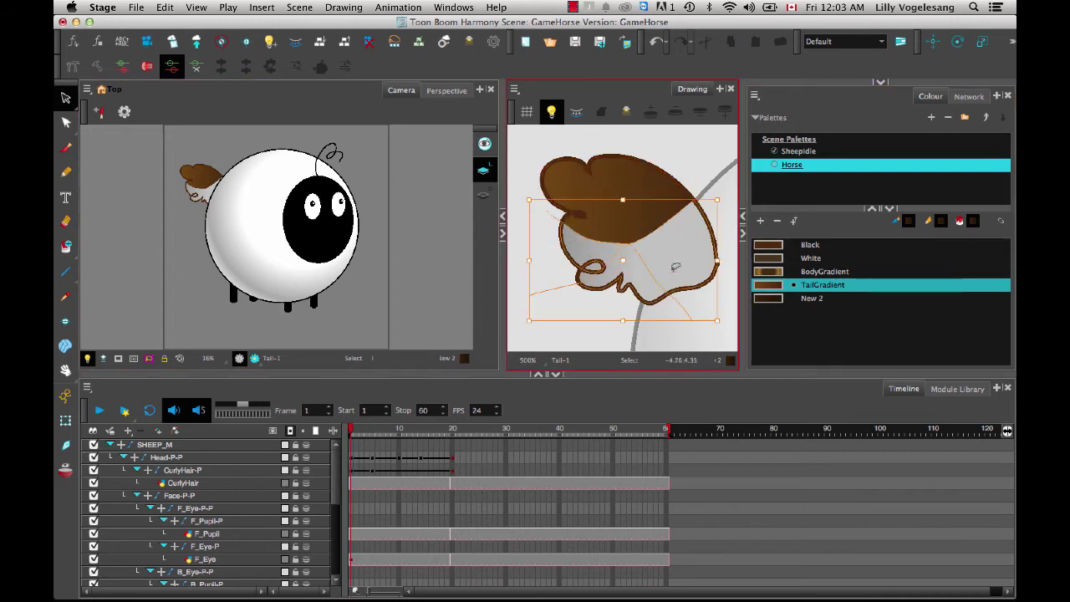
left_click(770, 298)
left_click(582, 276)
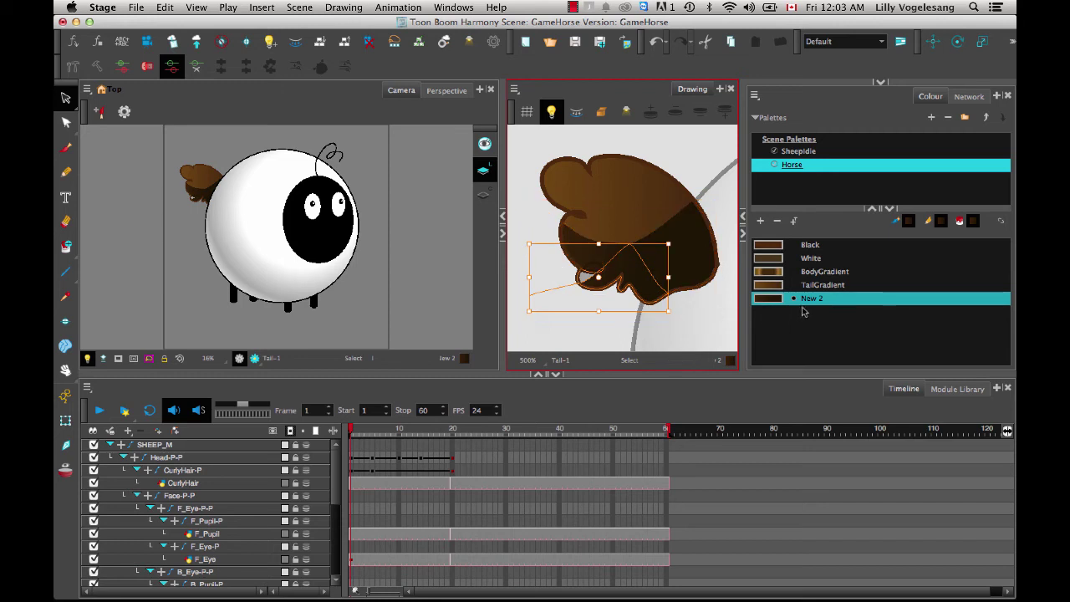
left_click(768, 299)
left_click(582, 333)
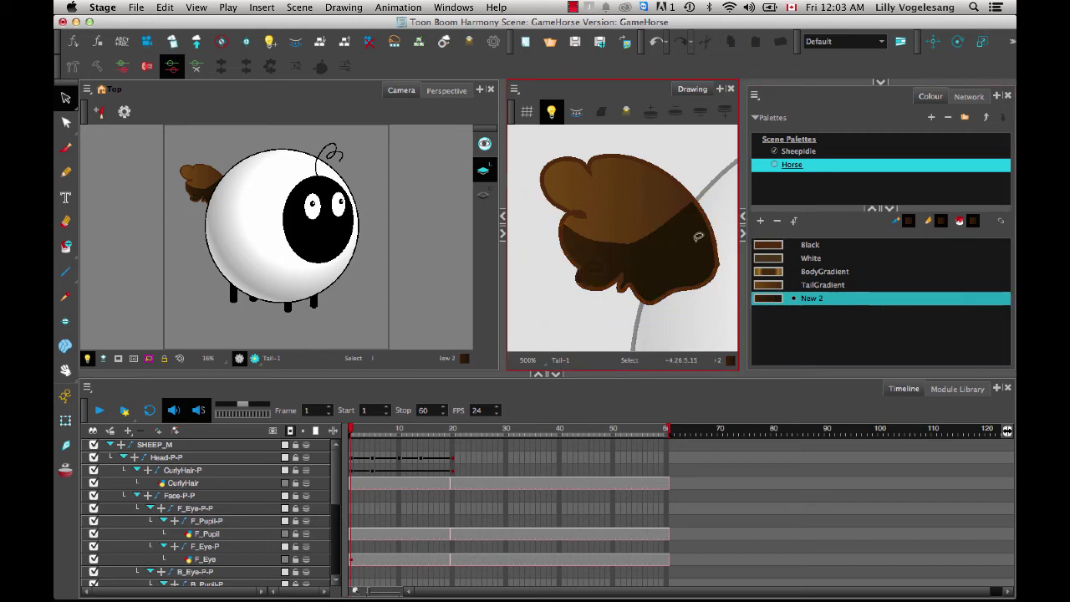
Recolour the curl's outline in the tail's lower part with the Ink tool and the Horse palette's Black swatch
left_click(66, 248)
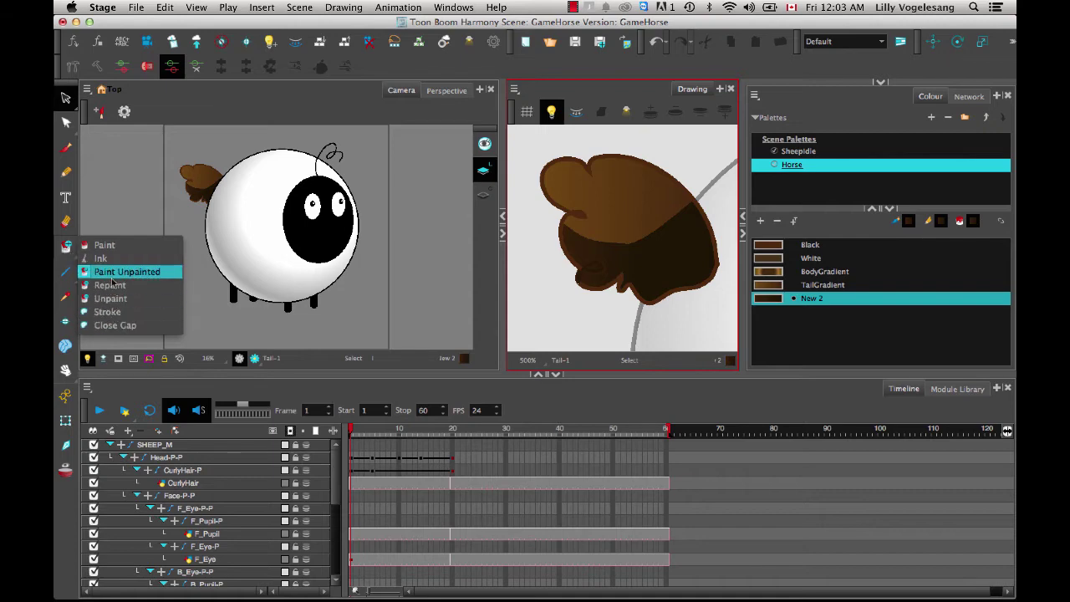
left_click(100, 258)
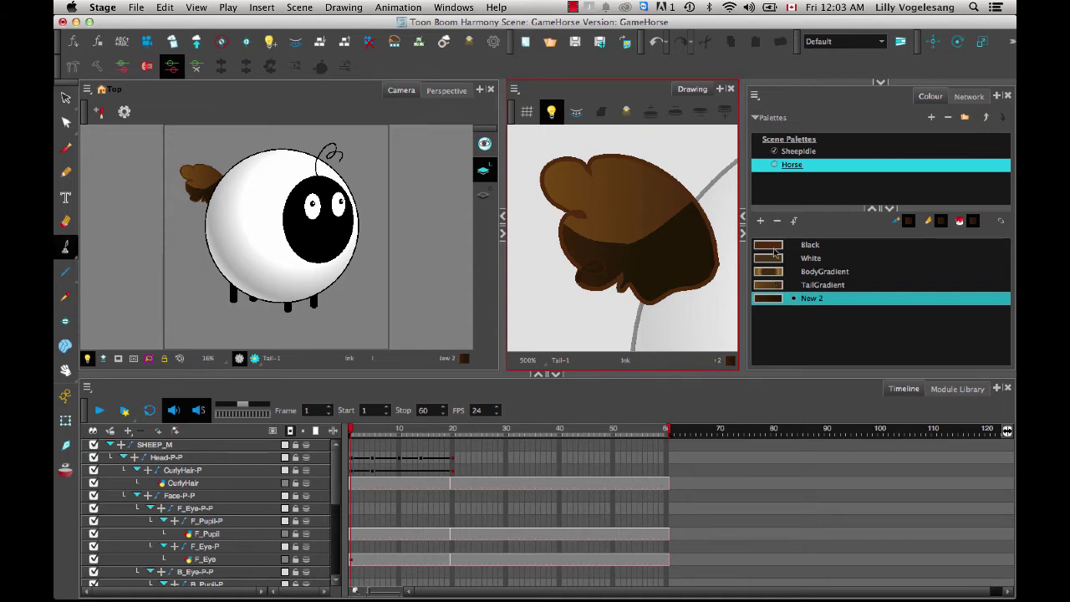
left_click(774, 252)
left_click(585, 267)
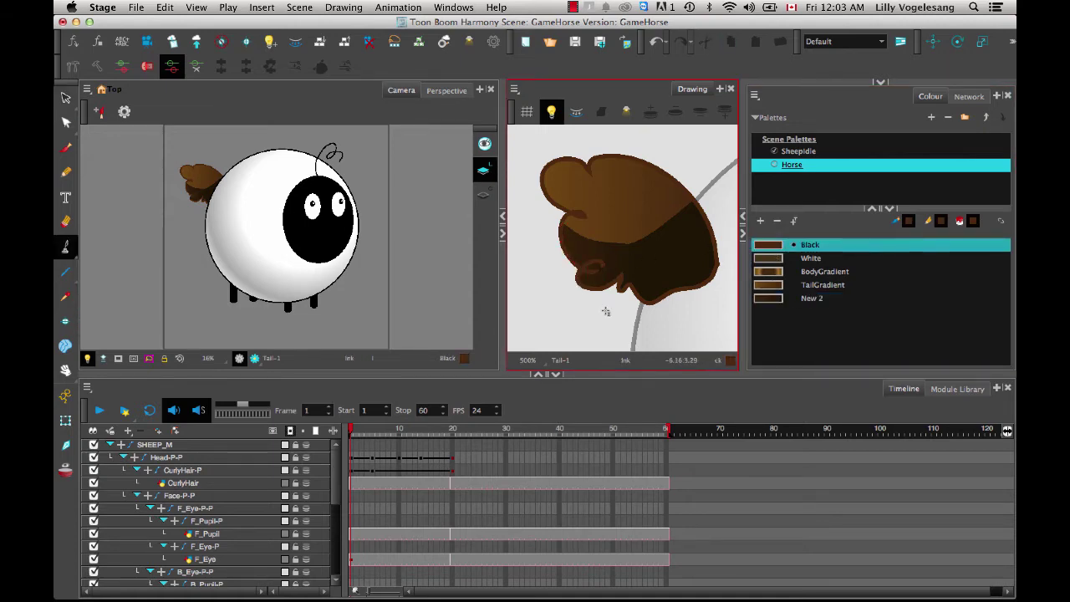
left_click_drag(602, 273, 578, 241)
Select the round body and recolour its fill with the Horse palette's BodyGradient
key("shift+t")
left_click(251, 234)
key("1")
key("1")
left_click_drag(595, 174, 588, 268)
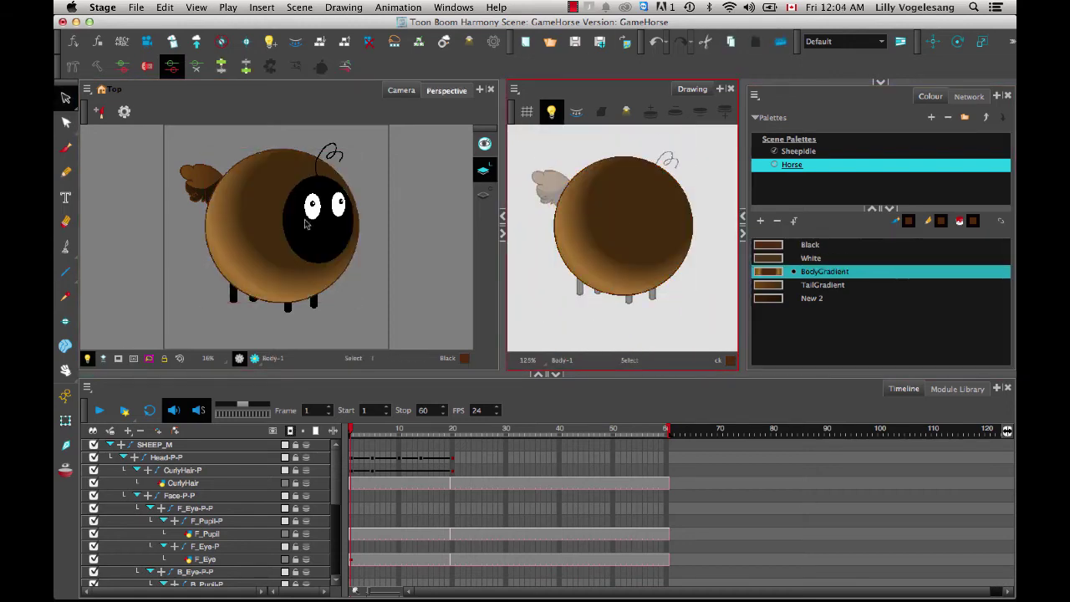
Recolour the face with the Horse palette's Black swatch
left_click(308, 216)
left_click(657, 220)
left_click(774, 244)
left_click(582, 327)
Recolour the BF_Leg drawing with the Horse palette, inking its outline with the Black swatch
left_click(234, 293)
left_click(618, 215)
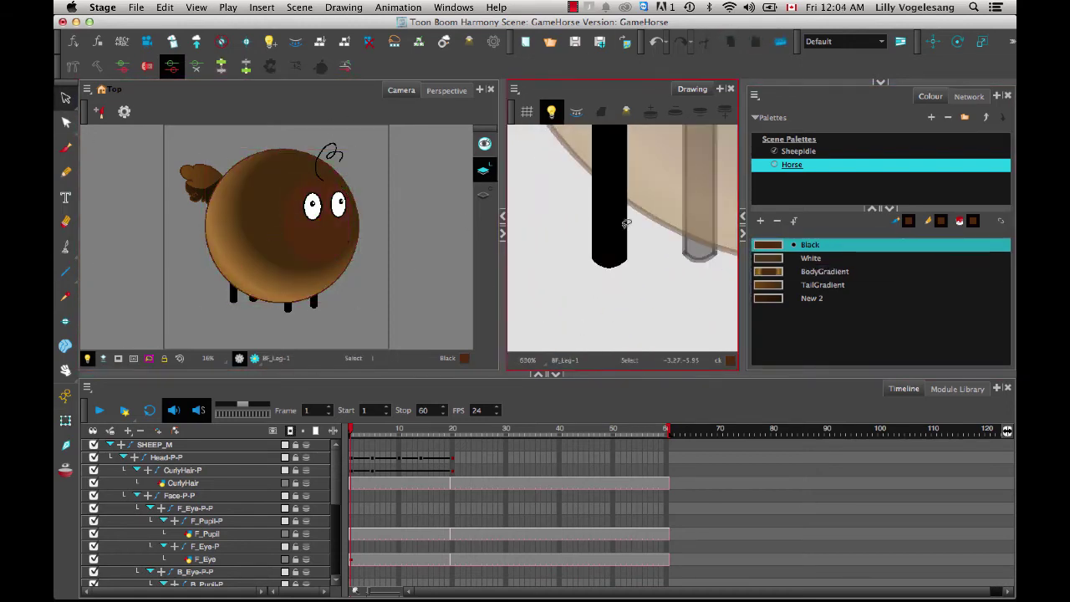
left_click(773, 244)
key("alt+i")
key("1")
key("shift+t")
left_click(234, 292)
key("2")
Recolour the BB_Leg drawing with the Horse palette's New 2 fill and Black outline
left_click(269, 320)
key("alt+s")
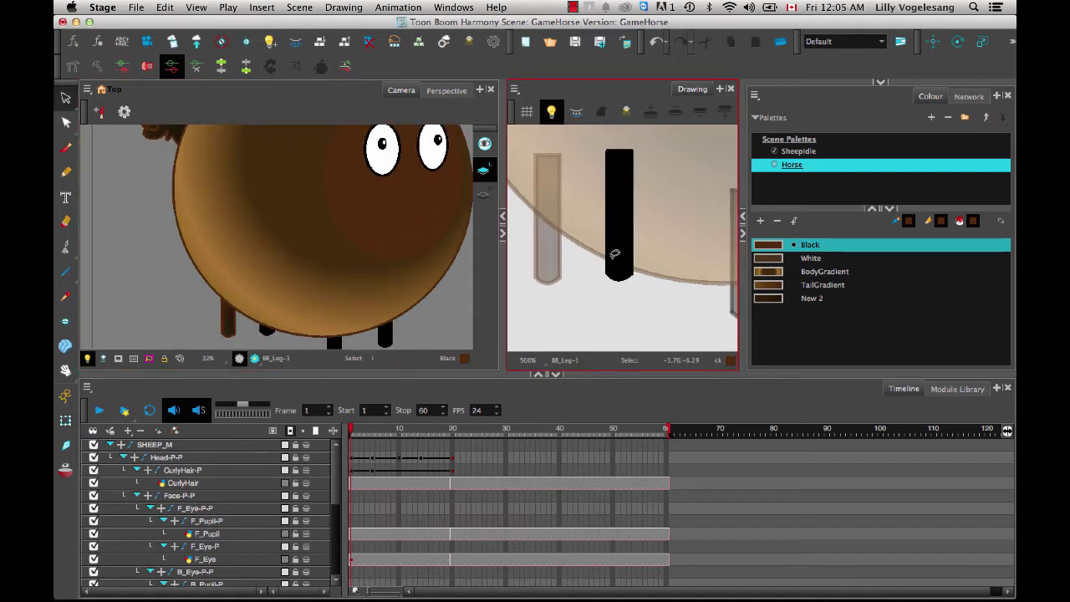
left_click(614, 254)
left_click(774, 298)
left_click(774, 244)
Recolour the third leg from the tail with the New 2 fill and an inked Black outline
left_click(334, 339)
left_click(575, 217)
left_click(773, 297)
left_click(774, 244)
key("alt+i")
Recolour the leg farthest from the tail with the New 2 fill and an inked Black outline
left_click(65, 420)
left_click(384, 333)
left_click(774, 298)
key("alt+i")
left_click(773, 244)
left_click(681, 255)
Recolour the F_Eye drawing's outline with the Ink tool and the Horse palette's Black swatch
left_click_drag(645, 241, 631, 252)
left_click_drag(390, 257, 375, 288)
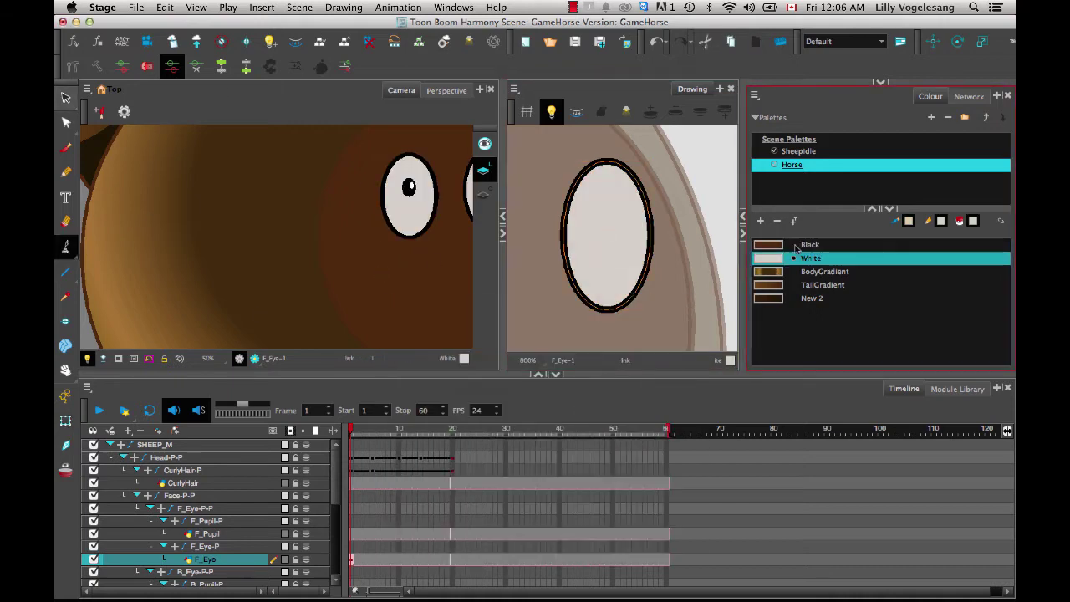
left_click(781, 245)
Recolour the eye's pupil with the Horse palette's Black swatch and its highlight with the White swatch
left_click(66, 420)
left_click(408, 187)
left_click(622, 224)
left_click(772, 244)
left_click(635, 206)
left_click(774, 258)
left_click_drag(417, 209, 200, 219)
left_click_drag(700, 227, 661, 227)
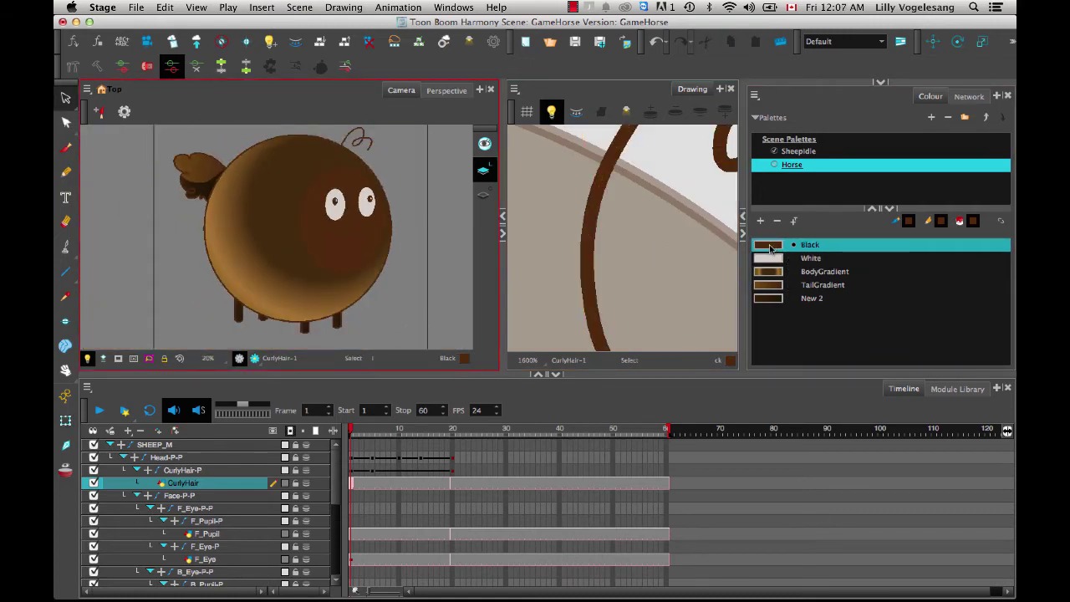
Darken the Horse palette's Black swatch to RGB 31, 16, 4 and shift the BodyGradient's outermost stop slightly outward
double_click(769, 248)
left_click(410, 328)
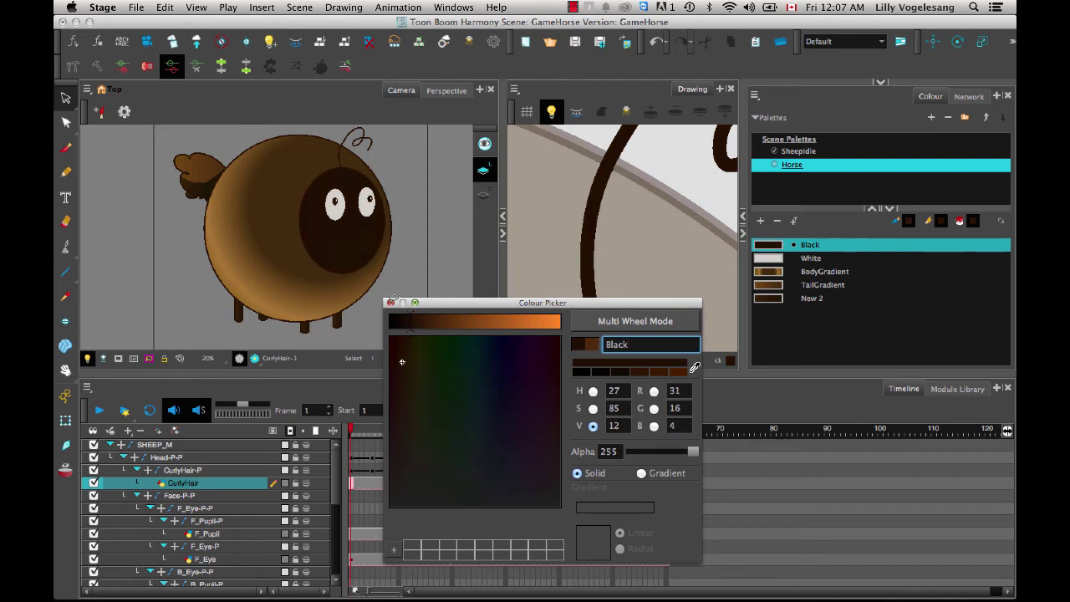
left_click(823, 272)
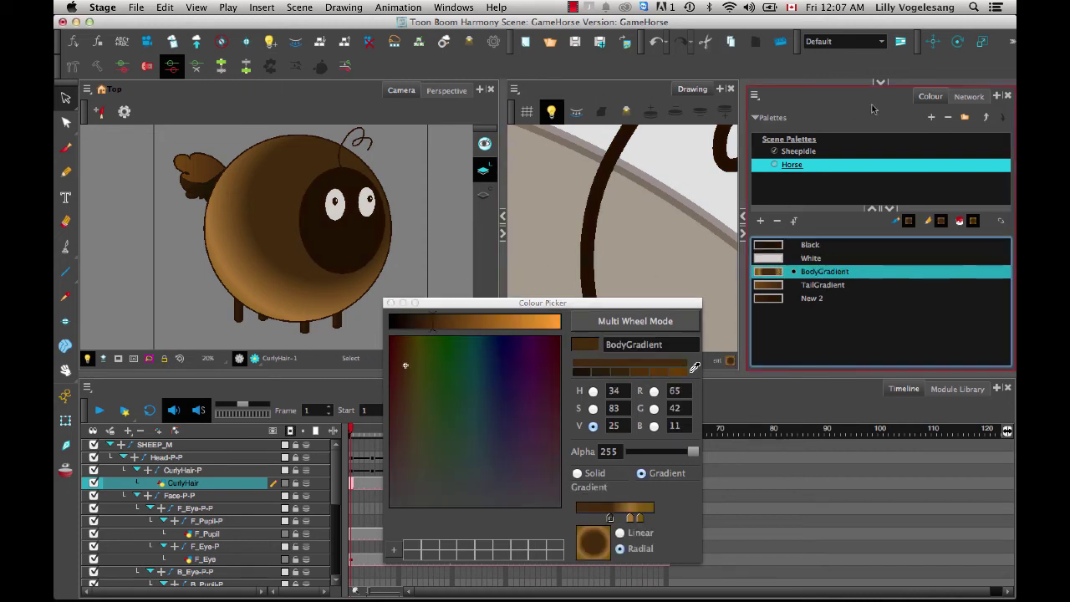
left_click(641, 519)
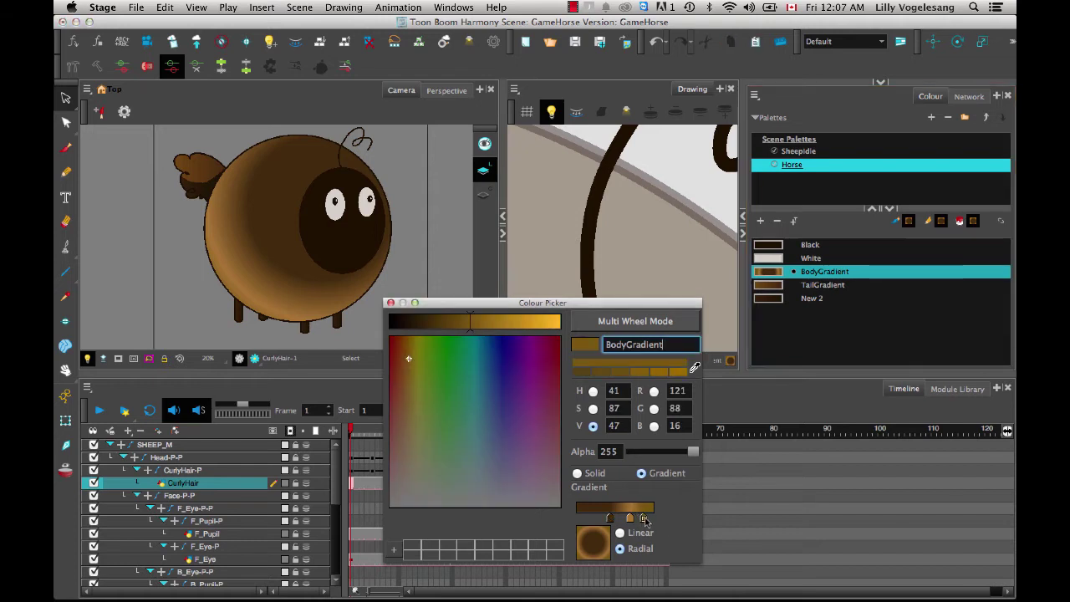
left_click_drag(646, 519, 644, 519)
Adjust the brightness of the TailGradient's first colour stop and close the Colour Picker
left_click(577, 518)
left_click_drag(464, 323, 443, 324)
left_click(390, 302)
left_click(390, 302)
left_click(390, 303)
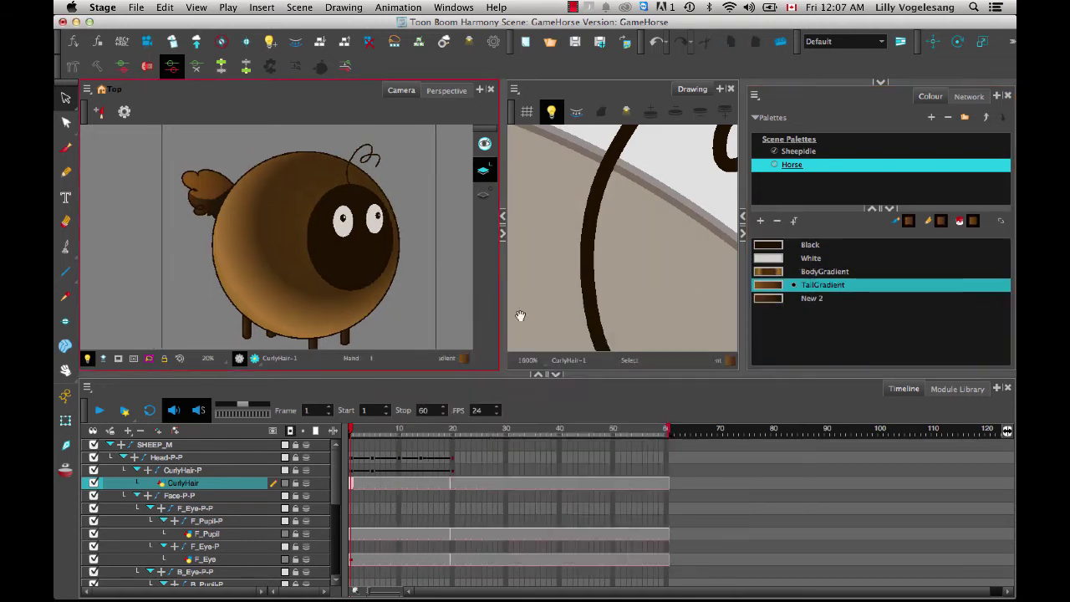
Select the whole fluffy sheep tail in the Tail drawing and delete it
key("1")
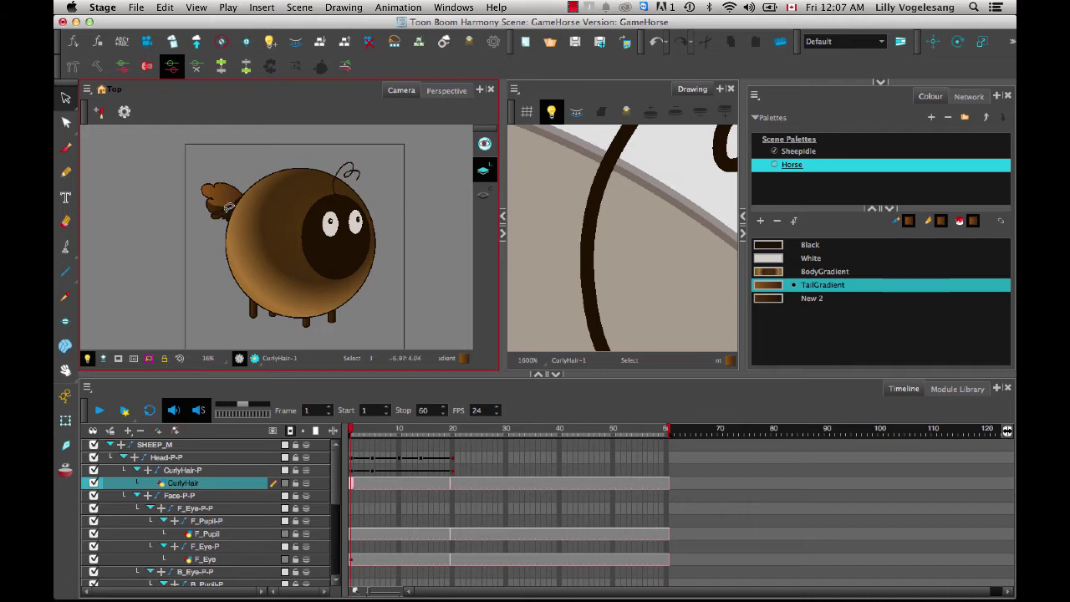
left_click(65, 419)
left_click(224, 207)
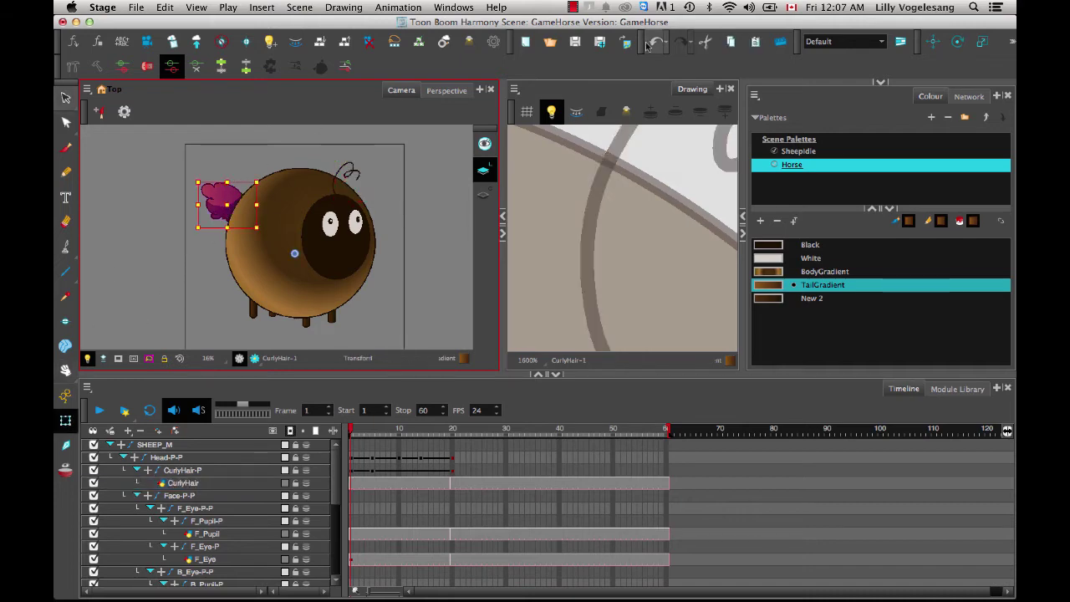
key("space")
mouse_move(630, 272)
left_mouse_down()
mouse_move(568, 276)
mouse_move(626, 290)
mouse_move(707, 215)
left_mouse_up()
scroll(626, 290, "down", 3)
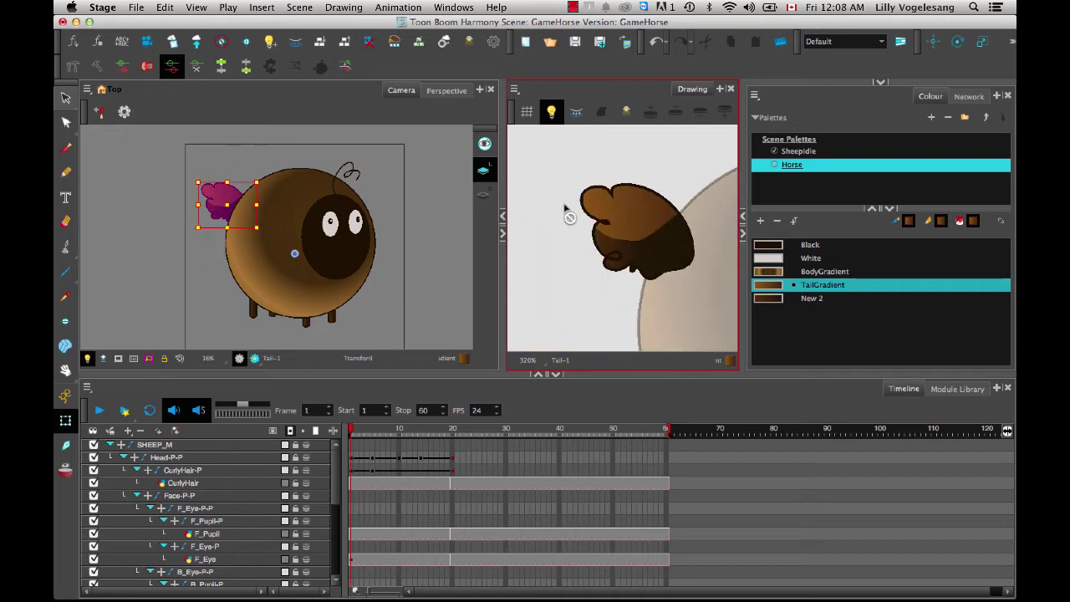
left_click(65, 98)
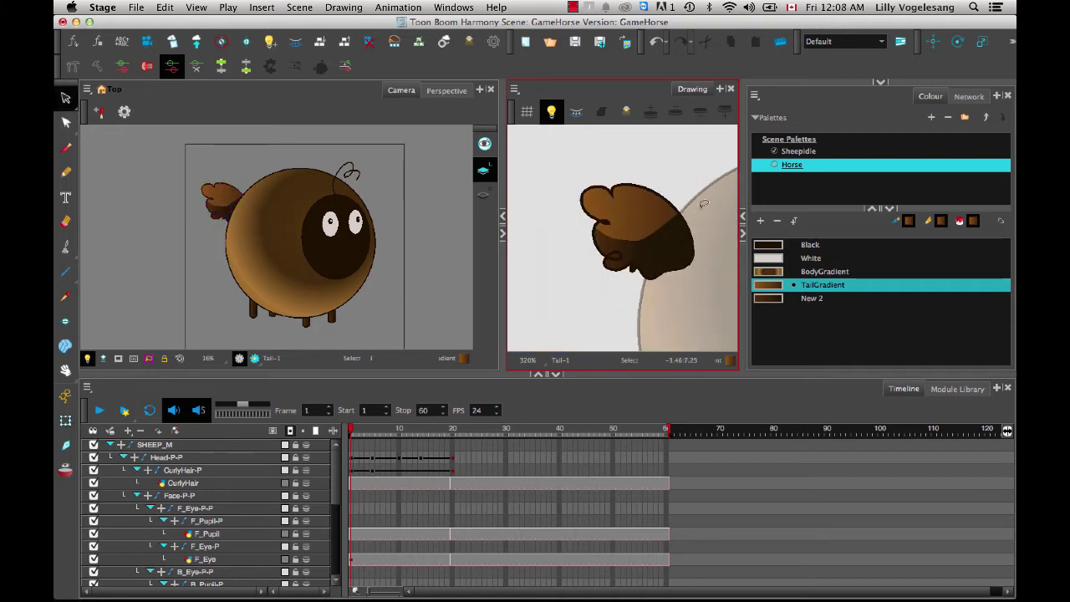
mouse_move(708, 195)
left_mouse_down()
mouse_move(555, 285)
mouse_move(635, 294)
left_mouse_up()
key("Delete")
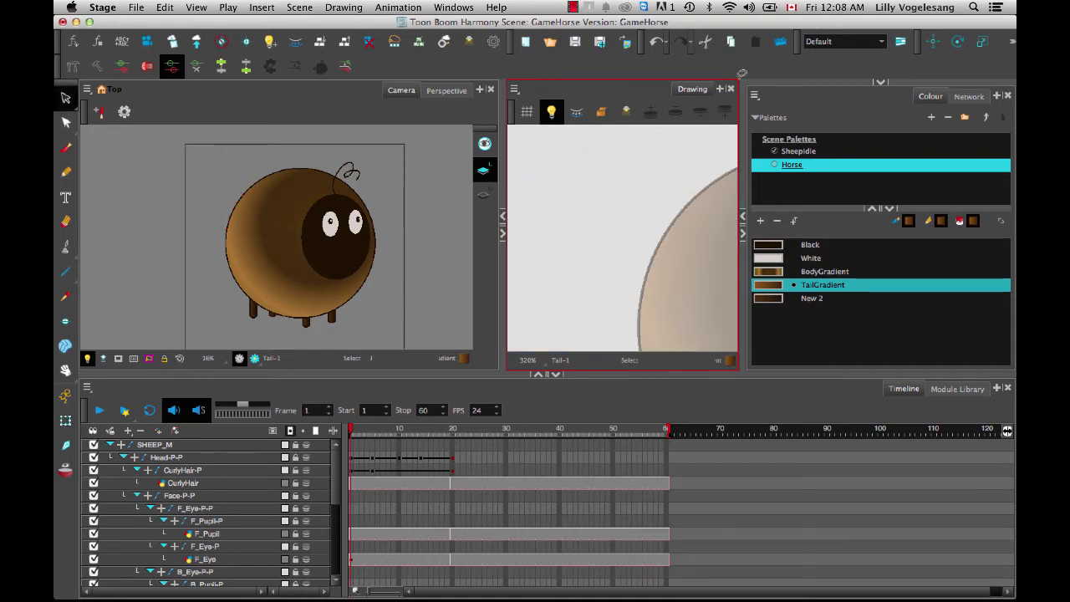
left_click(67, 173)
scroll(595, 251, "up", 4)
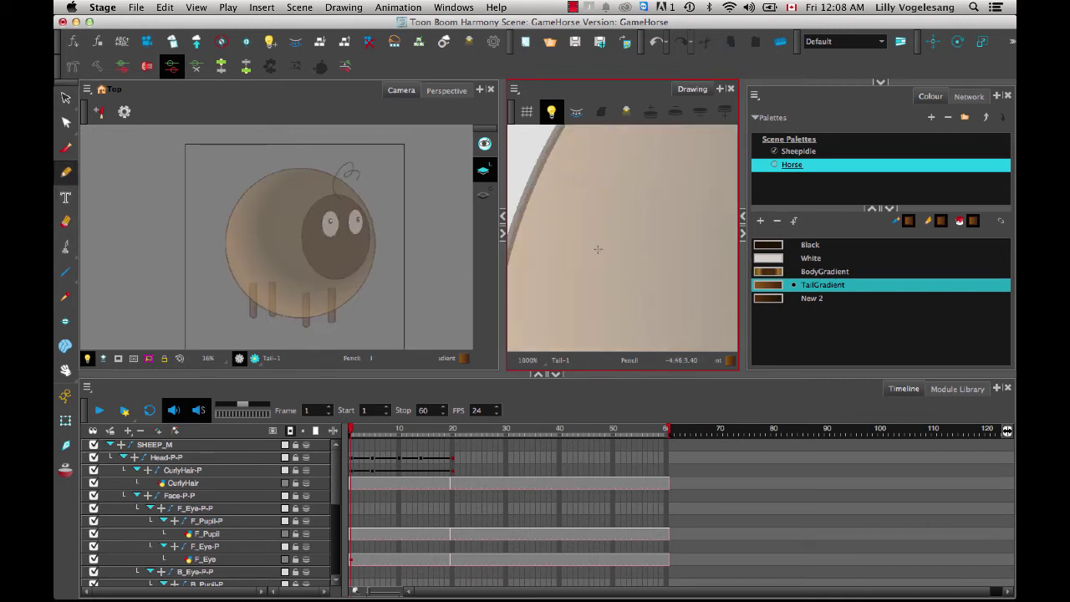
left_click_drag(535, 252, 617, 276)
mouse_move(601, 183)
left_mouse_down()
mouse_move(595, 326)
mouse_move(621, 276)
left_mouse_up()
key("super+z")
key("super+z")
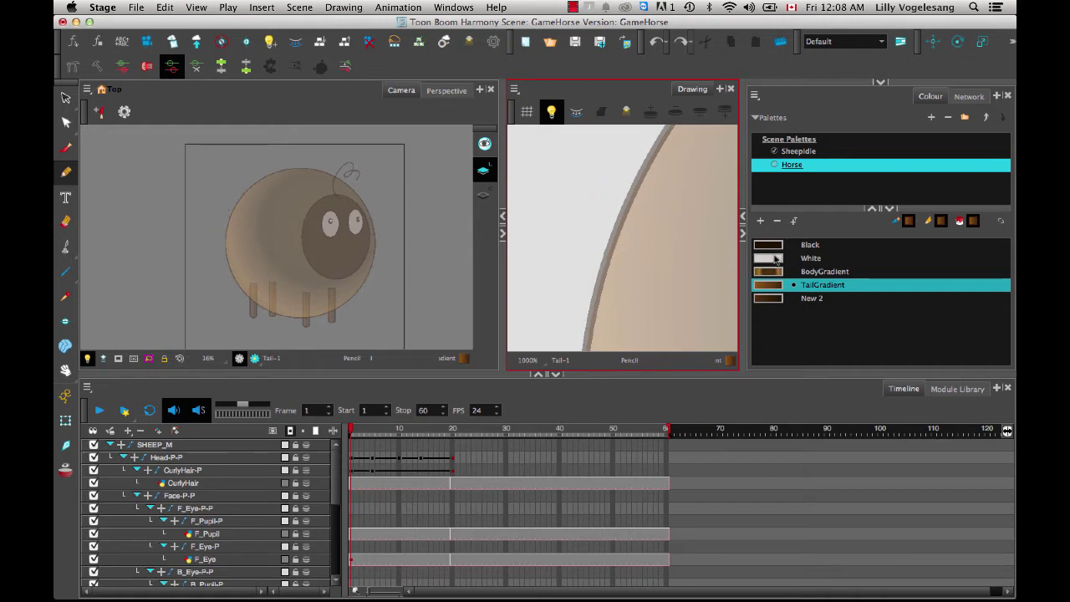
Draw the outline of a long, flowing horse tail behind the body with the Pencil tool and the Black swatch
left_click(768, 244)
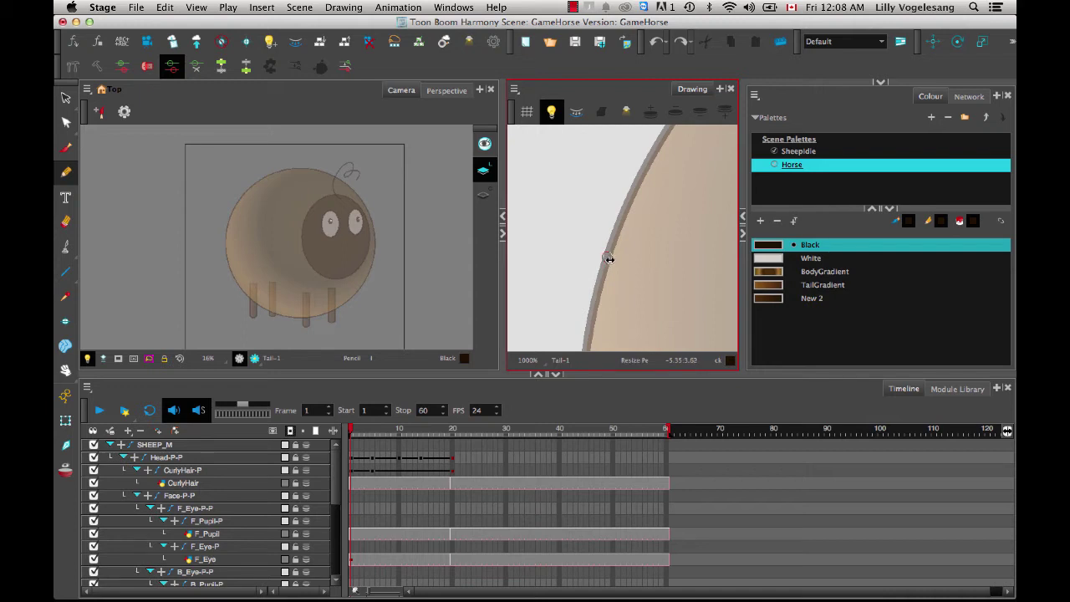
mouse_move(540, 174)
left_mouse_down()
mouse_move(522, 313)
mouse_move(579, 269)
left_mouse_up()
key("super+z")
scroll(672, 289, "down", 5)
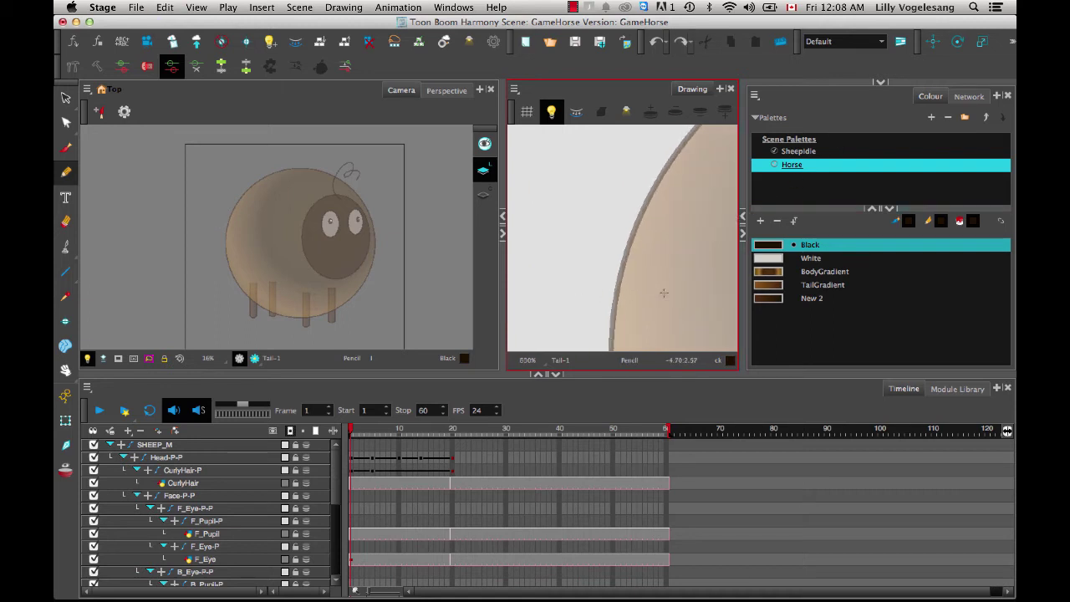
scroll(672, 289, "down", 5)
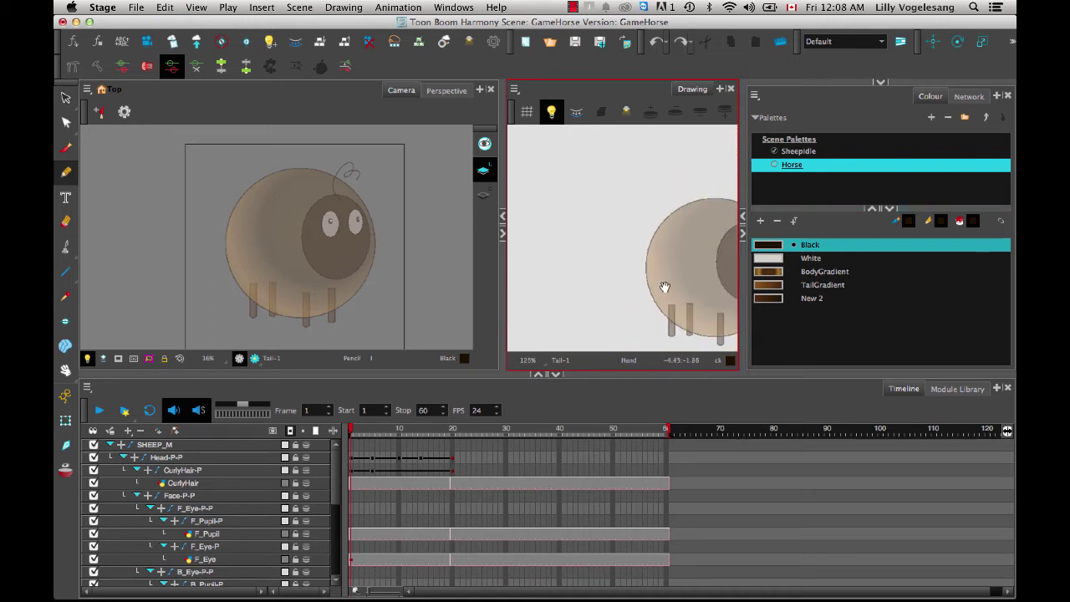
mouse_move(583, 185)
left_mouse_down()
mouse_move(570, 230)
mouse_move(603, 213)
left_mouse_up()
key("super+z")
mouse_move(630, 209)
left_mouse_down()
mouse_move(556, 237)
mouse_move(528, 274)
left_mouse_up()
mouse_move(627, 209)
left_mouse_down()
mouse_move(550, 278)
mouse_move(528, 275)
left_mouse_up()
Smooth the inner curve of the horse tail's outline by reshaping it with the Contour Editor
scroll(535, 272, "up", 5)
left_click(65, 123)
left_click_drag(691, 249, 678, 243)
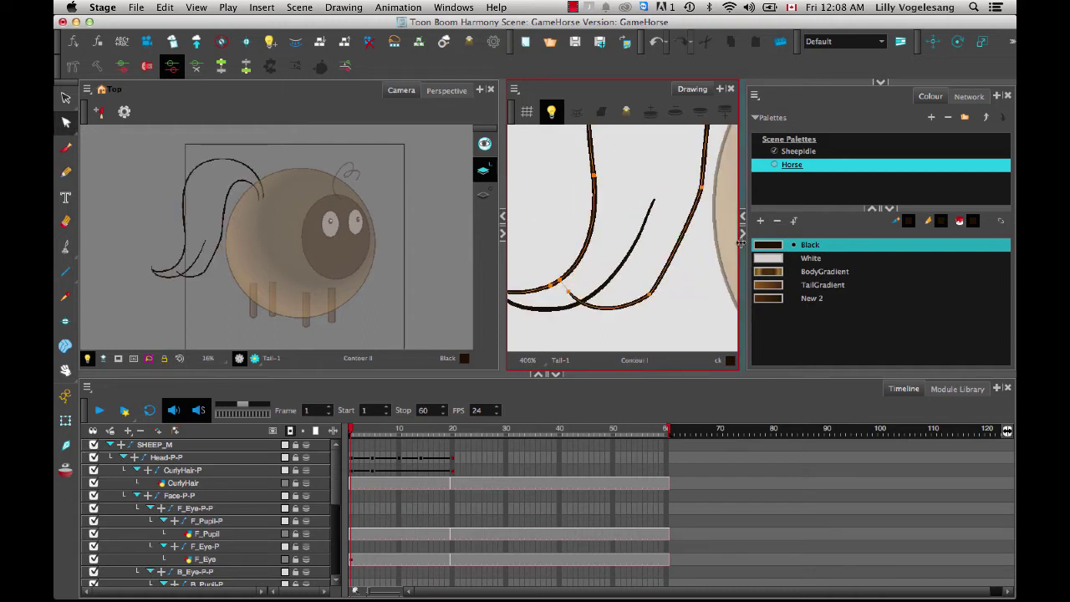
mouse_move(704, 193)
left_mouse_down()
mouse_move(707, 272)
mouse_move(692, 219)
left_mouse_up()
left_click(65, 123)
Trim the overshooting line end near the tail's tip with the Cutter tool
left_click(65, 98)
left_click(112, 110)
left_click_drag(565, 304, 606, 270)
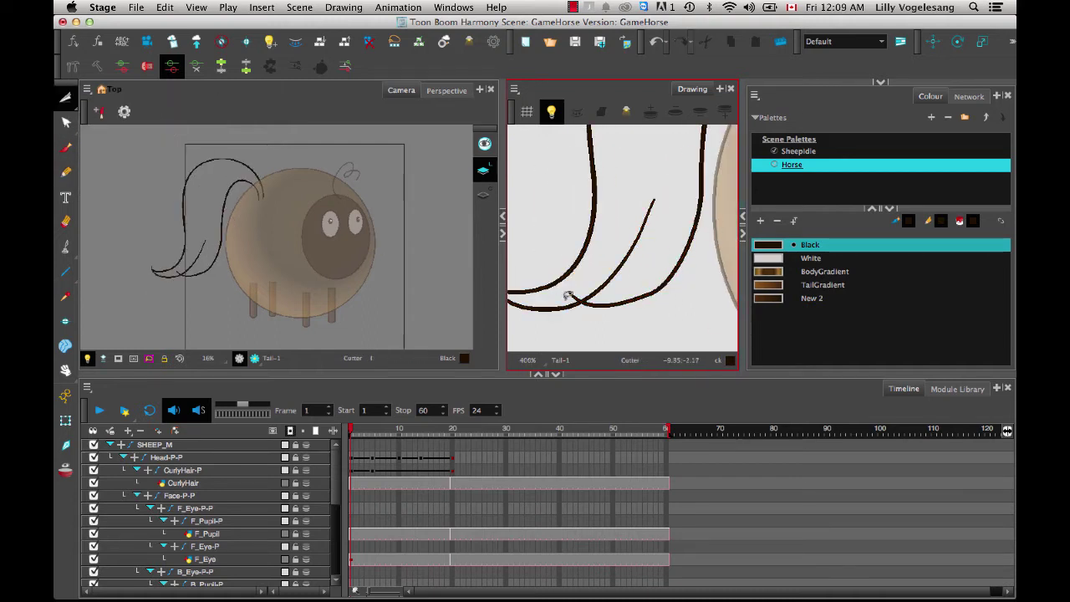
scroll(597, 285, "down", 4)
Add a pencil line near the tail's lower end and close the tail tip's shape with the Stroke tool
left_click(65, 172)
scroll(683, 230, "up", 5)
mouse_move(548, 238)
left_mouse_down()
mouse_move(570, 223)
mouse_move(563, 334)
left_mouse_up()
scroll(568, 224, "down", 5)
key("alt+v")
left_click_drag(592, 276, 513, 319)
Fill the horse tail with TailGradient and its shaded inner strands with New 2 using the Paint tool
left_click_drag(65, 247, 100, 243)
left_click(822, 284)
left_click(589, 193)
left_click(812, 298)
left_click(618, 234)
left_click(577, 297)
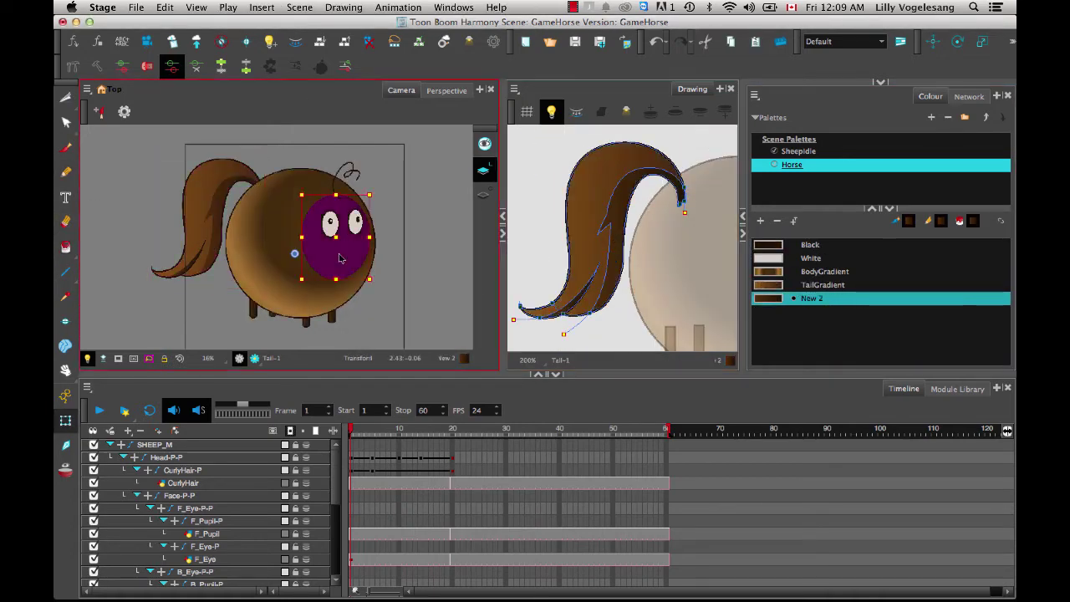
Pull in the lower rear side of the head's oval with the Contour Editor to start tapering the face
left_click(325, 257)
mouse_move(657, 259)
left_mouse_down()
mouse_move(600, 246)
mouse_move(606, 270)
left_mouse_up()
scroll(664, 259, "down", 1)
key("2")
key("2")
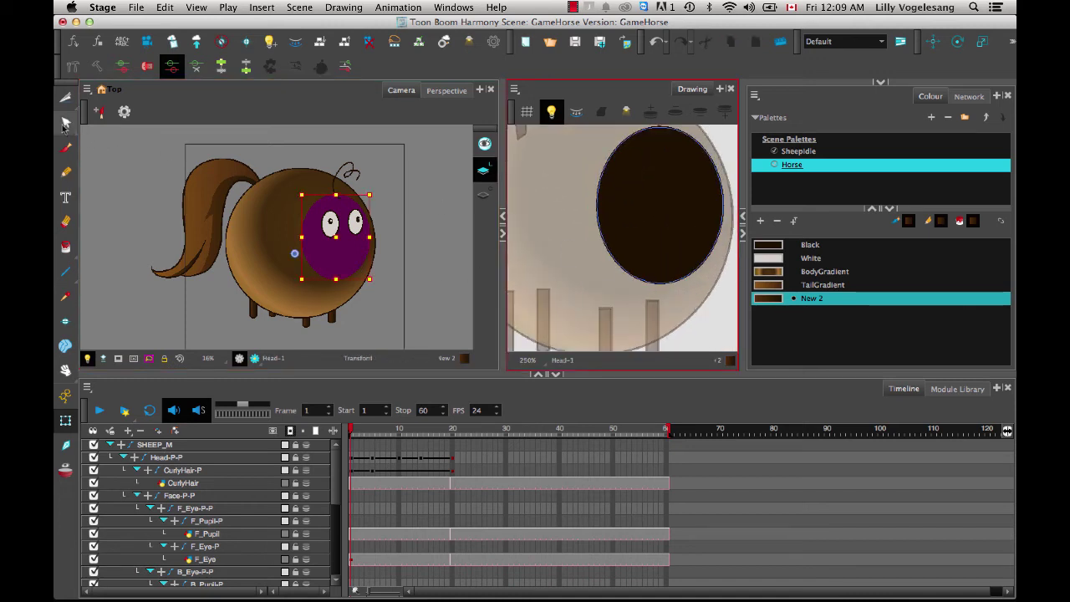
left_click(66, 122)
left_click_drag(715, 255, 686, 251)
key("2")
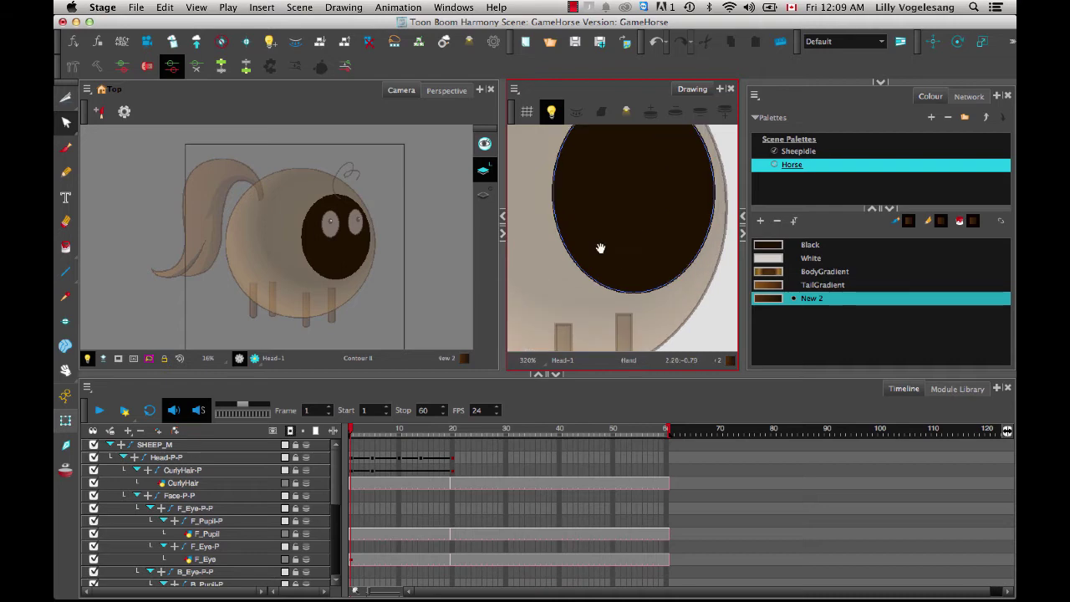
left_click_drag(599, 250, 588, 258)
left_click_drag(569, 300, 579, 293)
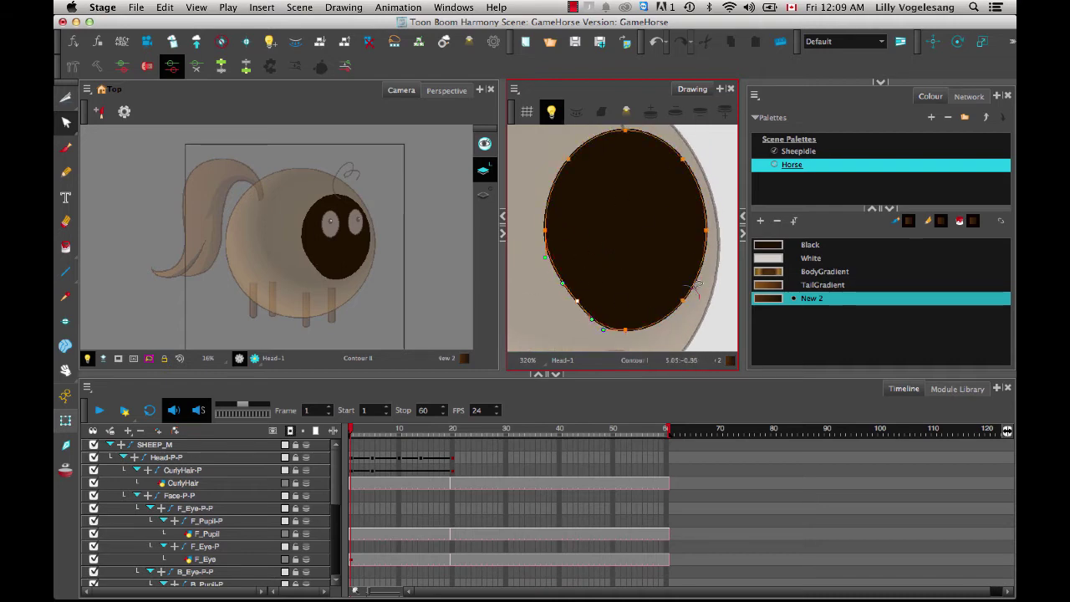
Reshape the front side of the head's contour to match, giving the face a narrower muzzle
left_click_drag(683, 300, 671, 293)
mouse_move(704, 229)
left_mouse_down()
mouse_move(726, 196)
mouse_move(694, 220)
left_mouse_up()
mouse_move(619, 137)
left_mouse_down()
mouse_move(628, 190)
mouse_move(656, 192)
mouse_move(658, 179)
left_mouse_up()
key("1")
key("1")
mouse_move(655, 292)
left_mouse_down()
mouse_move(648, 255)
mouse_move(671, 240)
mouse_move(671, 199)
left_mouse_up()
Select the BF_Leg drawing and lengthen the leg downward
left_click(66, 421)
left_click(338, 316)
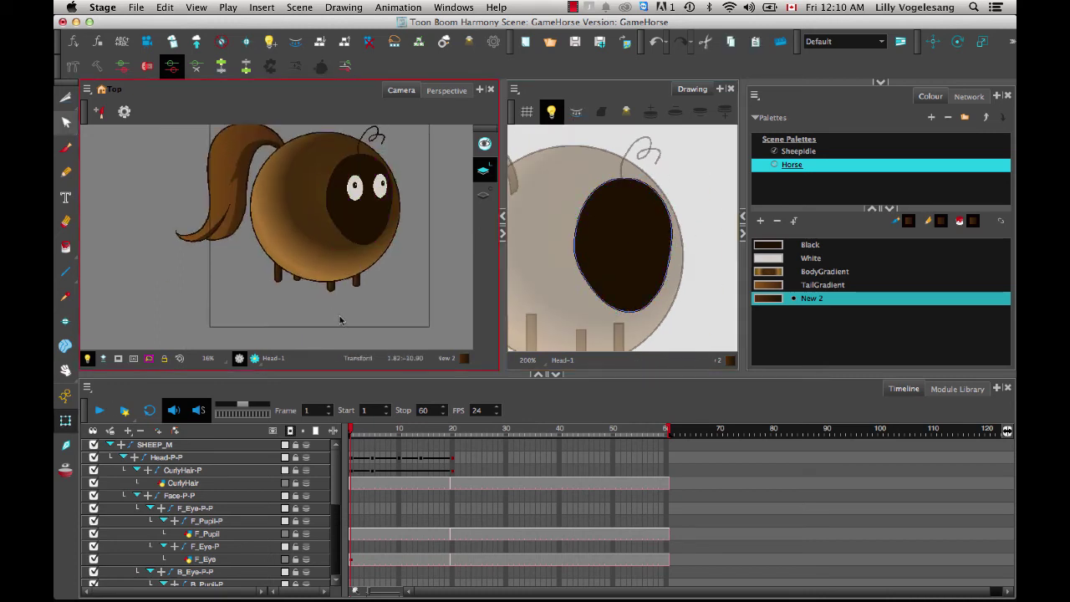
left_click(277, 279)
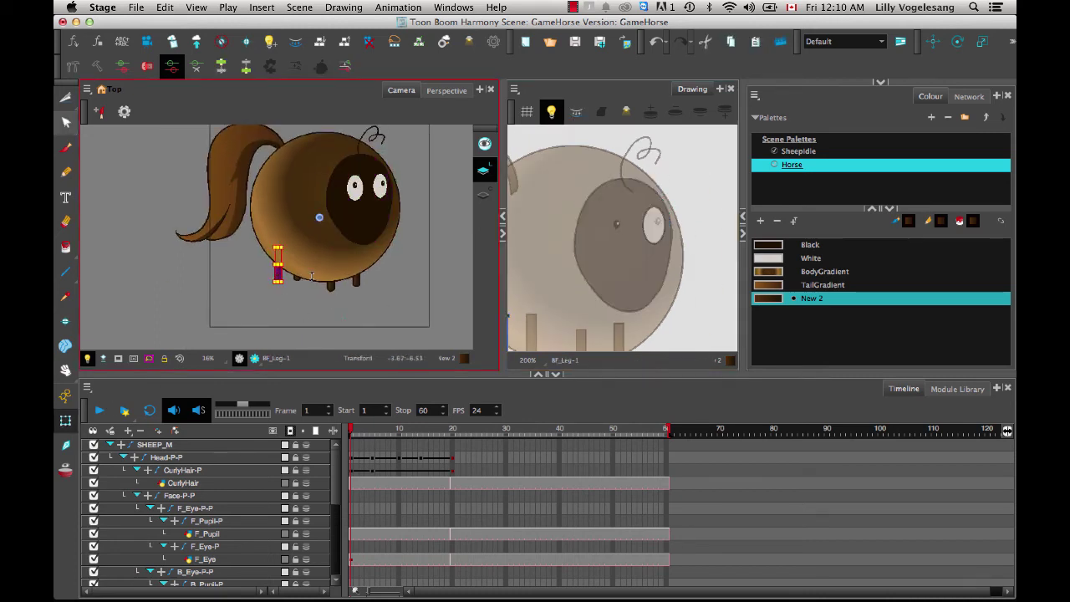
left_click(65, 98)
left_click(92, 95)
left_click_drag(535, 334, 615, 209)
mouse_move(573, 243)
left_mouse_down()
mouse_move(608, 258)
mouse_move(585, 230)
mouse_move(615, 237)
left_mouse_up()
left_click(65, 122)
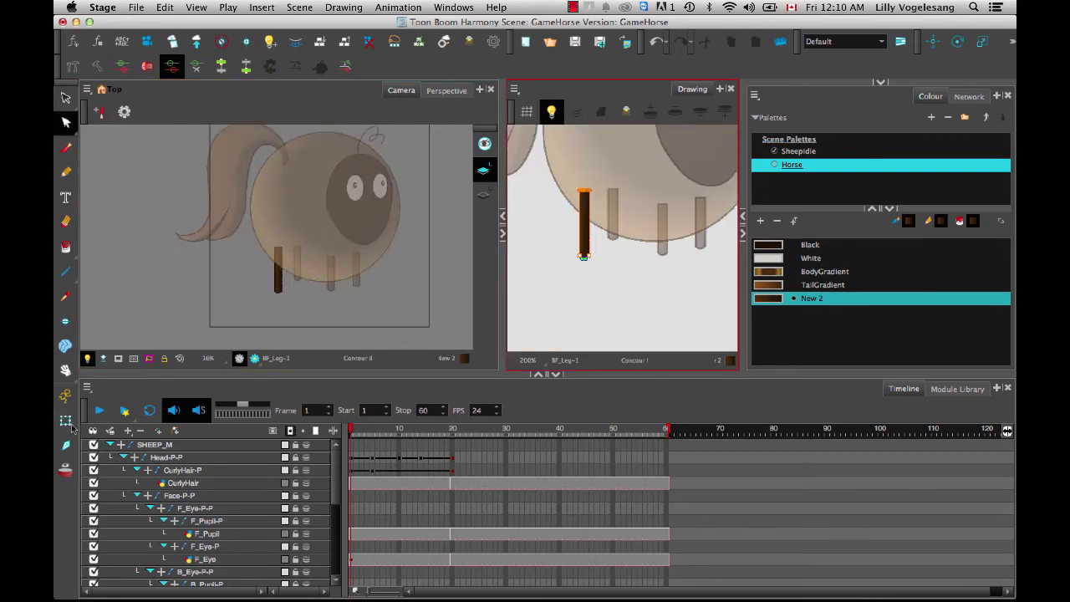
Select the BB_Leg drawing and lengthen the leg downward to match the neighbouring rear leg
left_click(296, 266)
mouse_move(591, 256)
left_mouse_down()
mouse_move(580, 230)
mouse_move(630, 258)
mouse_move(645, 224)
left_mouse_up()
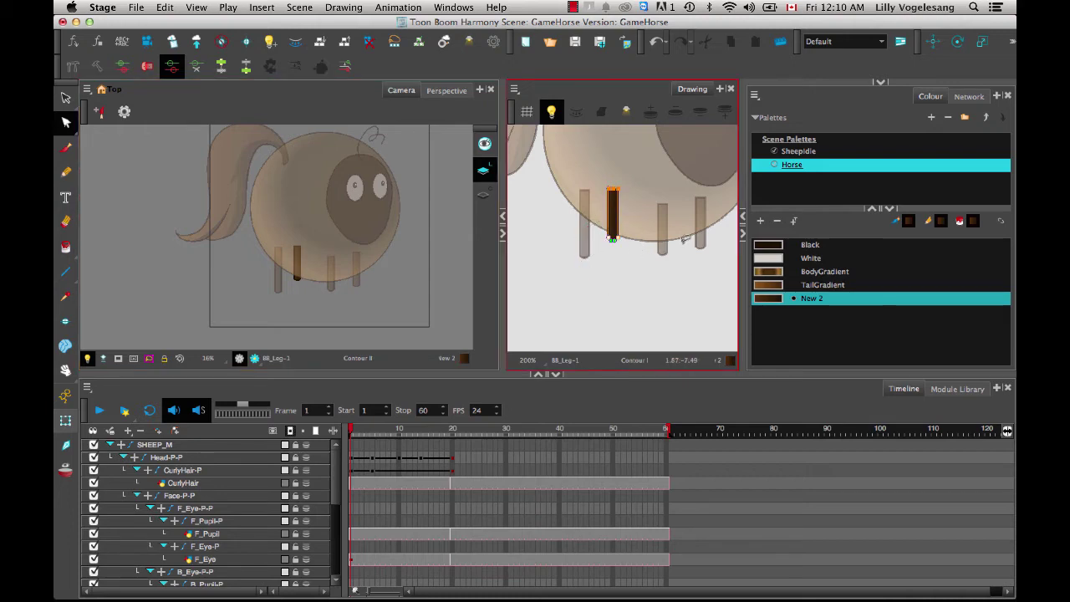
key("Down")
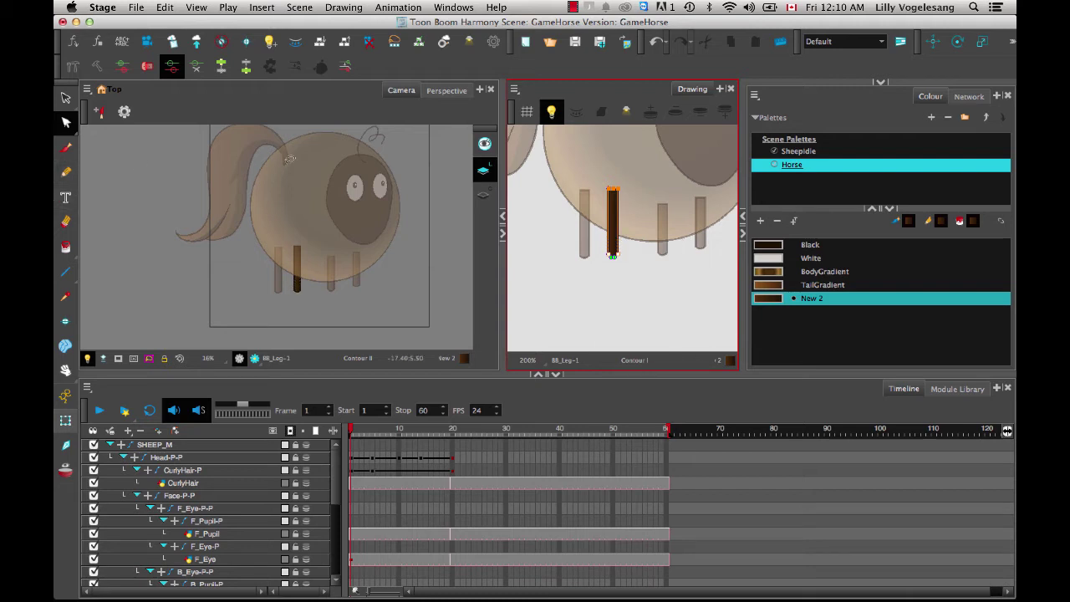
Select the FF_Leg drawing and extend the lower end of the leg downward
left_click(65, 420)
left_click(331, 274)
key("alt+q")
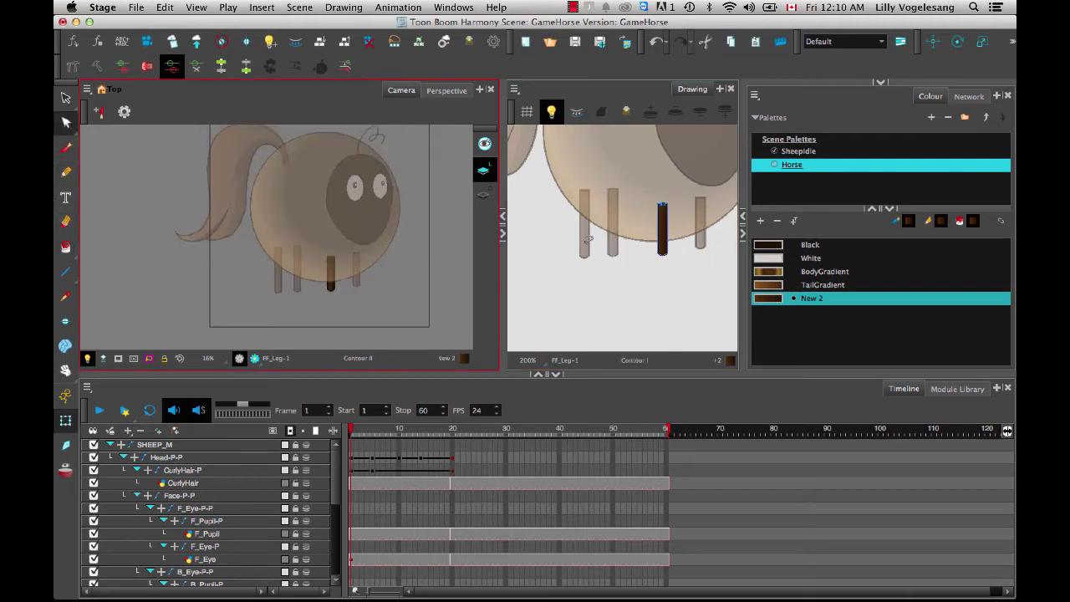
left_click(631, 271)
key("shift+Down")
Select the FB_Leg drawing and its lower end points to lengthen the last leg
left_click(65, 420)
left_click(356, 267)
key("alt+q")
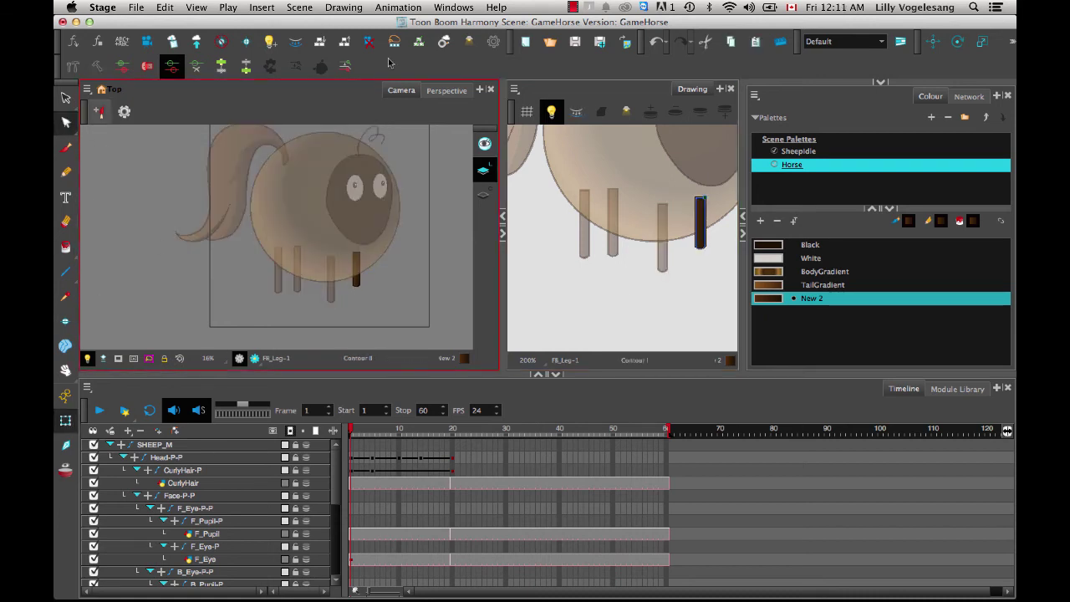
left_click_drag(681, 243, 732, 263)
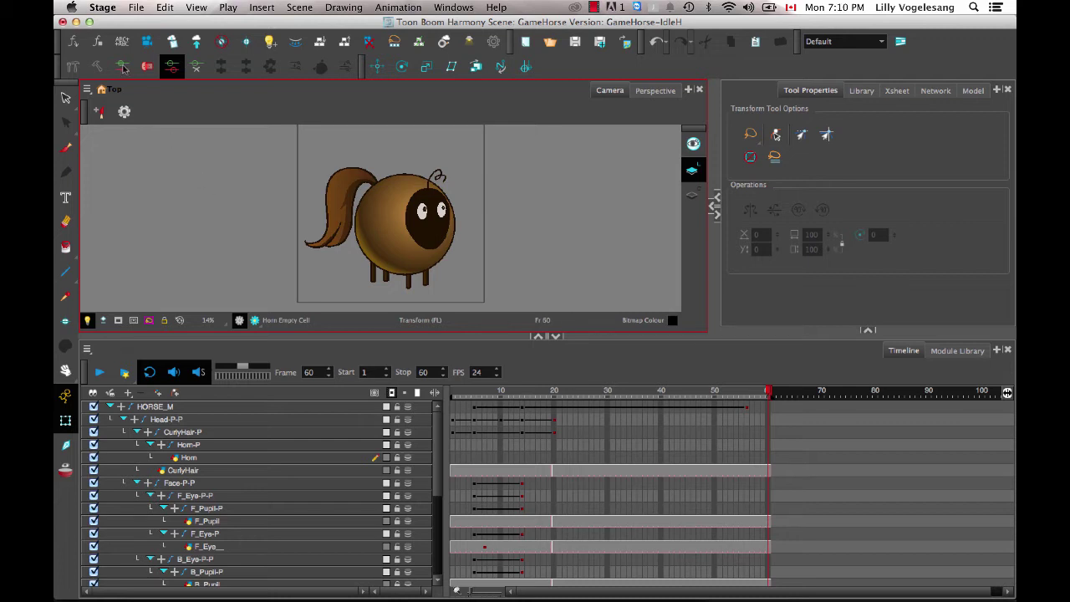
Review the Deformation preferences, especially automatic creation of a new deformer structure for each pose or drawing, and accept the dialog
left_click(103, 8)
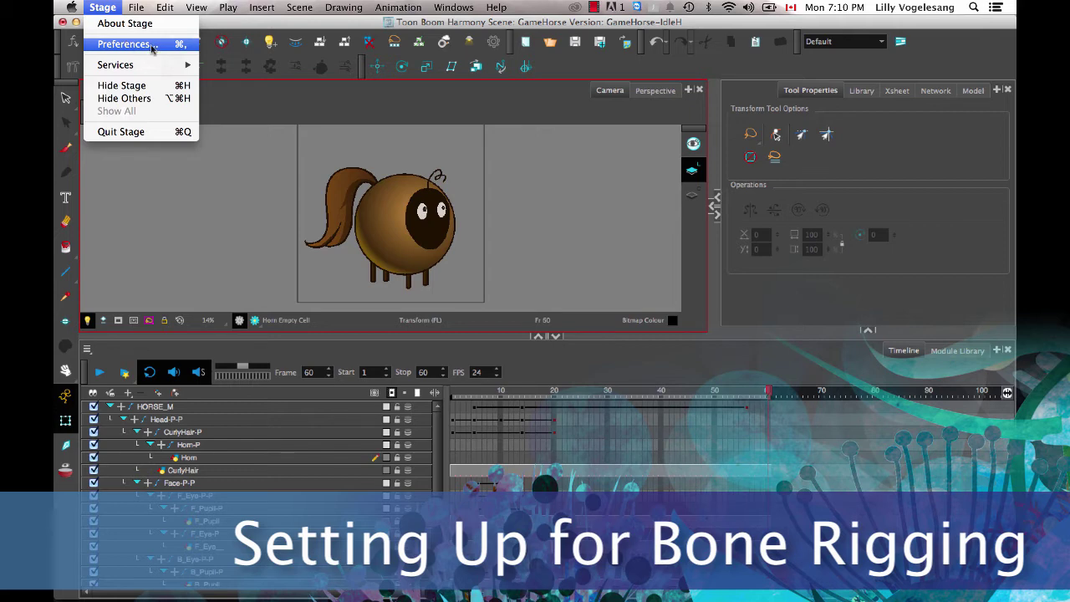
left_click(153, 47)
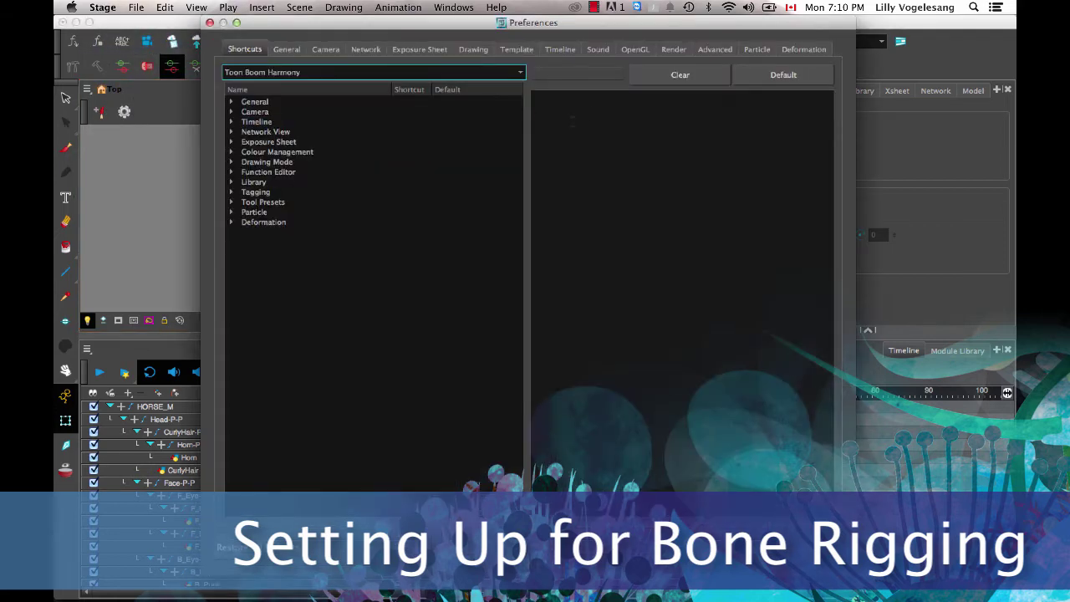
left_click(797, 52)
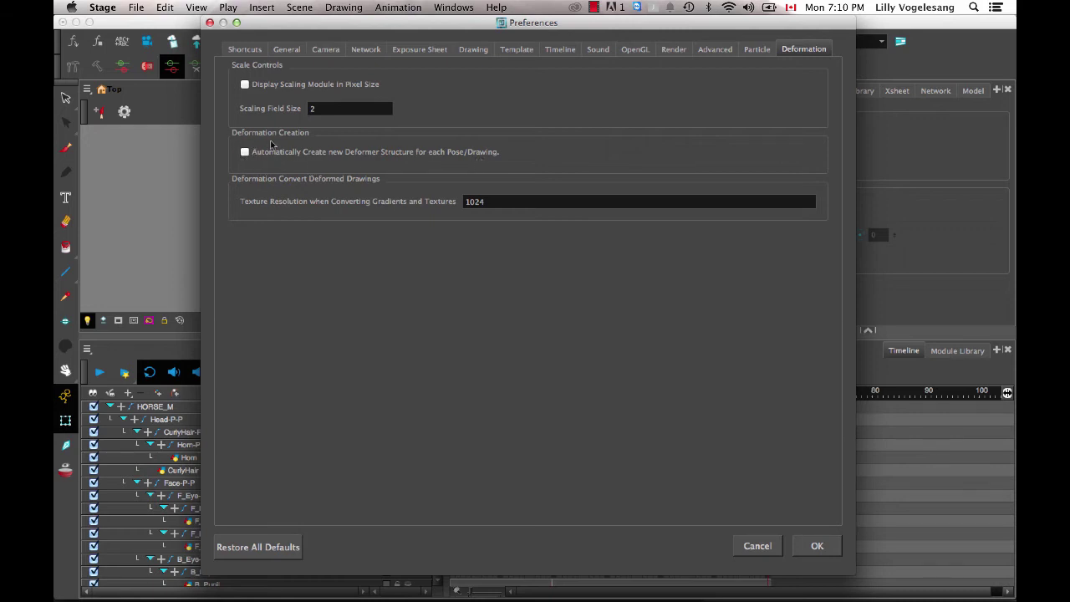
mouse_move(249, 156)
left_click(812, 546)
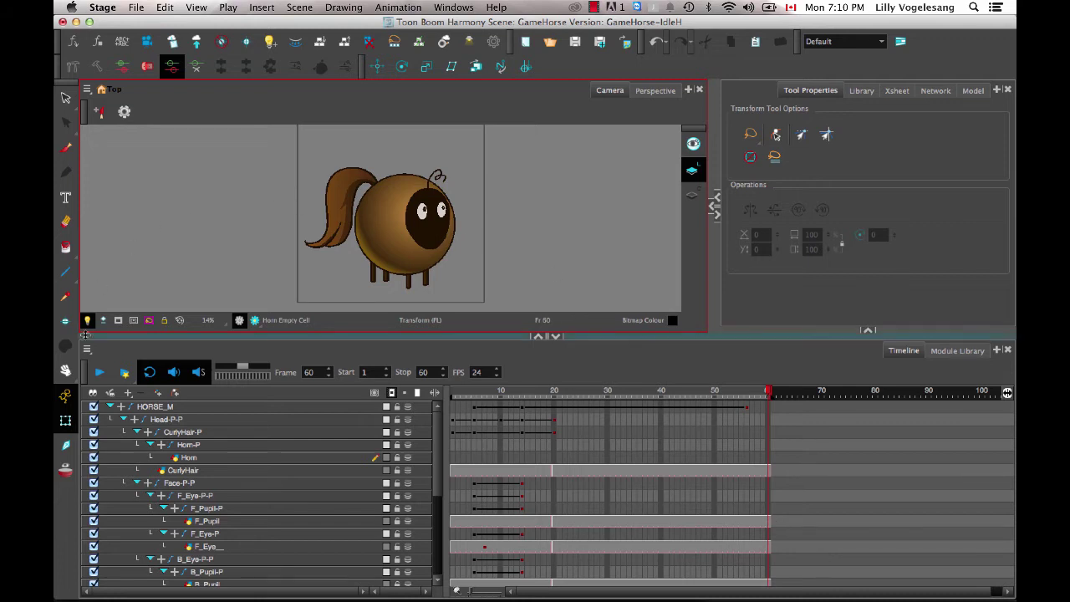
Rig the horse's tail with the Rigging tool in Bone mode, placing a three-bone chain from the tail base to its tip
left_click(347, 202)
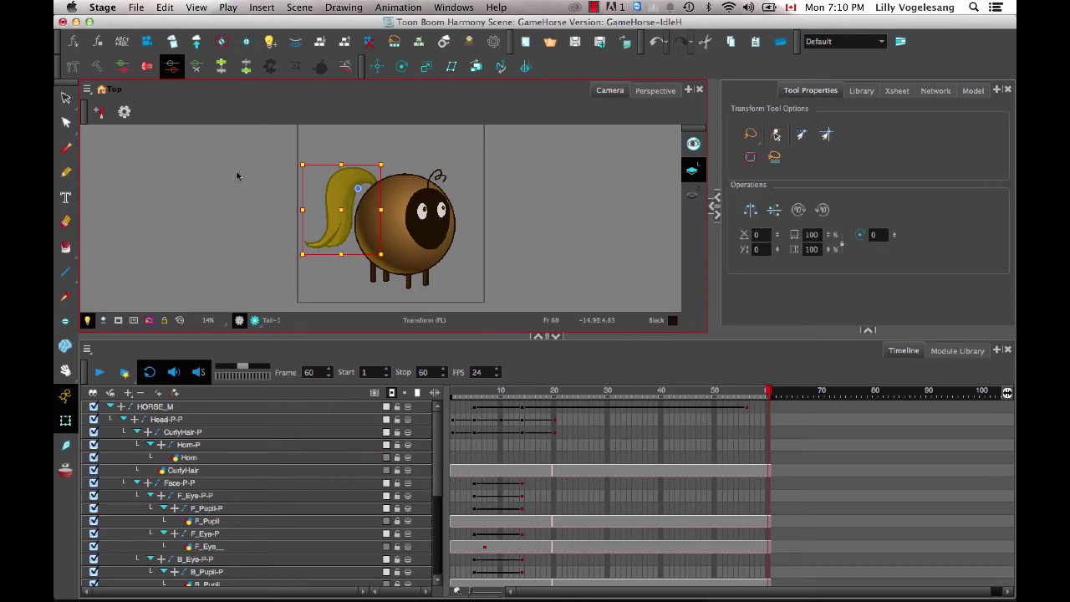
left_click(73, 68)
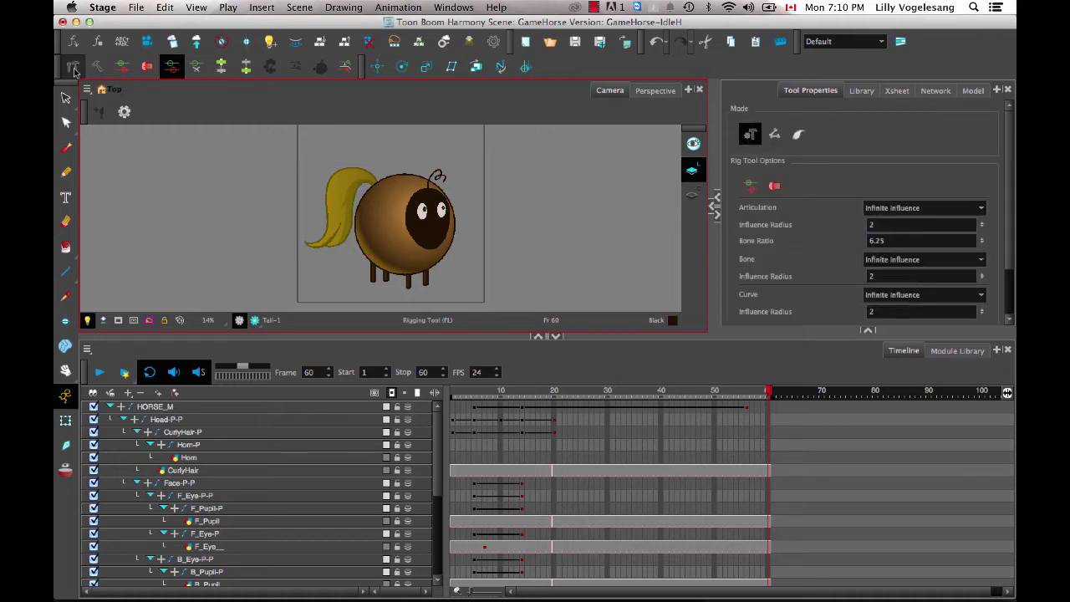
left_click(775, 142)
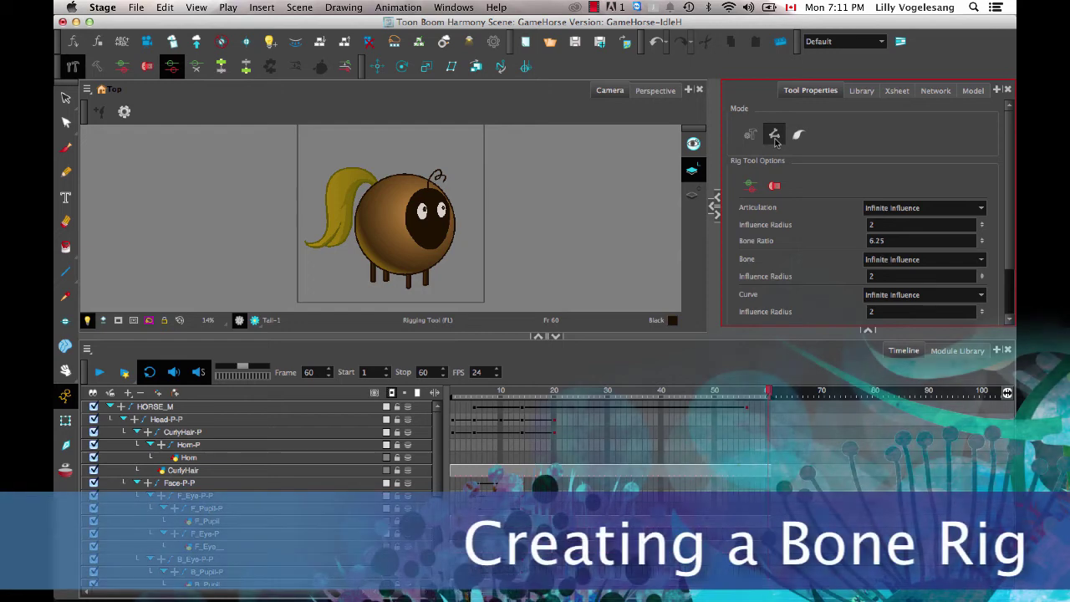
left_click(96, 71)
left_click(376, 193)
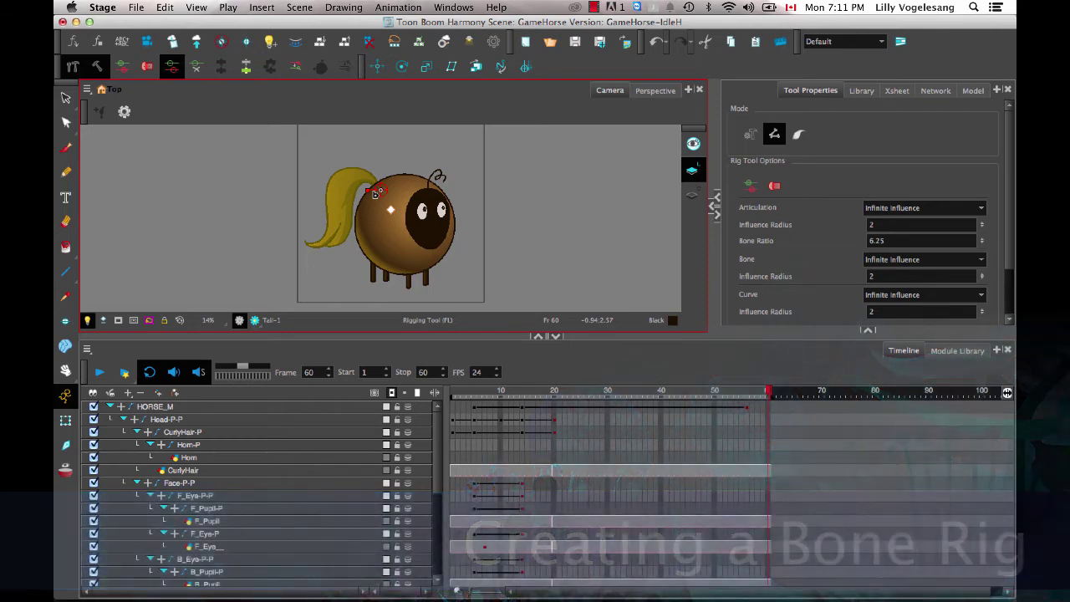
left_click(343, 175)
left_click(335, 235)
left_click(297, 241)
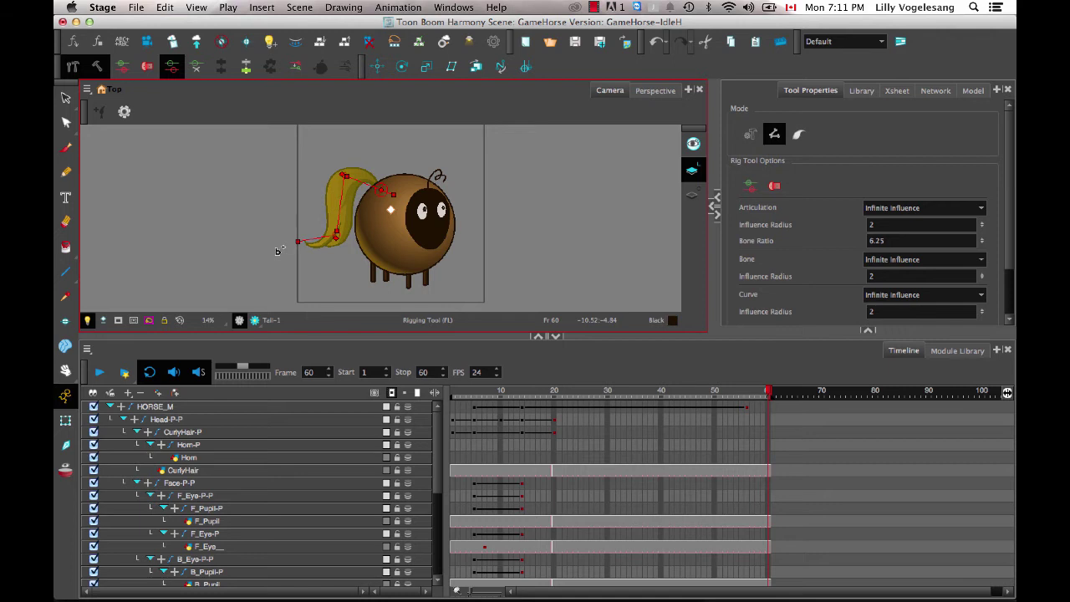
Enlarge the radius of the upper and lower tail joints with the Transform tool so the bone chain curves along the tail
left_click(65, 420)
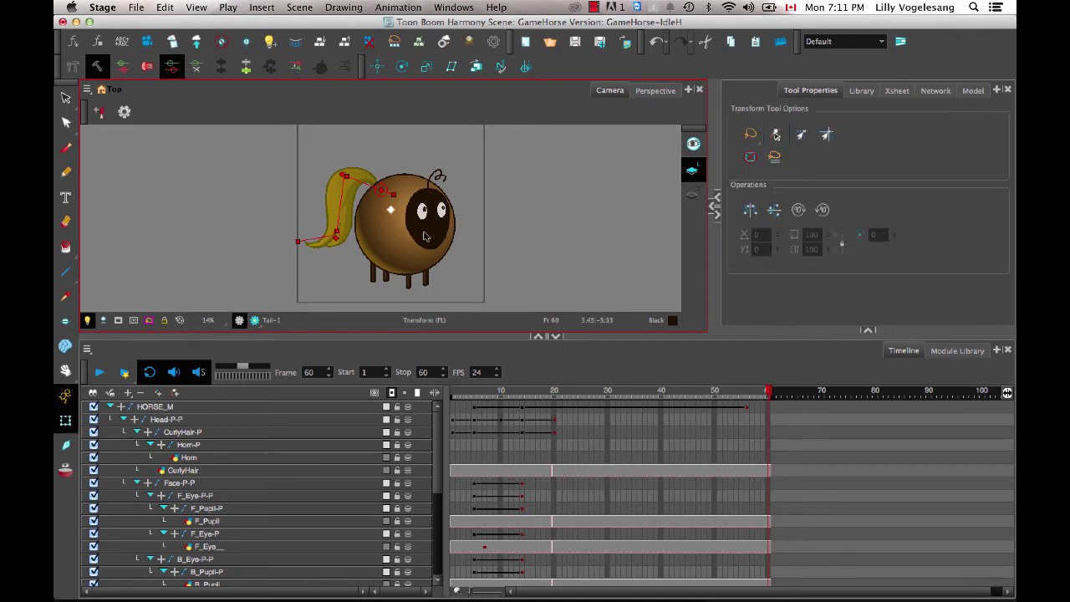
left_click_drag(427, 336, 425, 465)
scroll(418, 286, "up", 3)
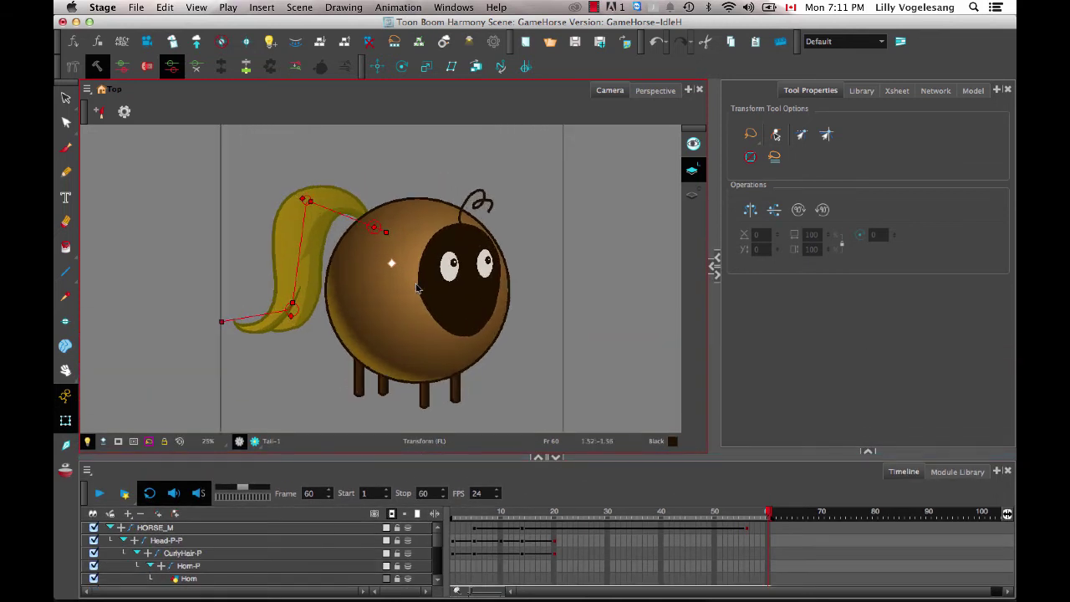
left_click_drag(320, 253, 415, 272)
scroll(415, 271, "up", 1)
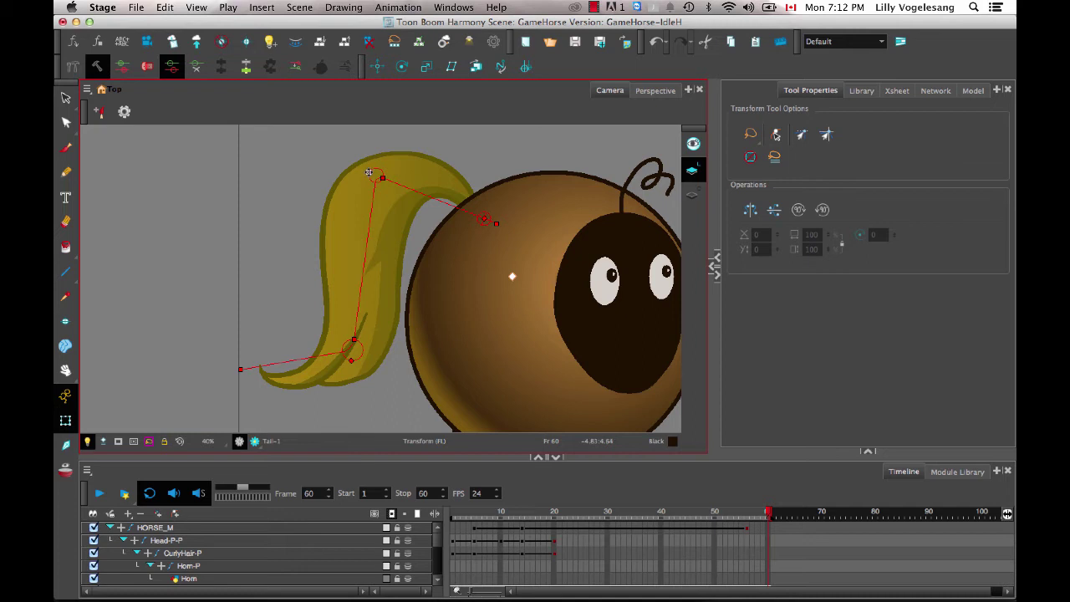
left_click_drag(369, 172, 277, 150)
key("super+z")
left_click_drag(351, 359, 331, 424)
left_click_drag(374, 176, 316, 151)
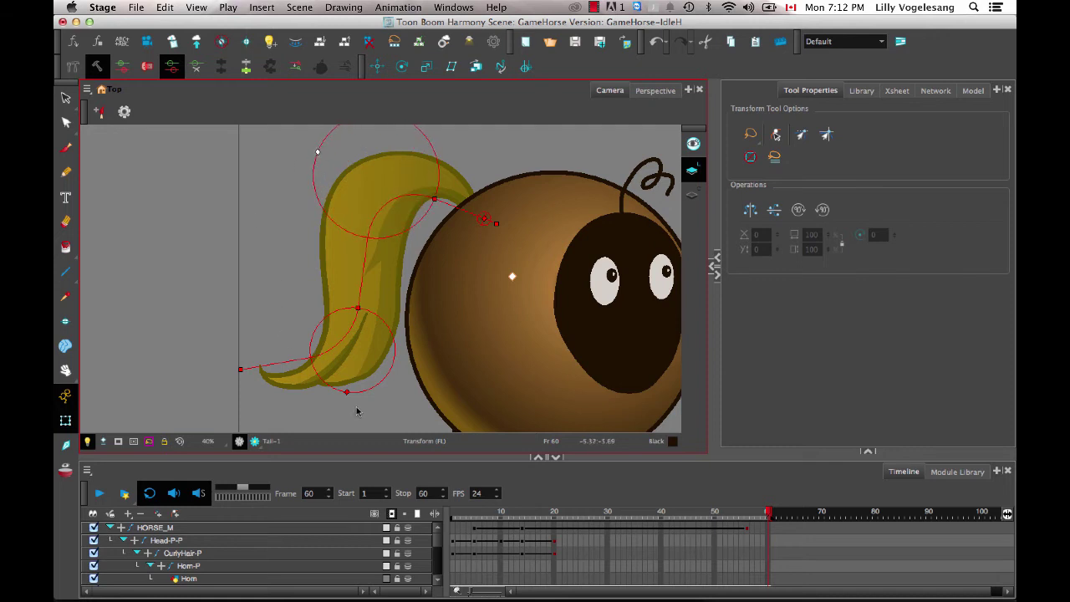
left_click_drag(346, 391, 324, 409)
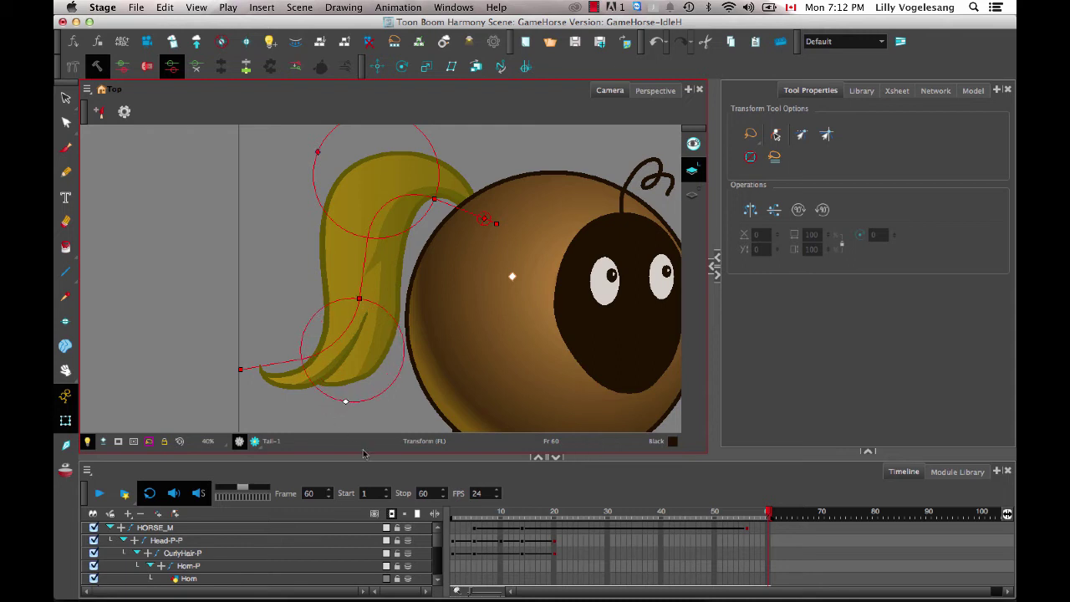
Compare the tail's current deformation with its resting bone setup by switching the rig setup display off and on
left_click_drag(440, 539, 436, 554)
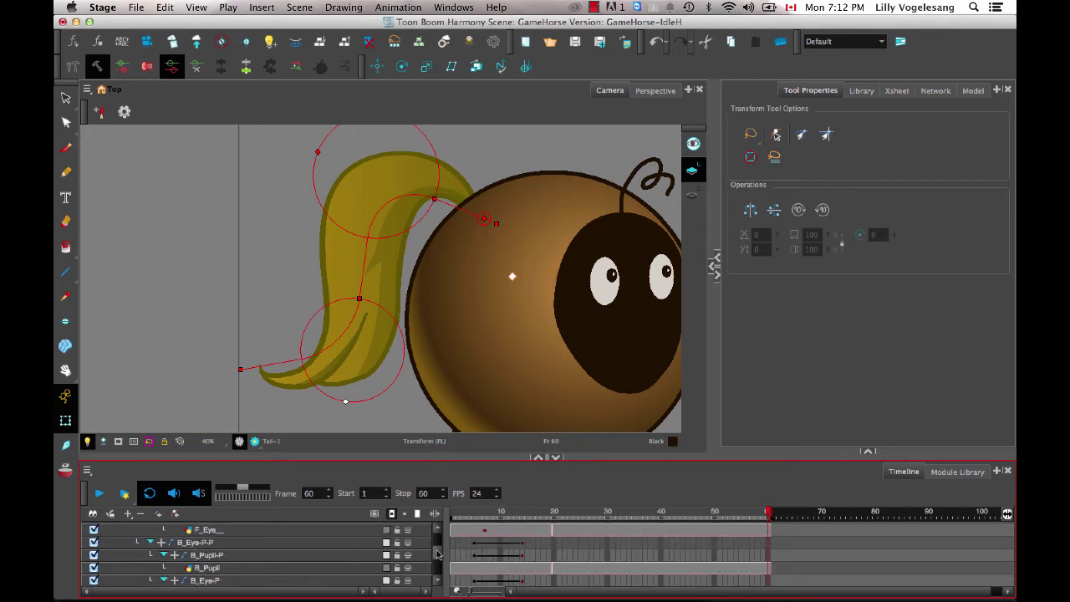
left_click_drag(430, 457, 422, 381)
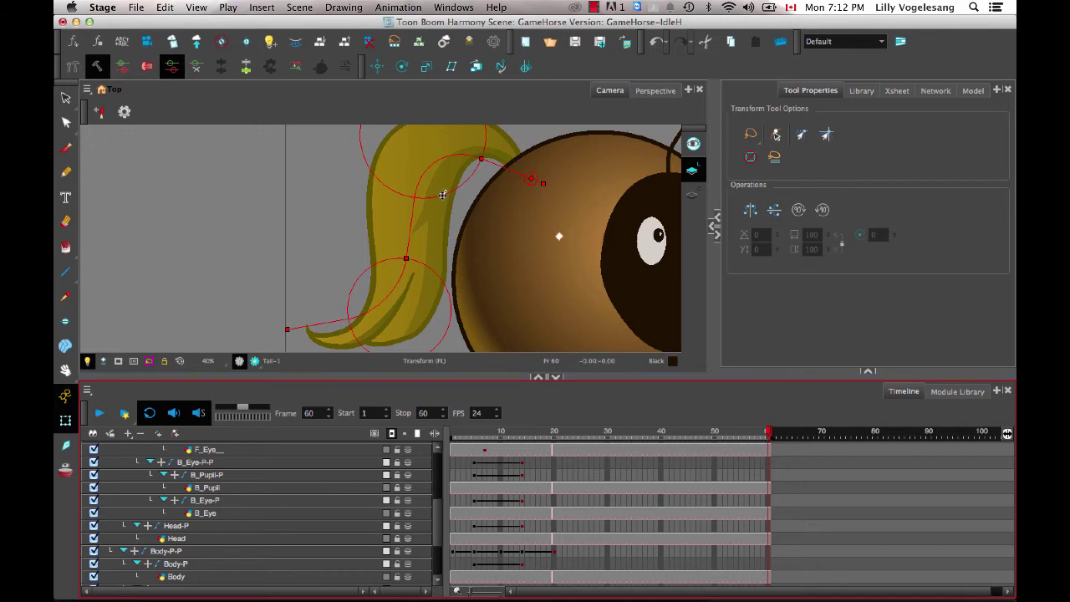
scroll(451, 199, "right", 2)
key("1")
key("1")
key("1")
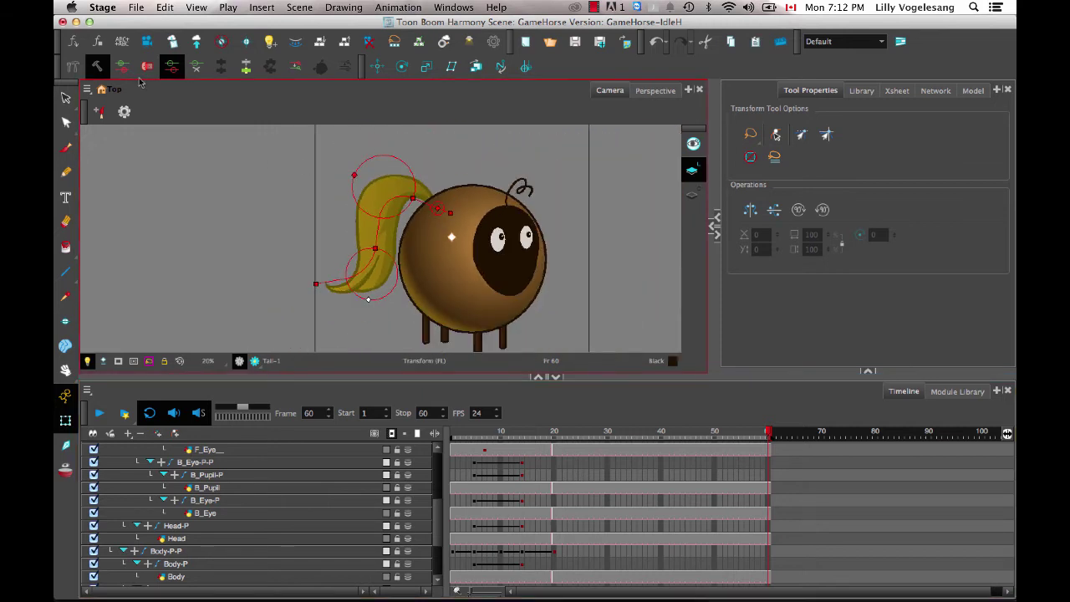
left_click(95, 67)
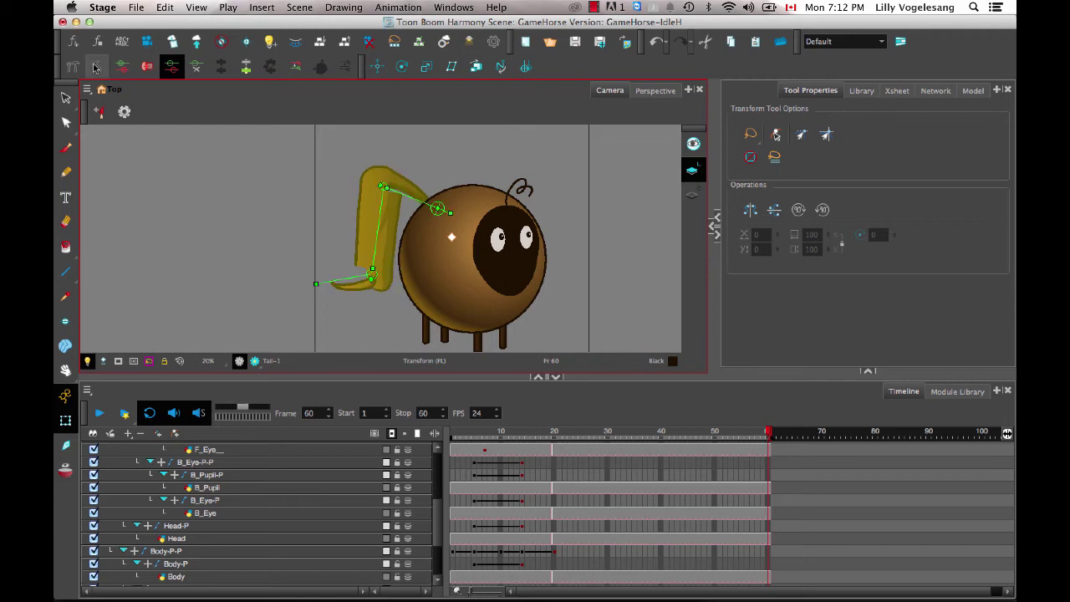
left_click(95, 67)
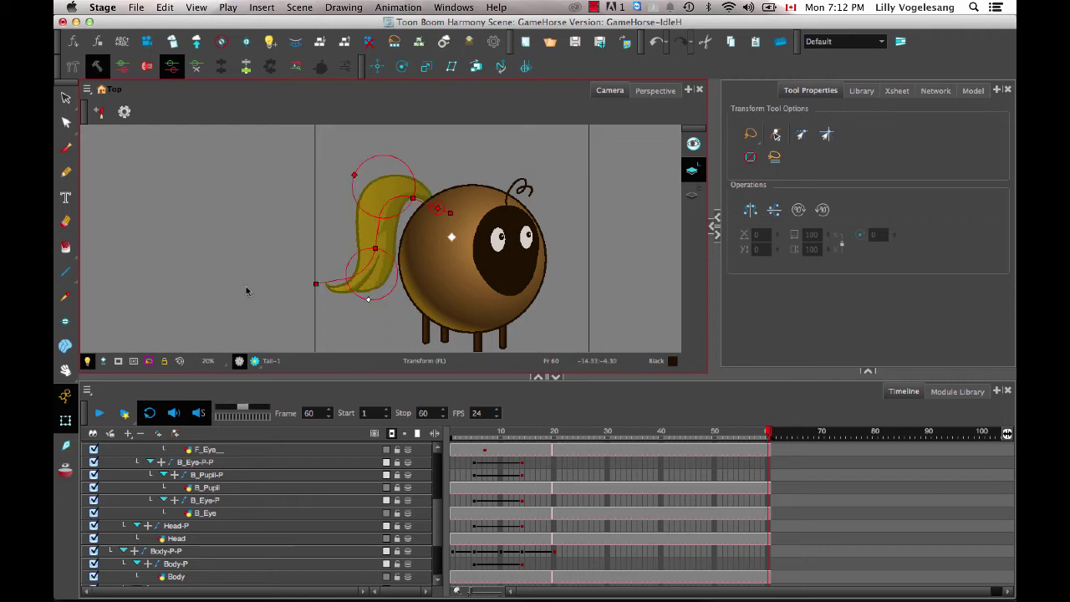
Select the Deformation-Tail group and copy its resting position to the current position, checking the match between setup and deformed tail
scroll(436, 524, "down", 1)
scroll(436, 525, "down", 5)
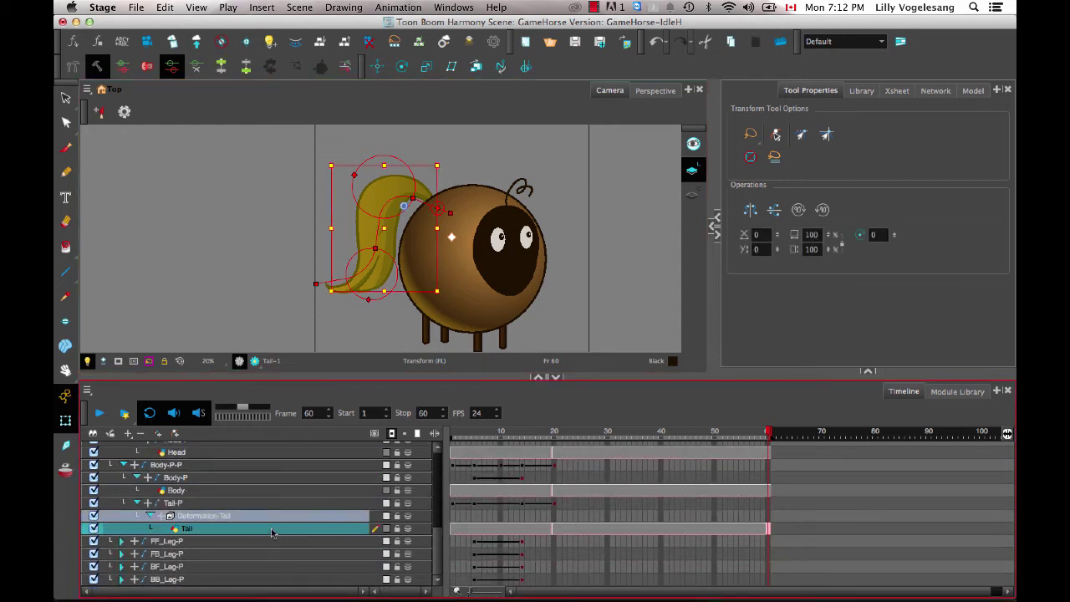
left_click(262, 516)
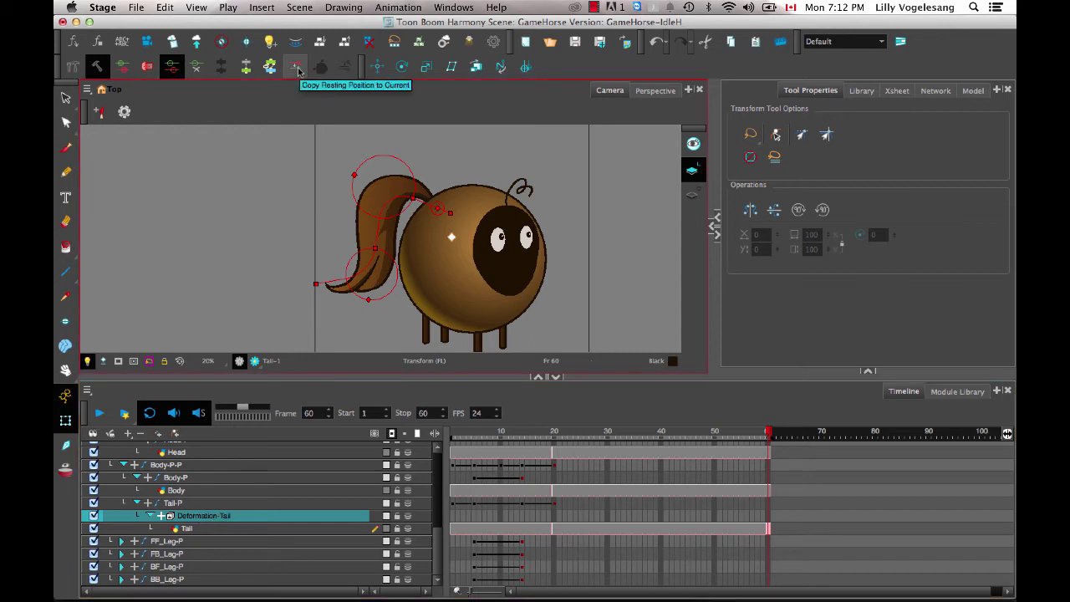
left_click(296, 67)
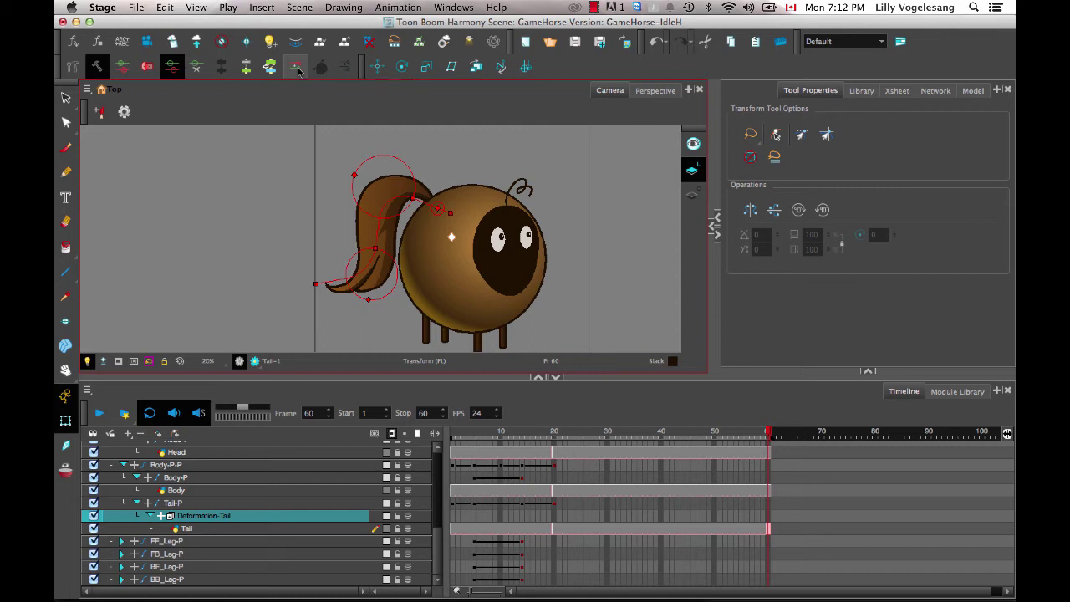
left_click(97, 67)
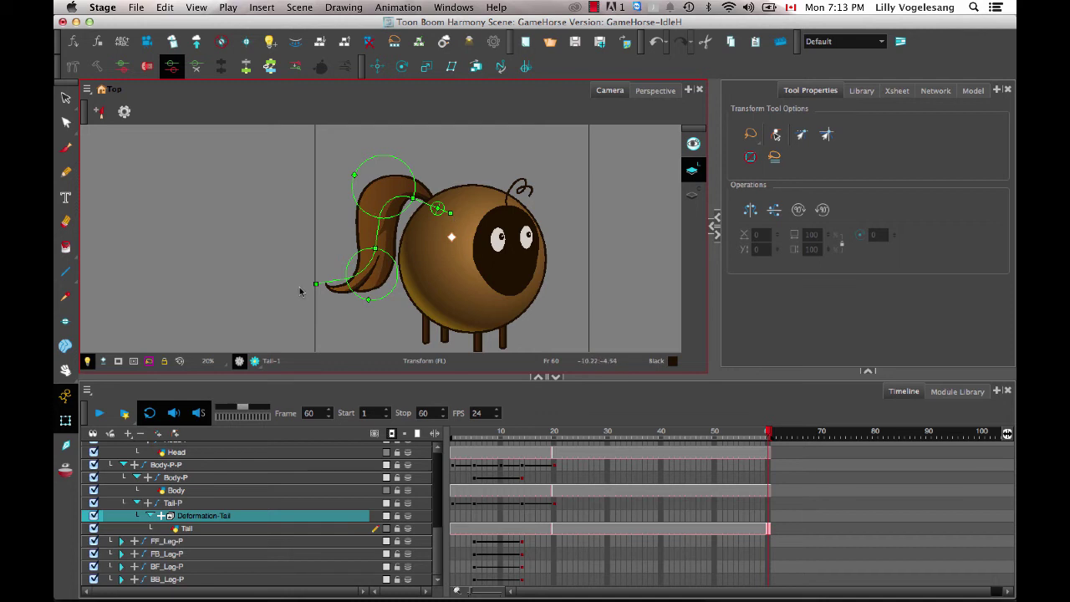
left_click(97, 67)
left_click(96, 67)
Test the rig at frame 1 by swinging the tail's middle bone outward and bending the tip bone upward
left_click_drag(530, 432, 417, 428)
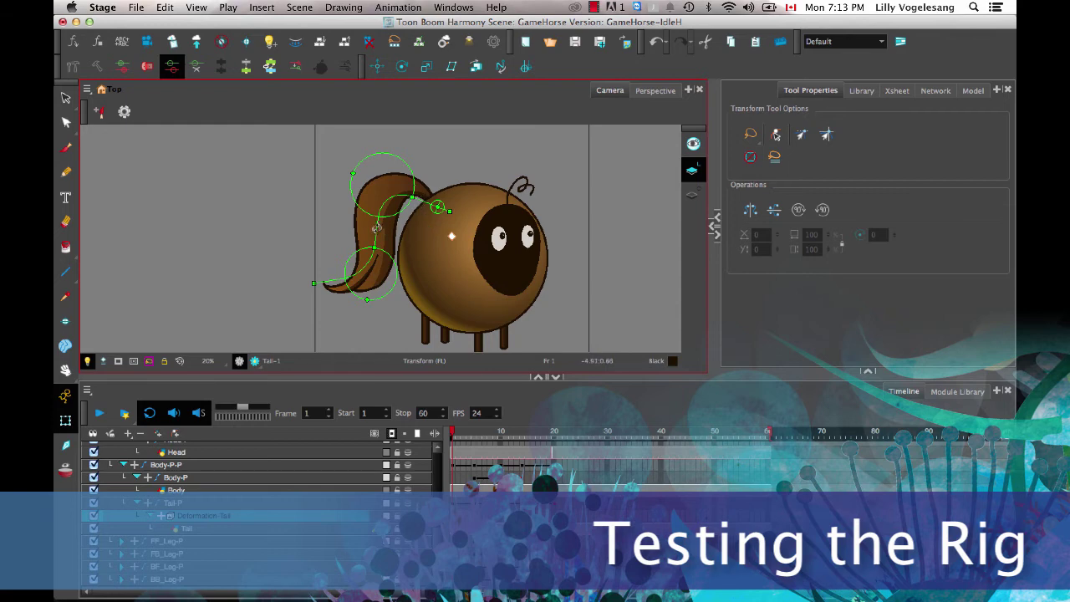
mouse_move(377, 229)
left_mouse_down()
mouse_move(337, 208)
mouse_move(385, 234)
mouse_move(377, 236)
left_mouse_up()
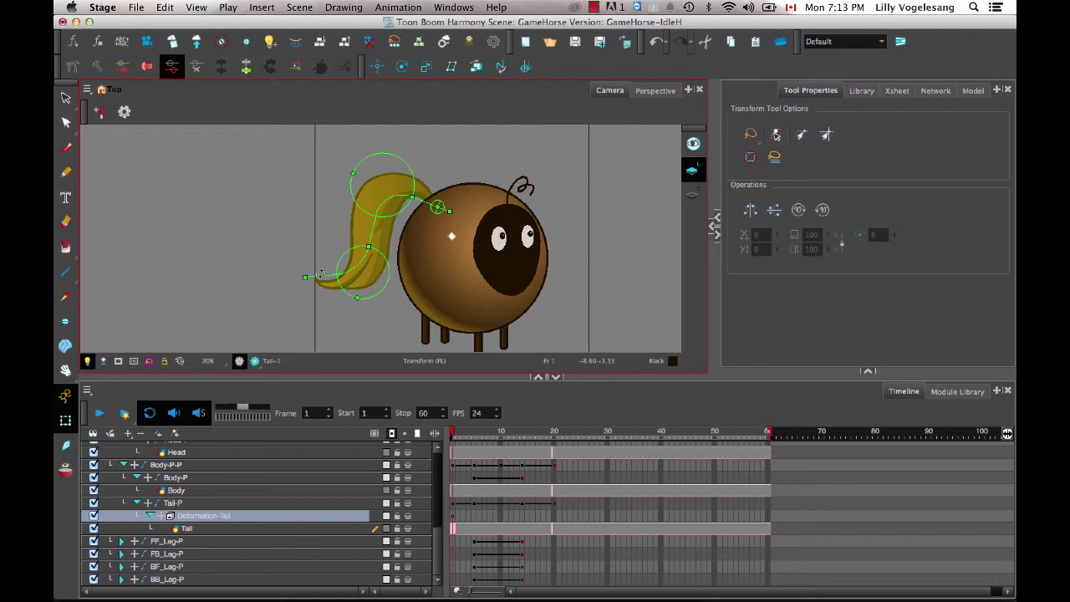
mouse_move(320, 274)
left_mouse_down()
mouse_move(335, 299)
mouse_move(334, 265)
left_mouse_up()
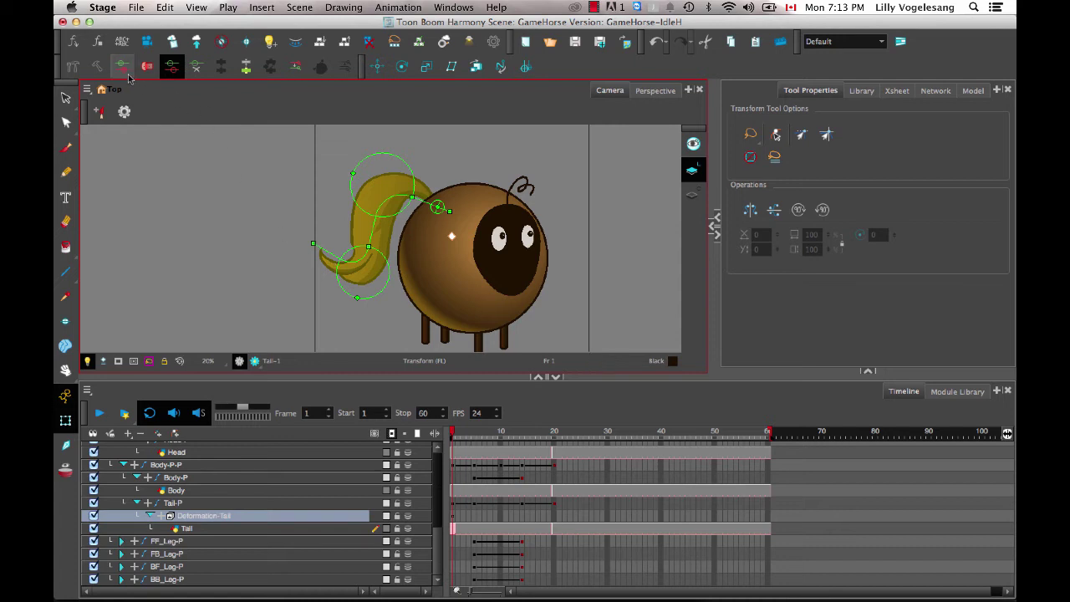
Adjust the tail's resting rig by rotating the first two bones and slightly enlarging the upper joint's radius
left_click(97, 70)
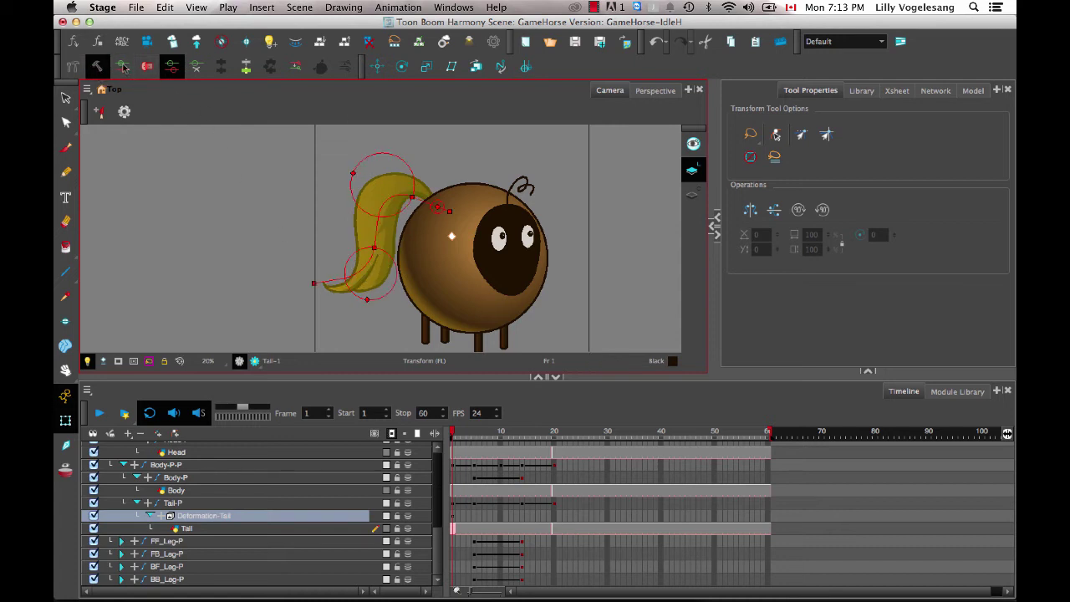
left_click_drag(412, 203, 418, 207)
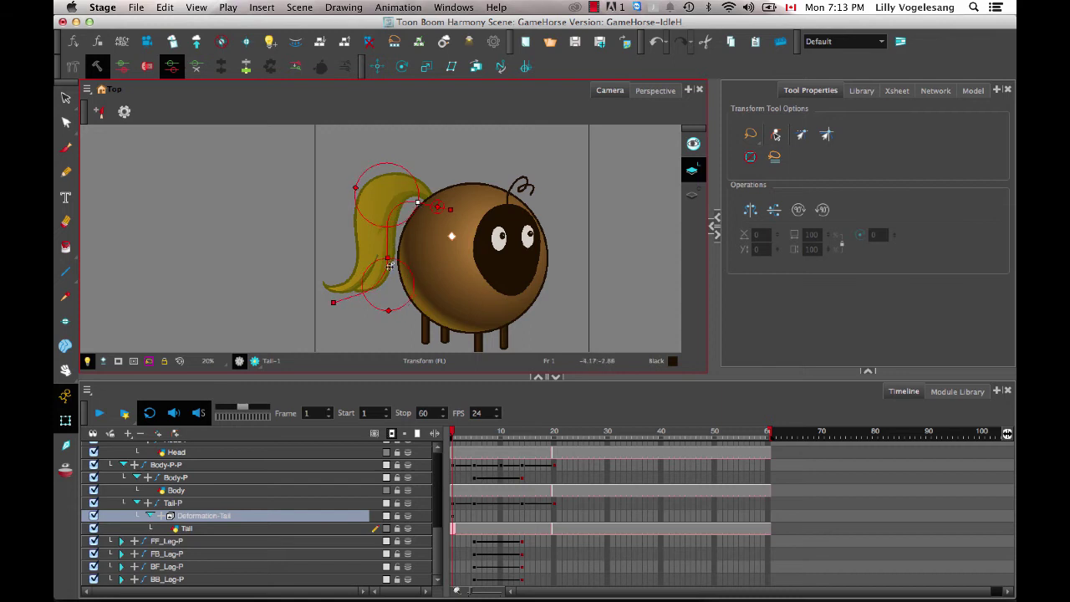
left_click_drag(387, 258, 370, 247)
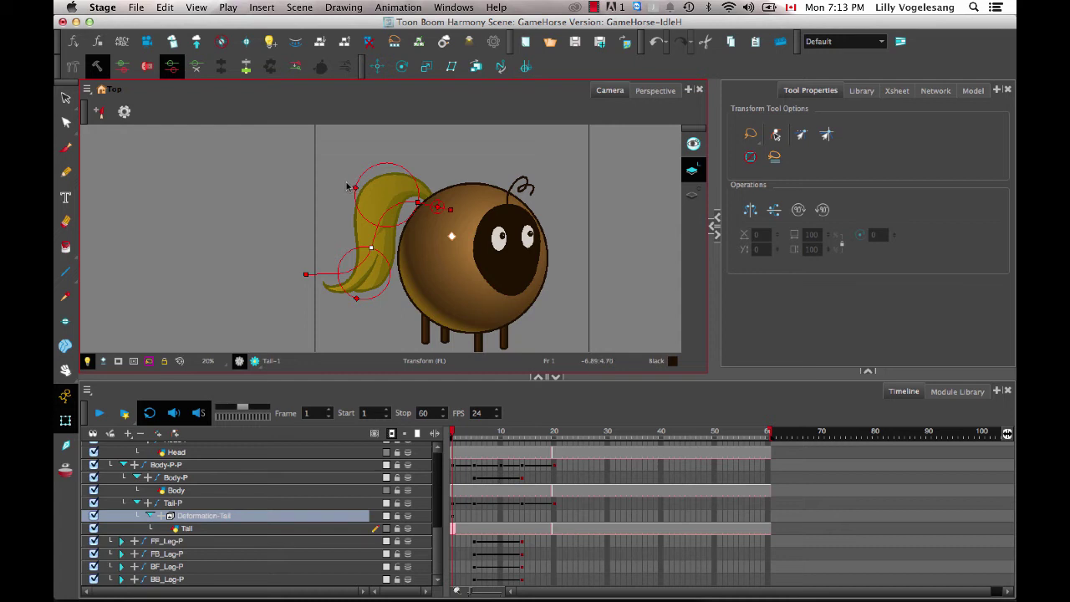
left_click_drag(354, 186, 346, 182)
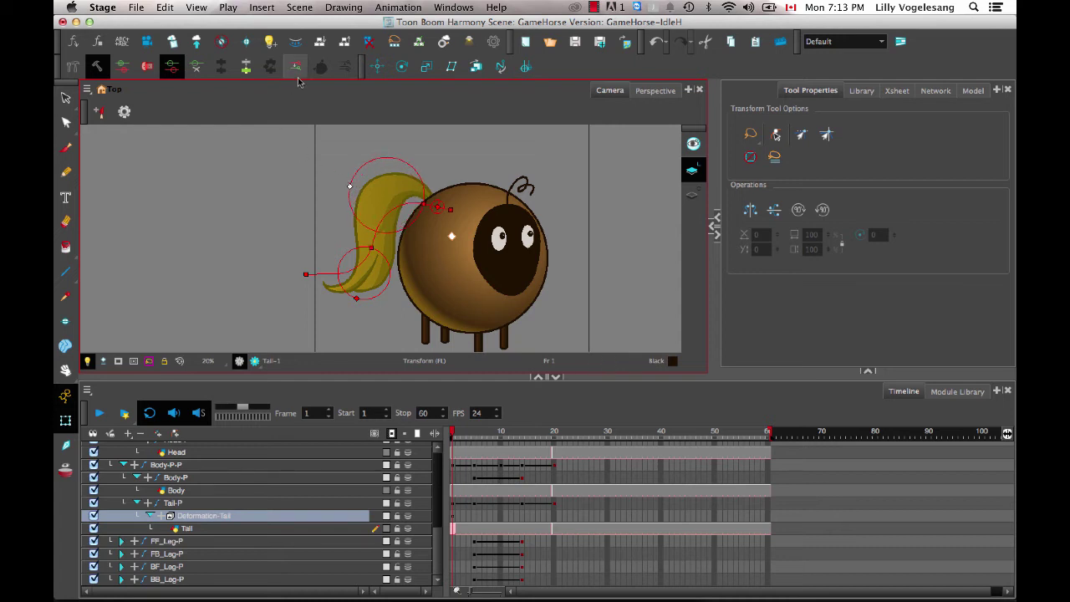
Turn off rig editing for Deformation-Tail and bend the tail's tip bone slightly upward at frame 1
left_click(254, 517)
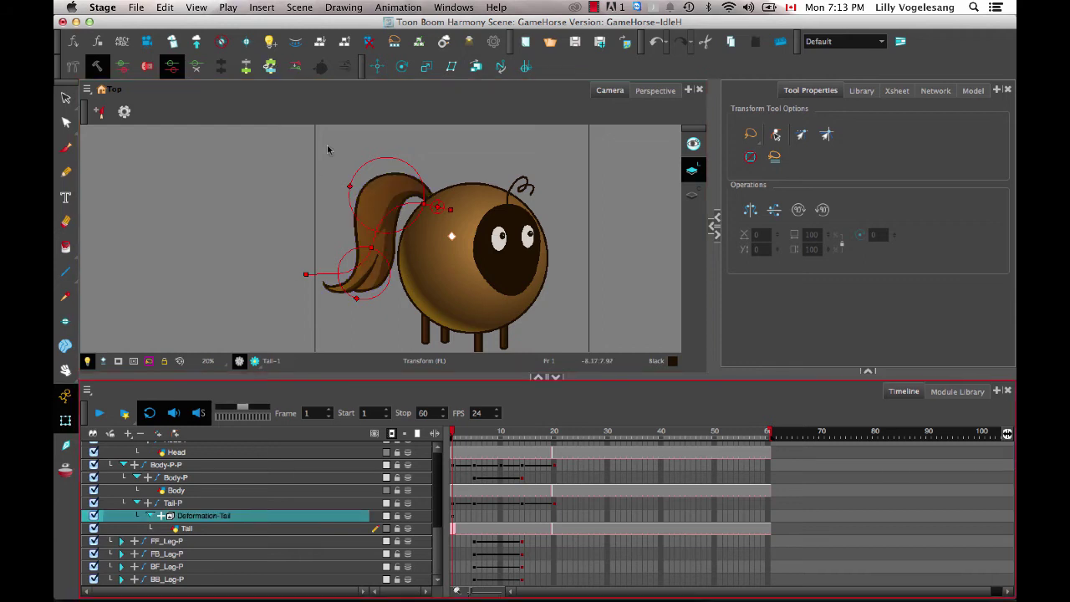
left_click(328, 150)
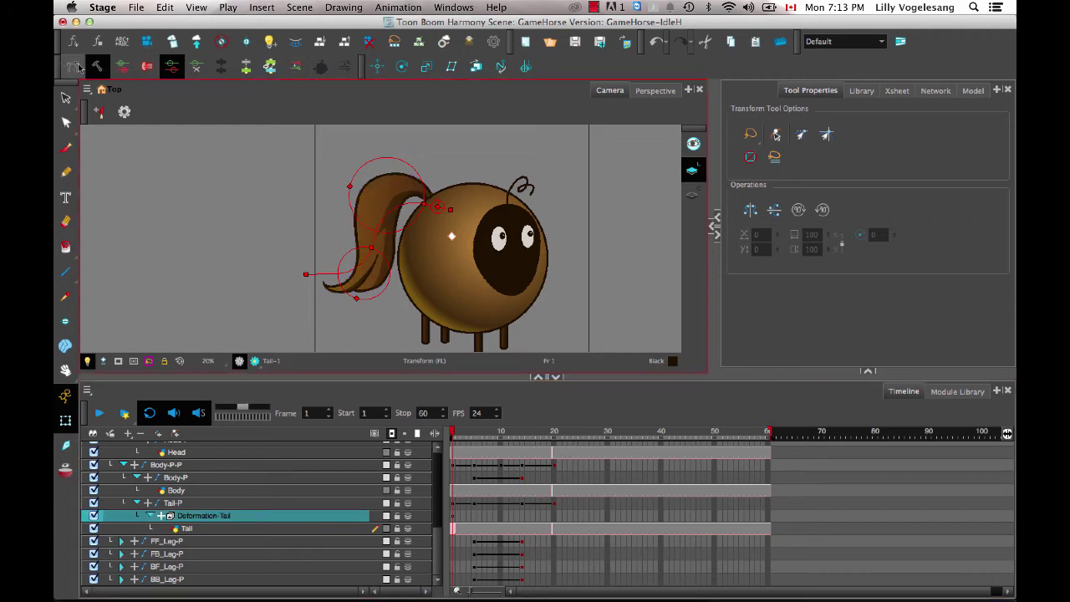
left_click(111, 70)
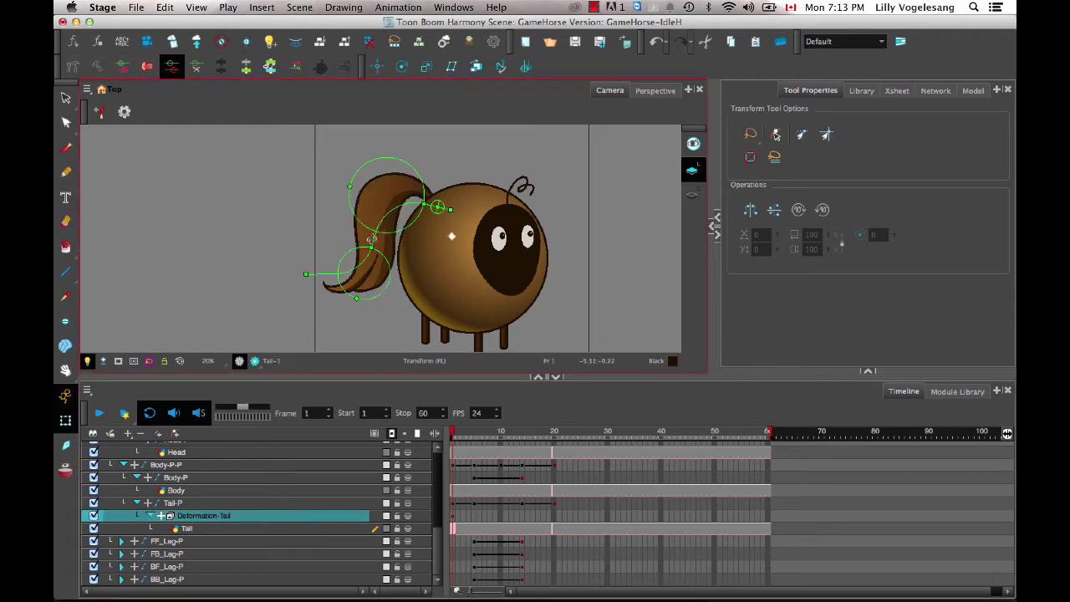
left_click_drag(371, 240, 310, 265)
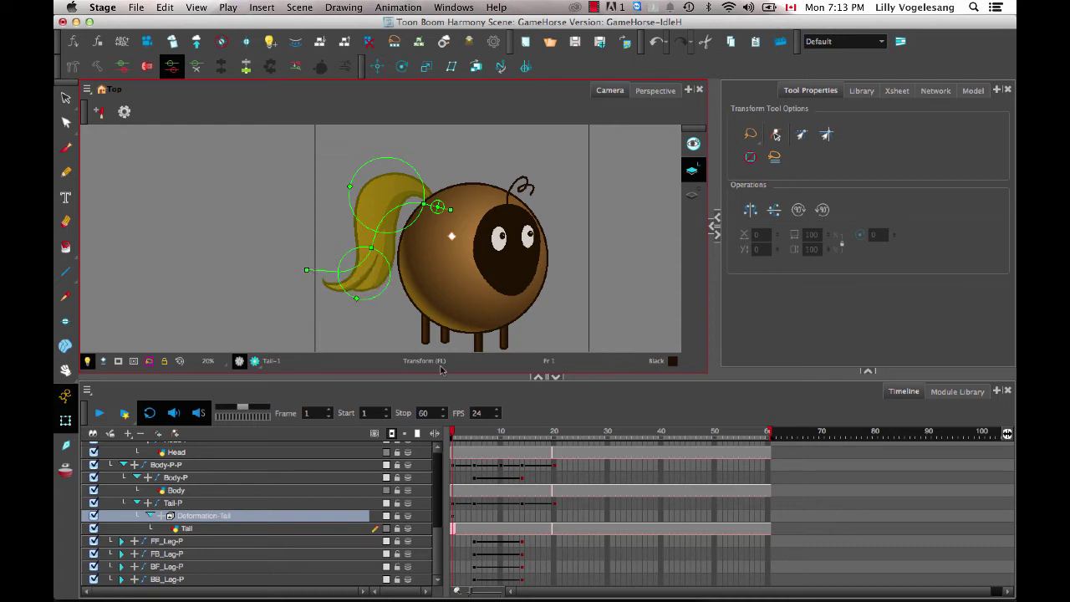
Collapse the hierarchy to the HORSE_M peg, scrub through the existing animation and return to frame 1
left_click(452, 434)
left_click_drag(437, 539, 437, 447)
left_click(110, 448)
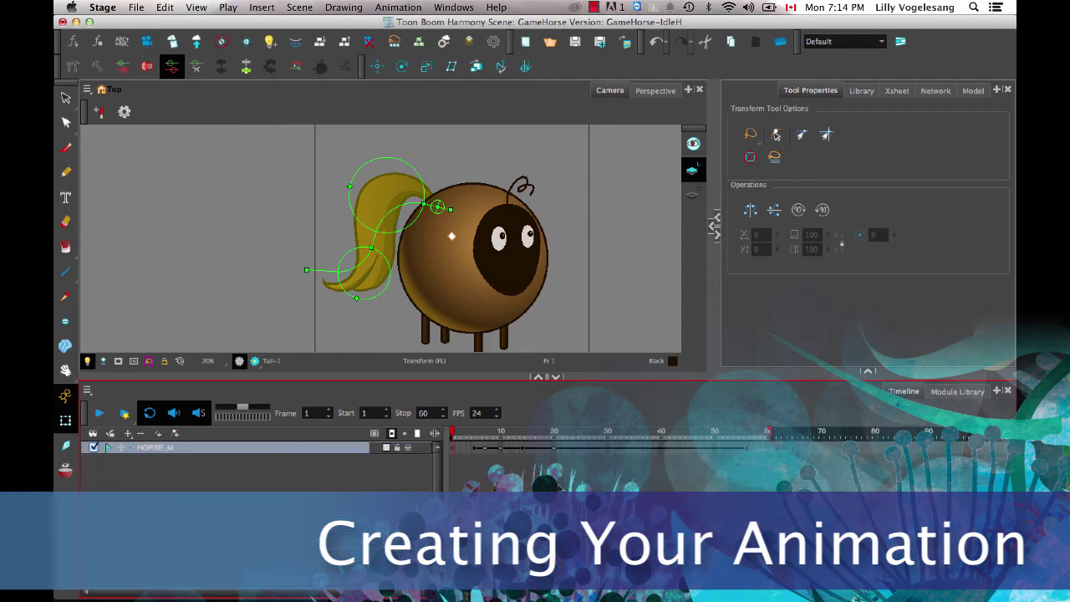
left_click_drag(452, 434, 570, 429)
left_click(490, 427)
left_click_drag(490, 428, 438, 430)
Show the Timeline View tools and add a keyframe to HORSE_M at frame 1
left_click(451, 450)
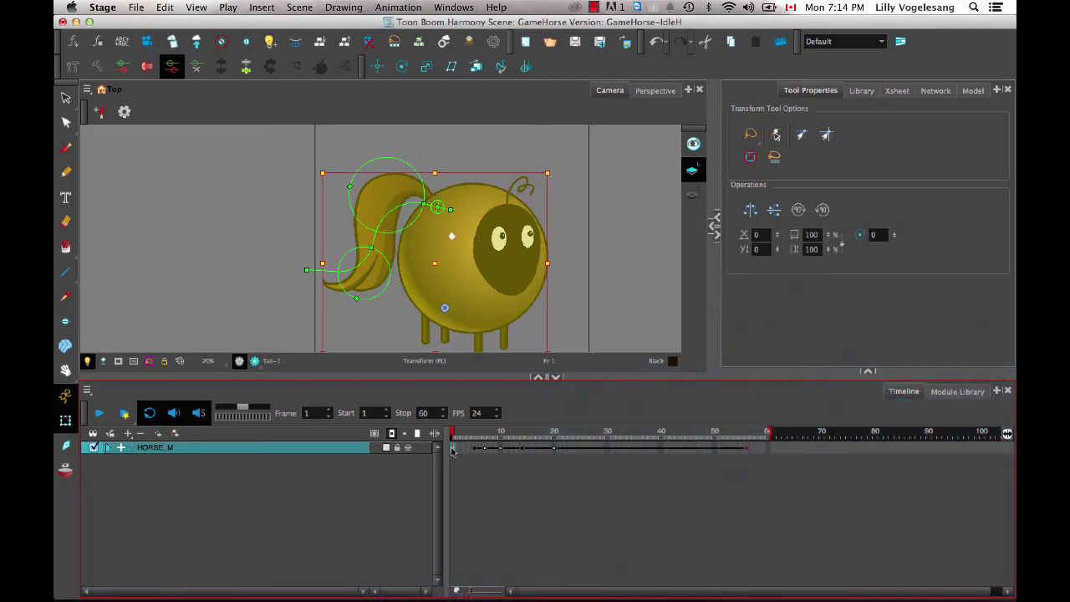
right_click(583, 413)
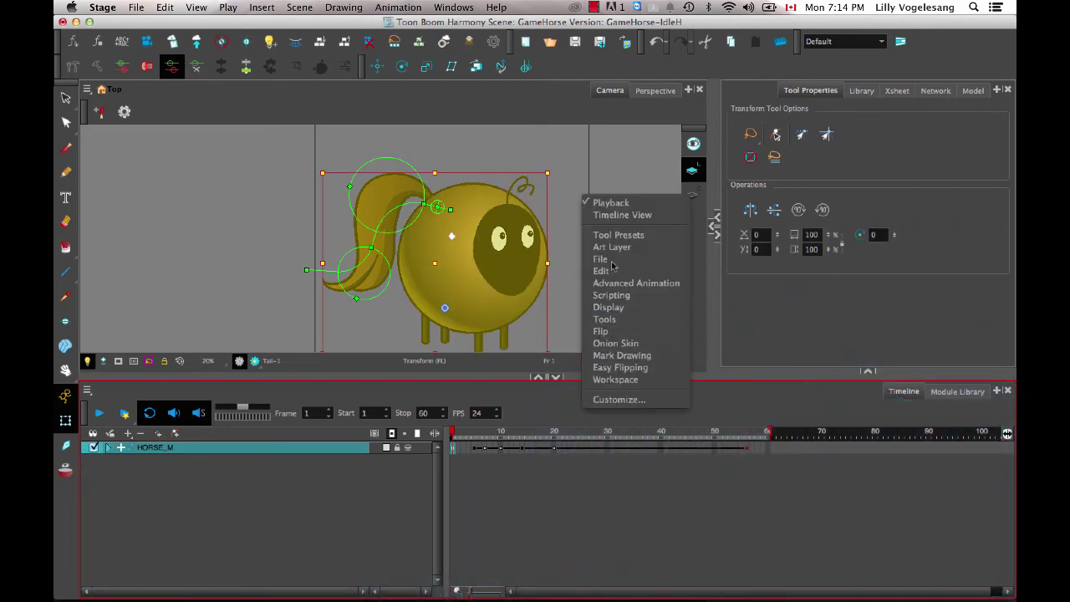
left_click(530, 415)
right_click(530, 416)
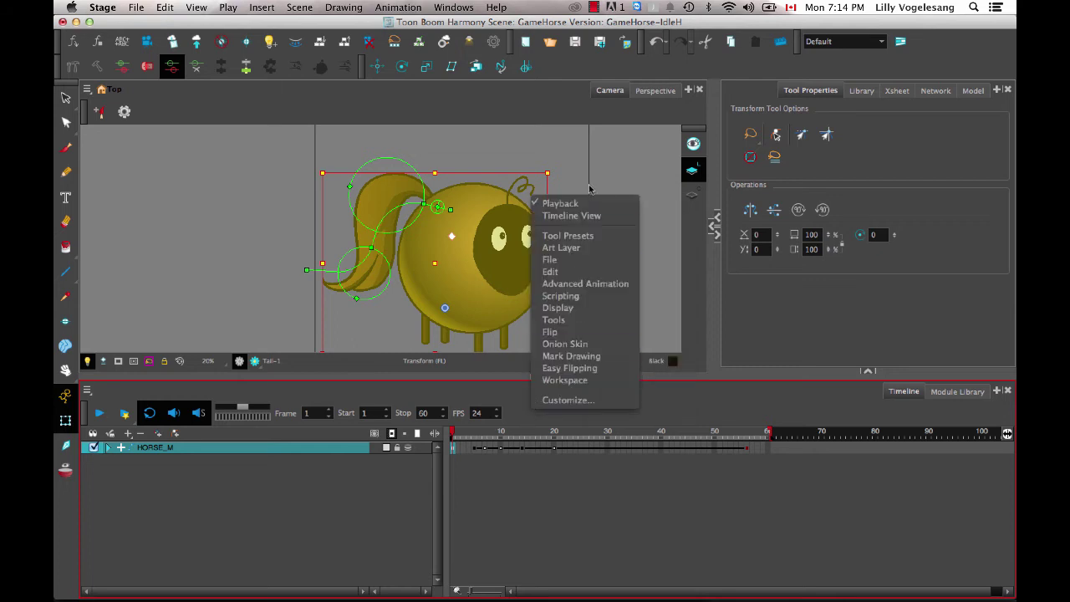
left_click(575, 216)
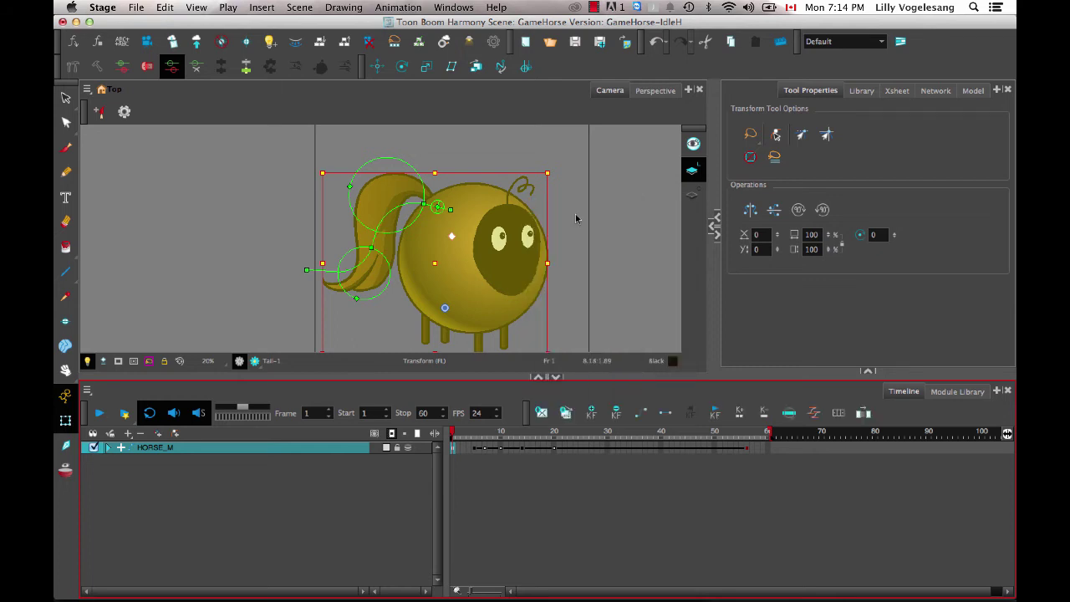
left_click(593, 413)
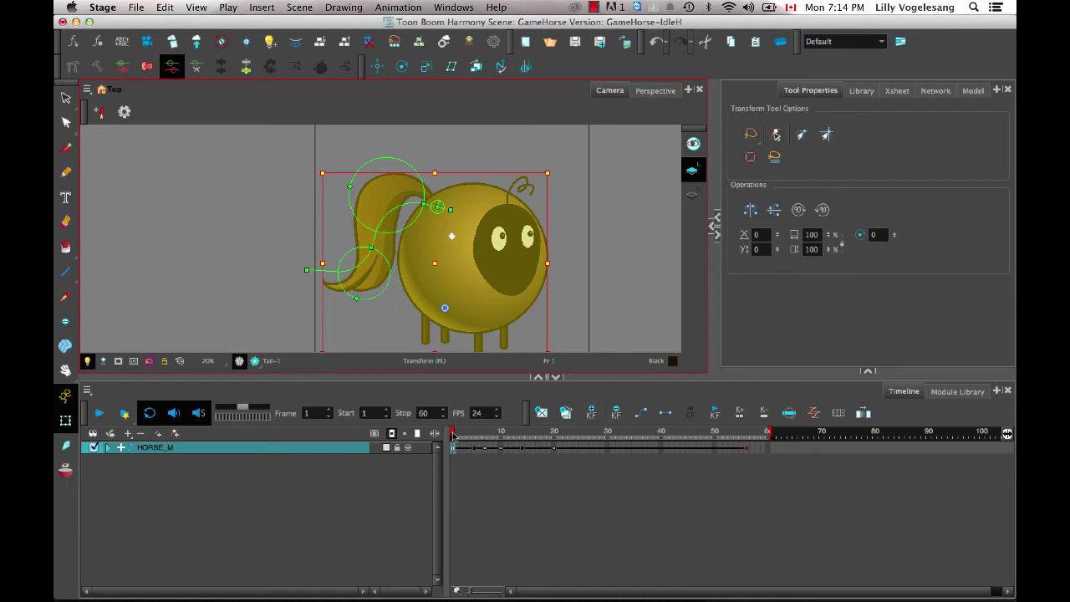
Copy HORSE_M's keyframe at frame 1 and paste it at frame 20
left_click(553, 449)
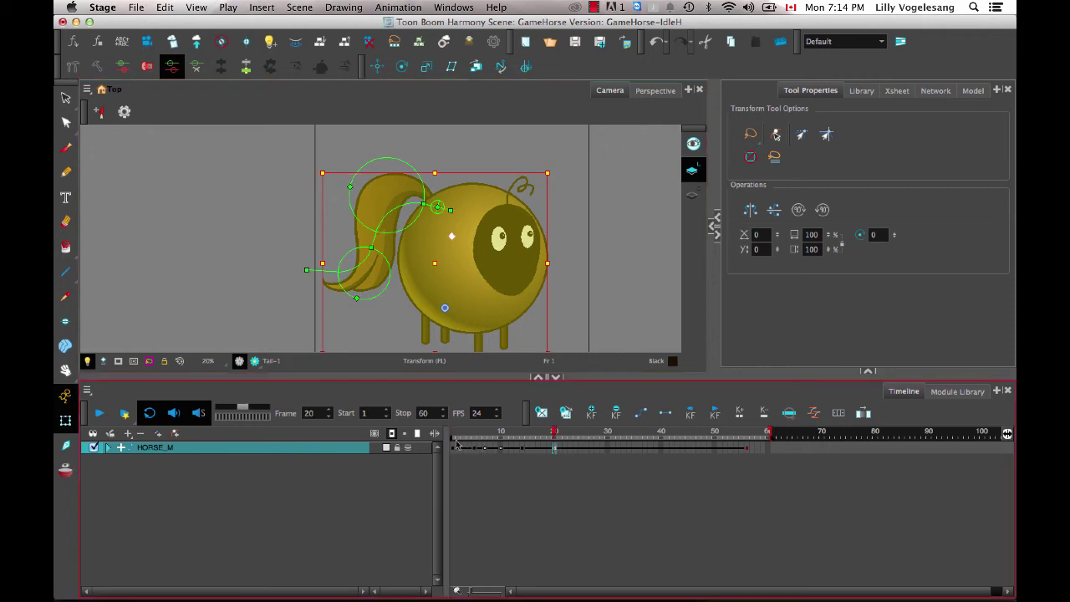
left_click(453, 451)
key("super+c")
left_click(554, 449)
key("ctrl+v")
Pose the tail at frame 5 by swinging its middle bone outward and lifting its tip slightly
left_click(475, 442)
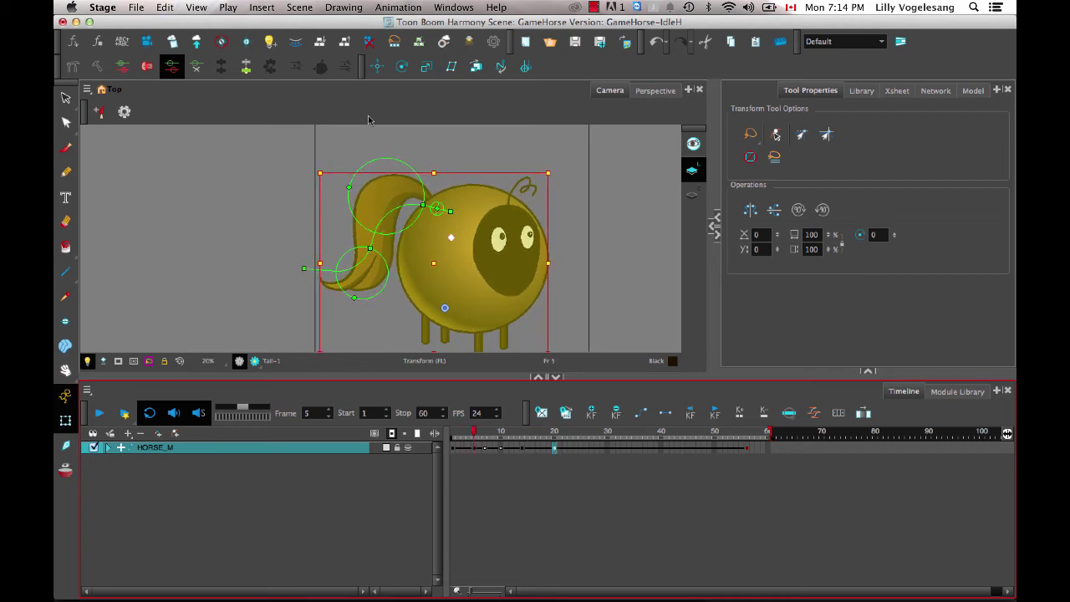
left_click(380, 229)
left_click_drag(370, 239, 366, 234)
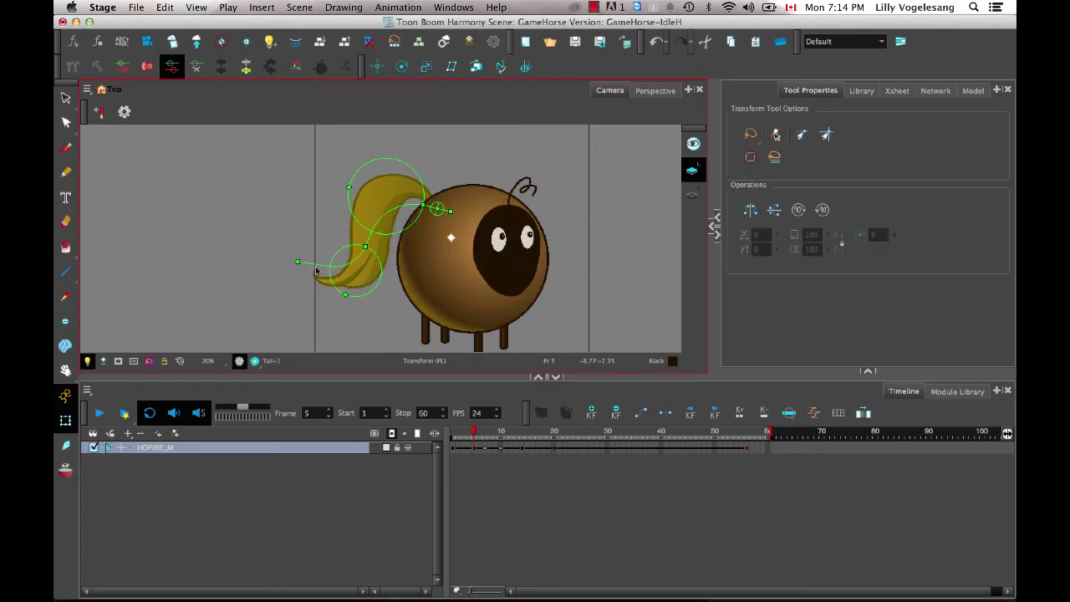
Pose the tail at frame 14 by bending the tip bone downward and swinging the middle bone slightly inward
left_click(457, 435)
left_click_drag(457, 435, 521, 431)
left_click_drag(326, 273, 329, 290)
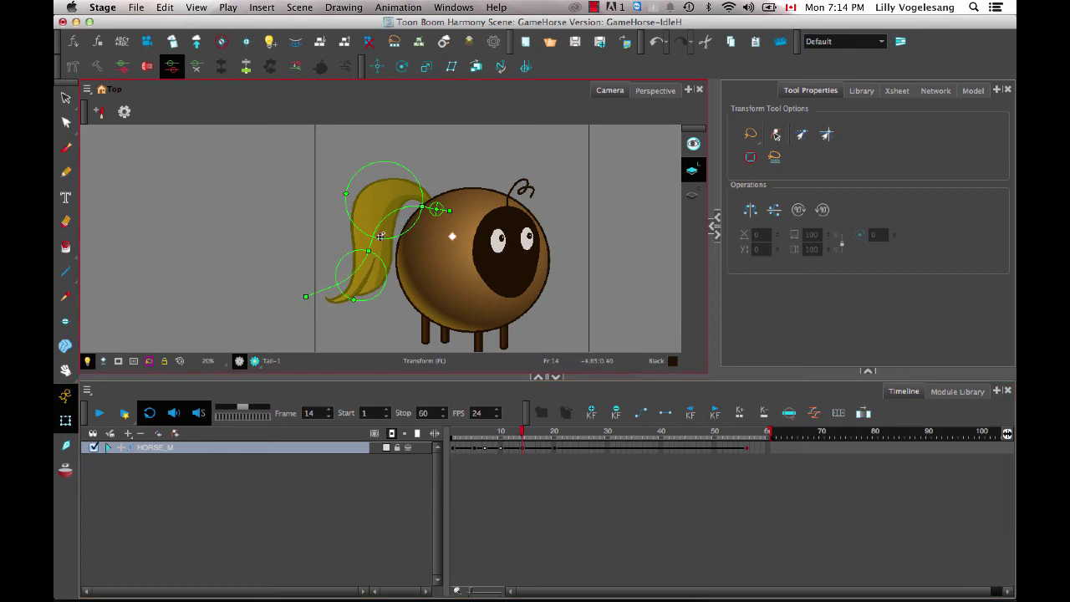
left_click_drag(370, 244, 375, 246)
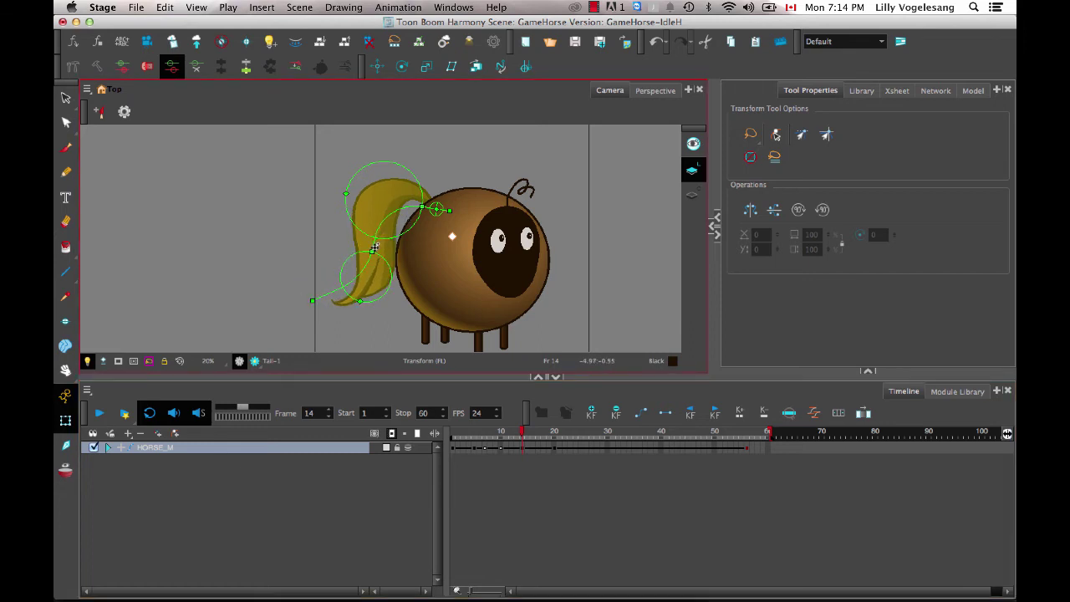
Play back the tail animation from frame 1 and delete HORSE_M's keyframe at frame 56
left_click_drag(525, 433, 418, 438)
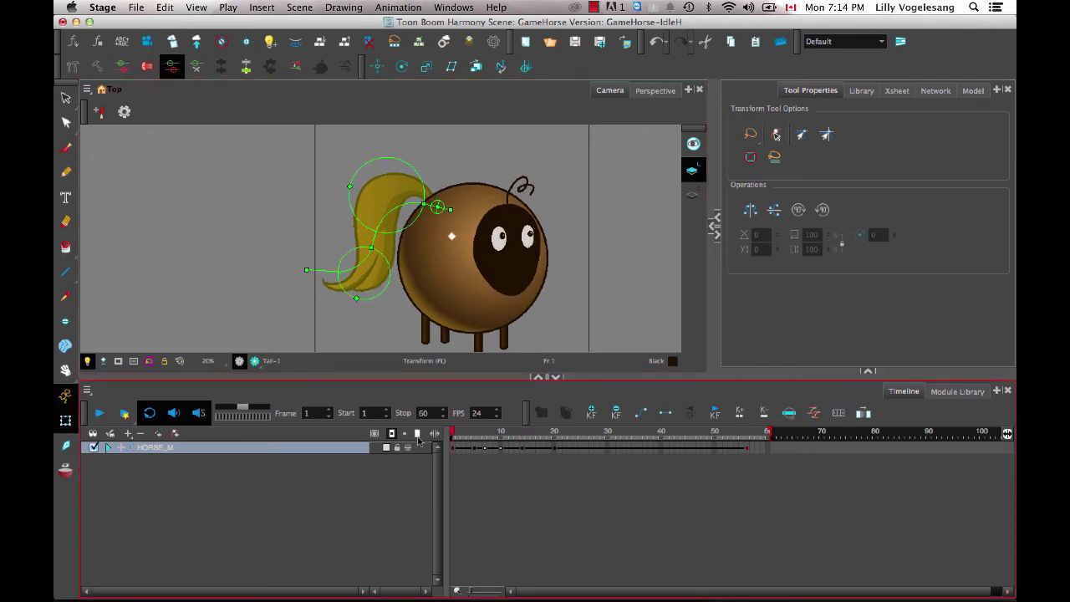
left_click(100, 414)
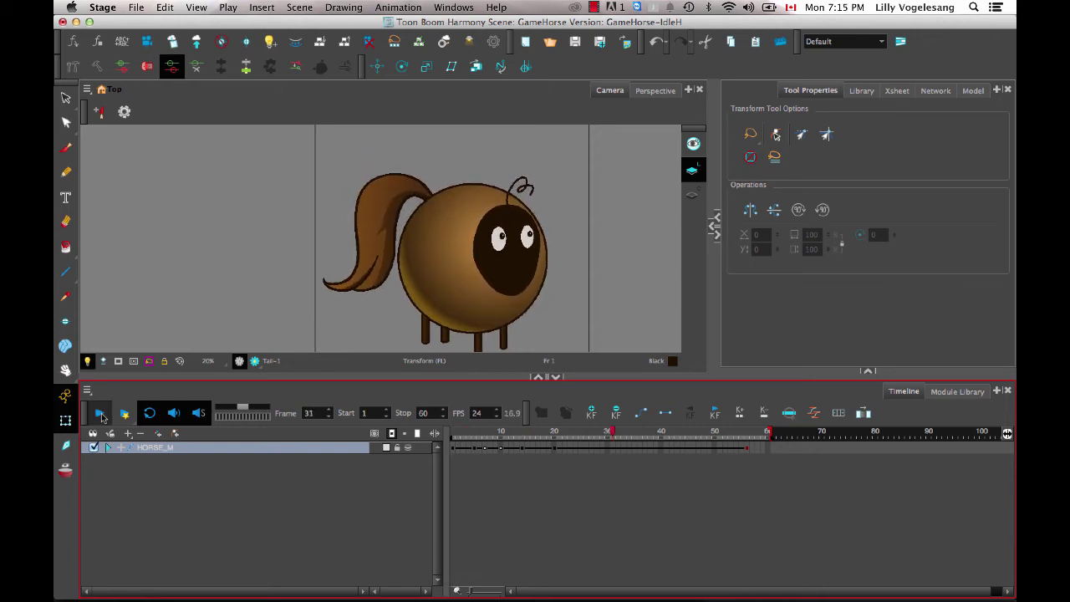
left_click(100, 414)
left_click(748, 449)
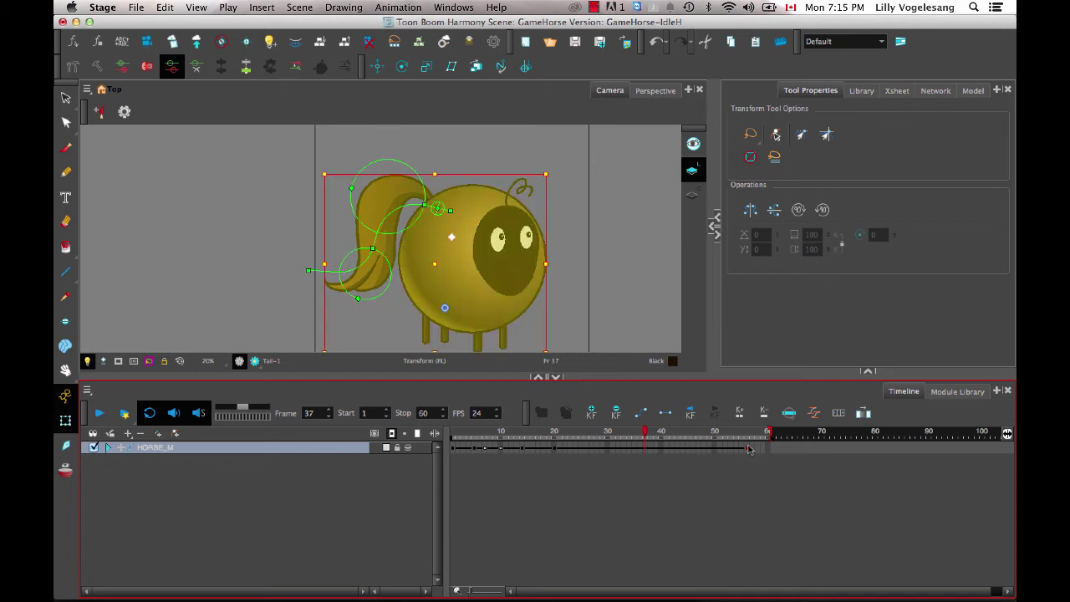
left_click(611, 419)
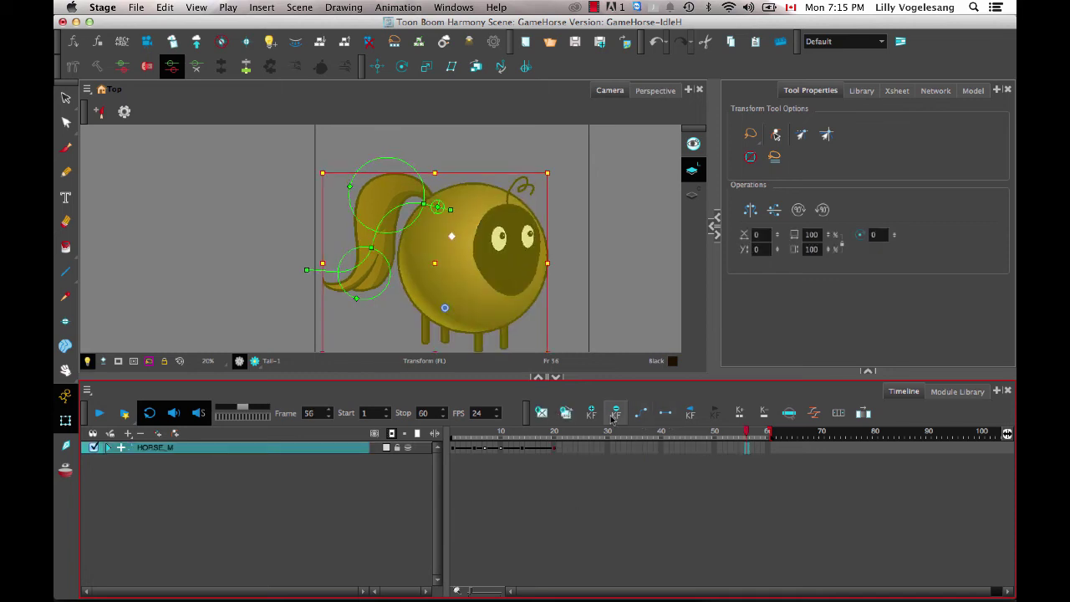
Set the playback stop frame to 21 and review the looping horse animation, ending at frame 20
left_click(454, 432)
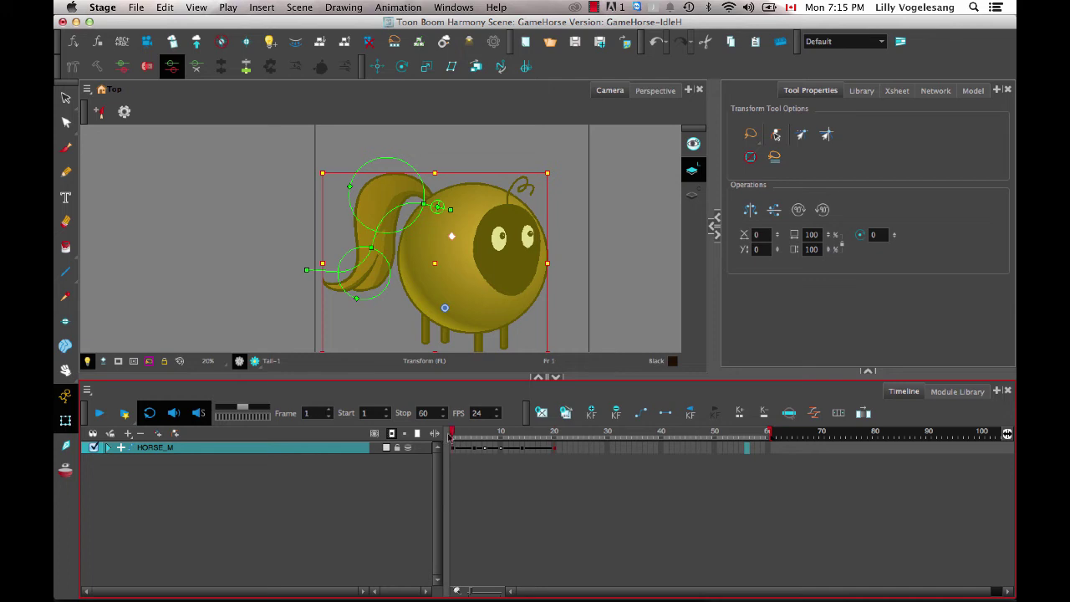
left_click(558, 431)
left_click(402, 412)
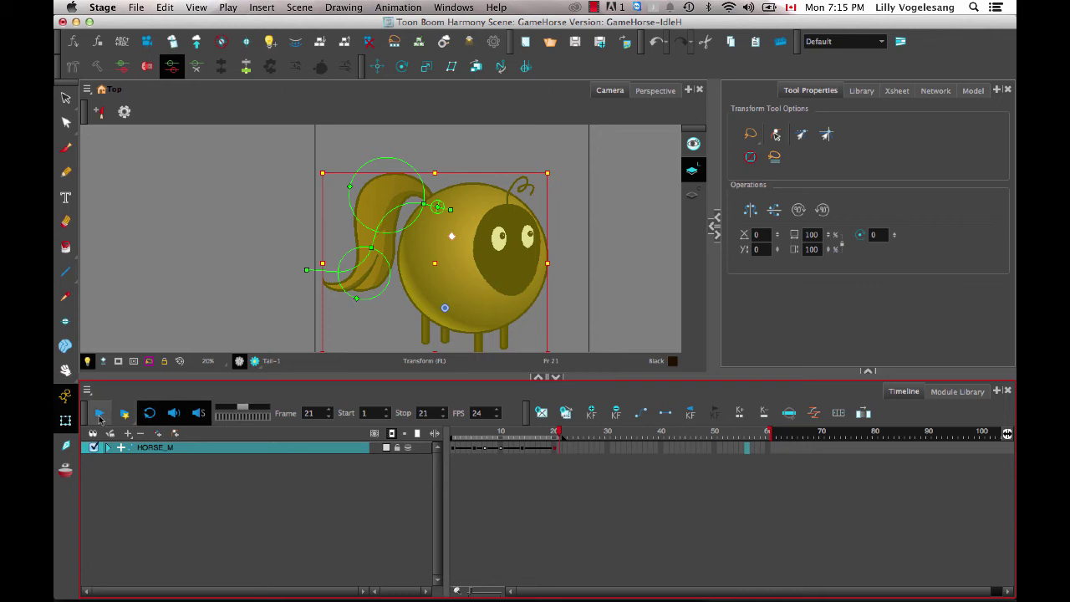
left_click(99, 414)
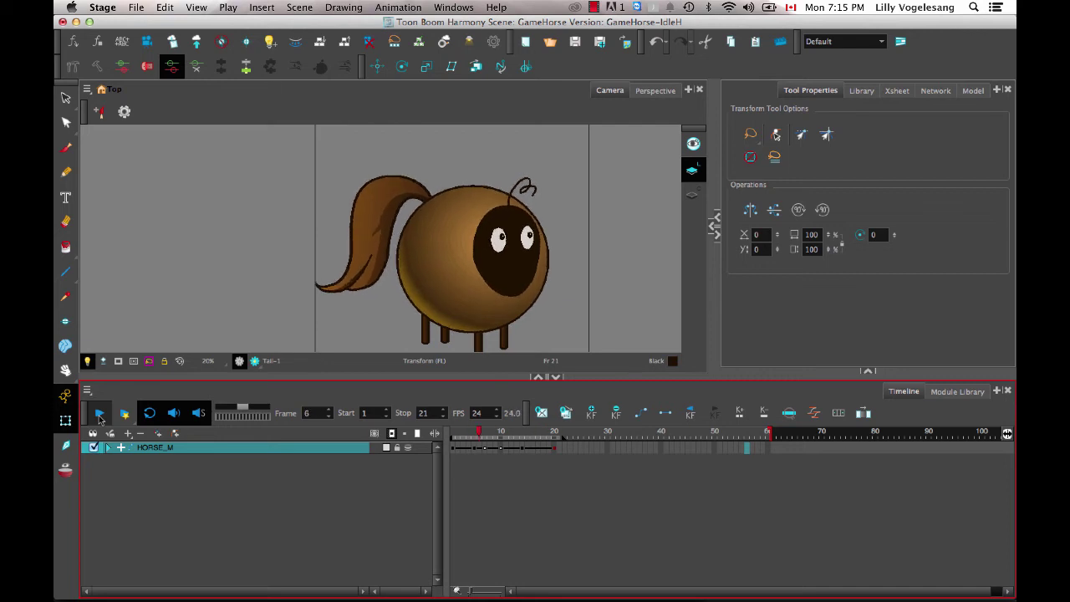
left_click(100, 415)
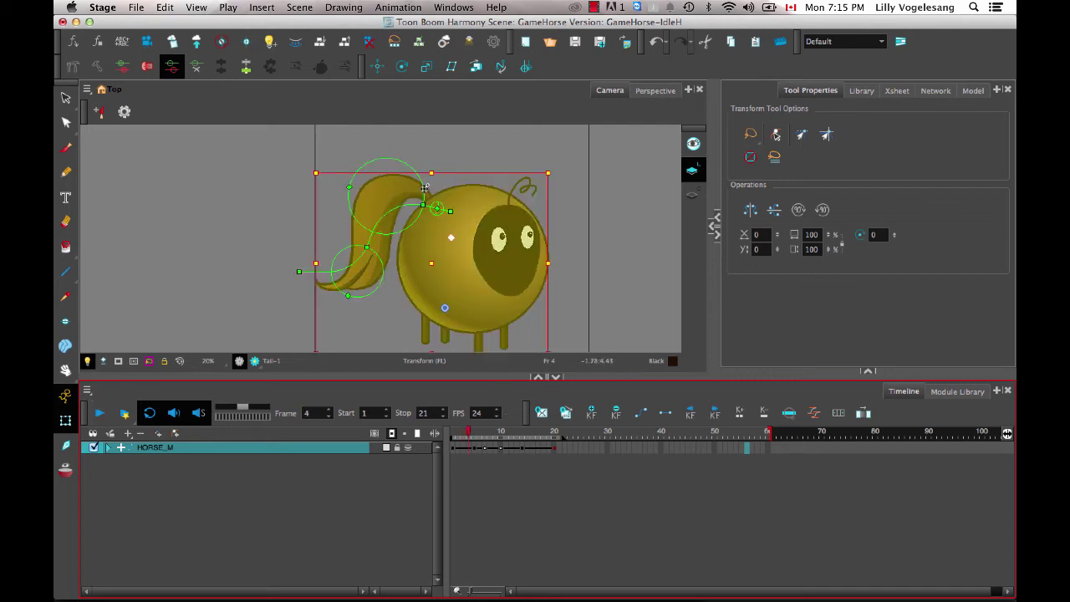
left_click(640, 215)
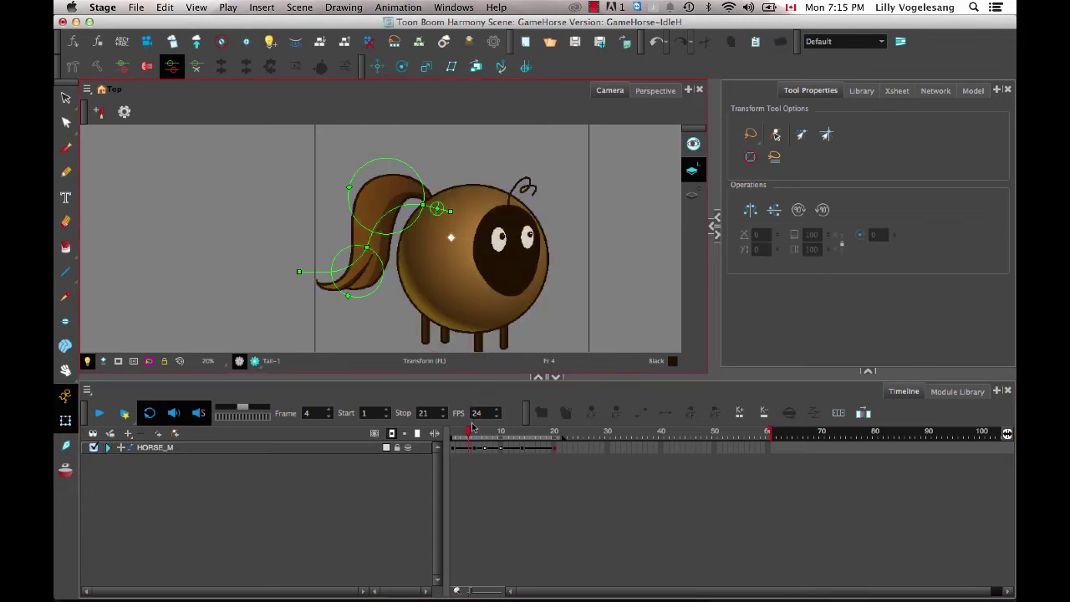
left_click_drag(469, 435, 553, 436)
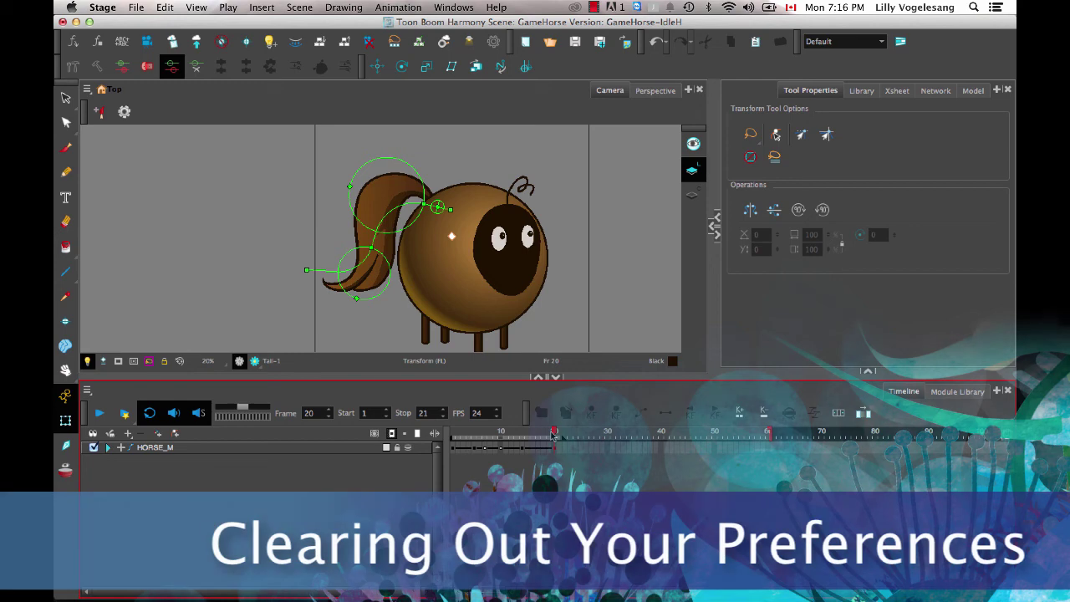
Switch to Finder, browse from the home folder to Library/Preferences/Toon Boom Animation/Toon Boom Harmony, and select the 1110-scripts folder
mouse_move(272, 597)
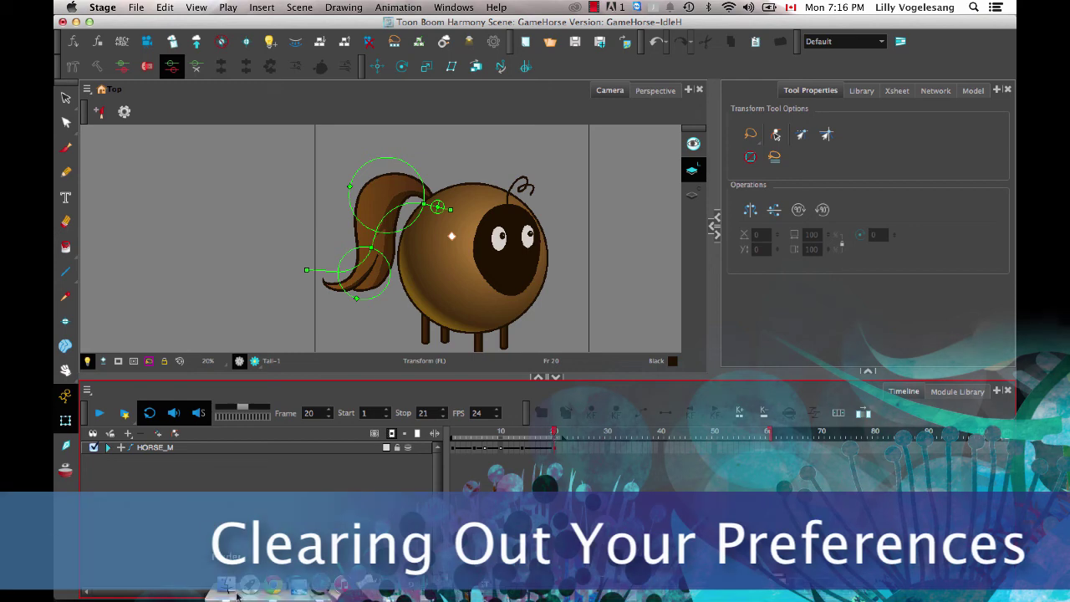
left_click(226, 587)
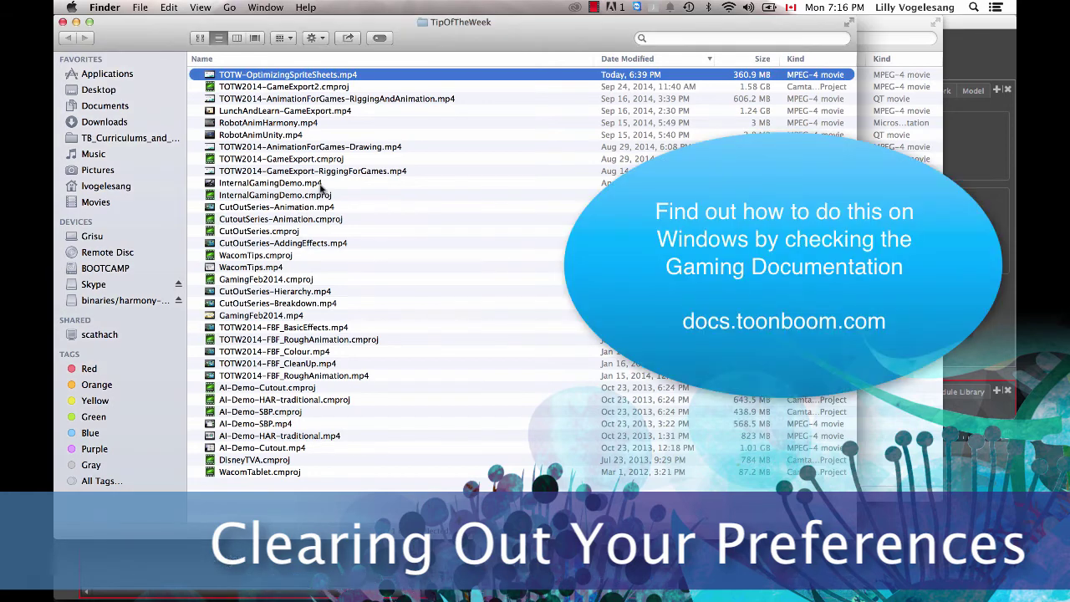
left_click(114, 188)
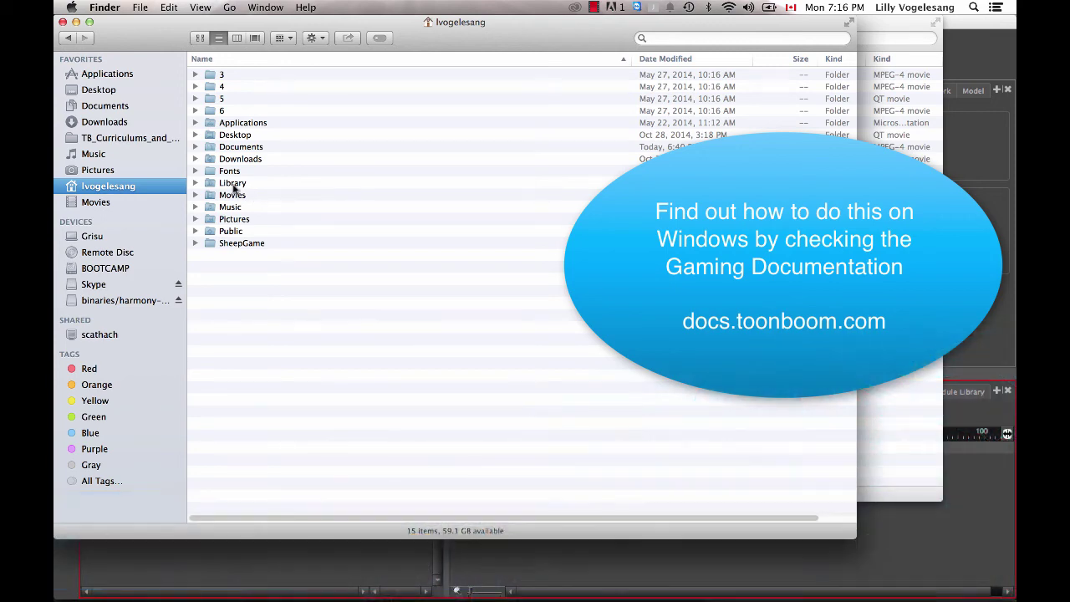
left_click(232, 184)
double_click(234, 184)
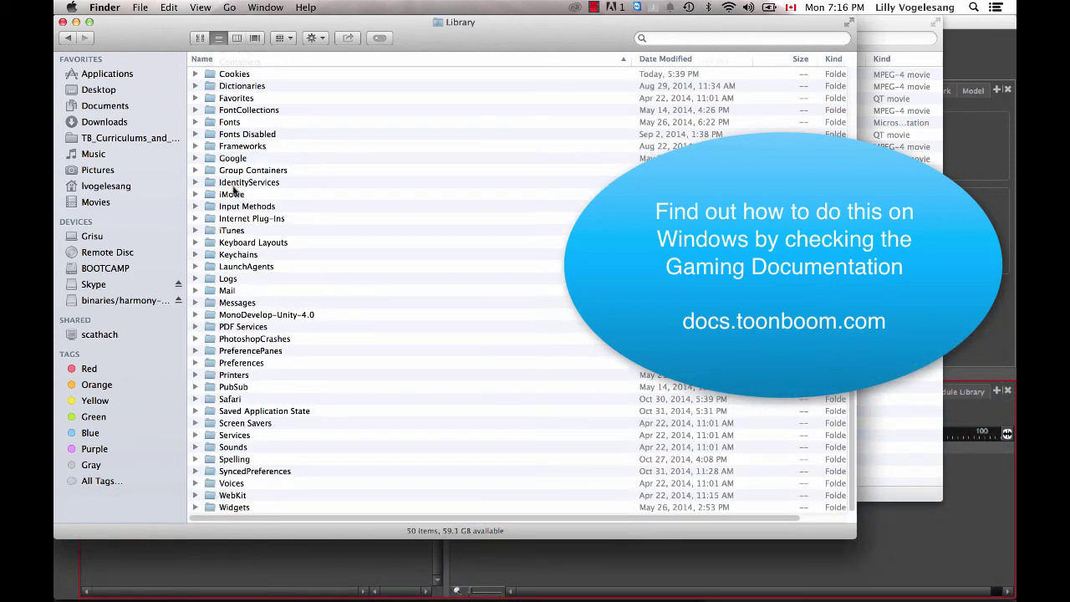
left_click(257, 364)
double_click(257, 363)
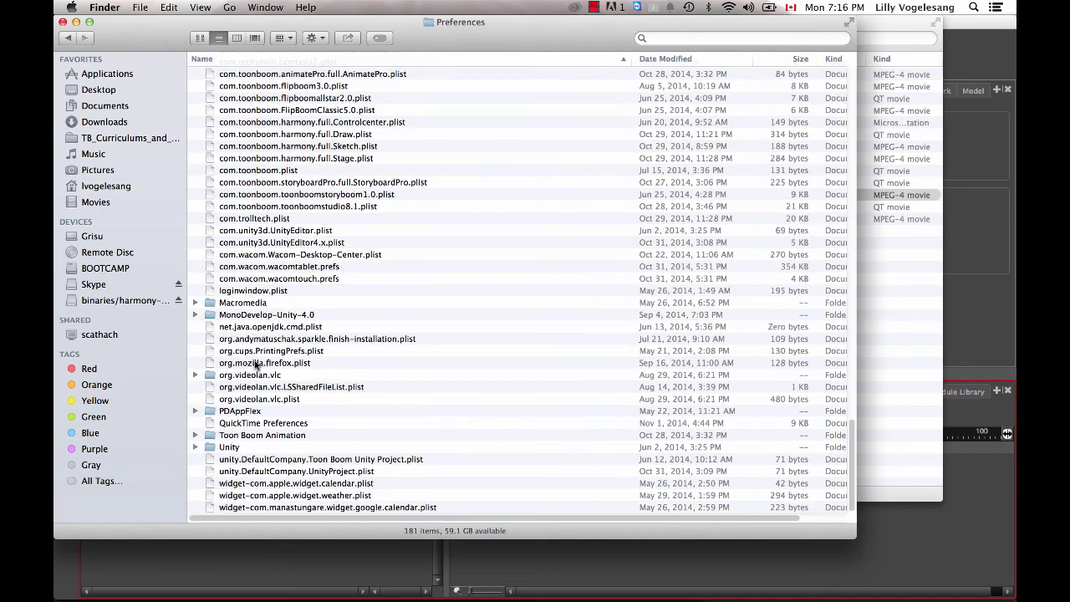
double_click(286, 435)
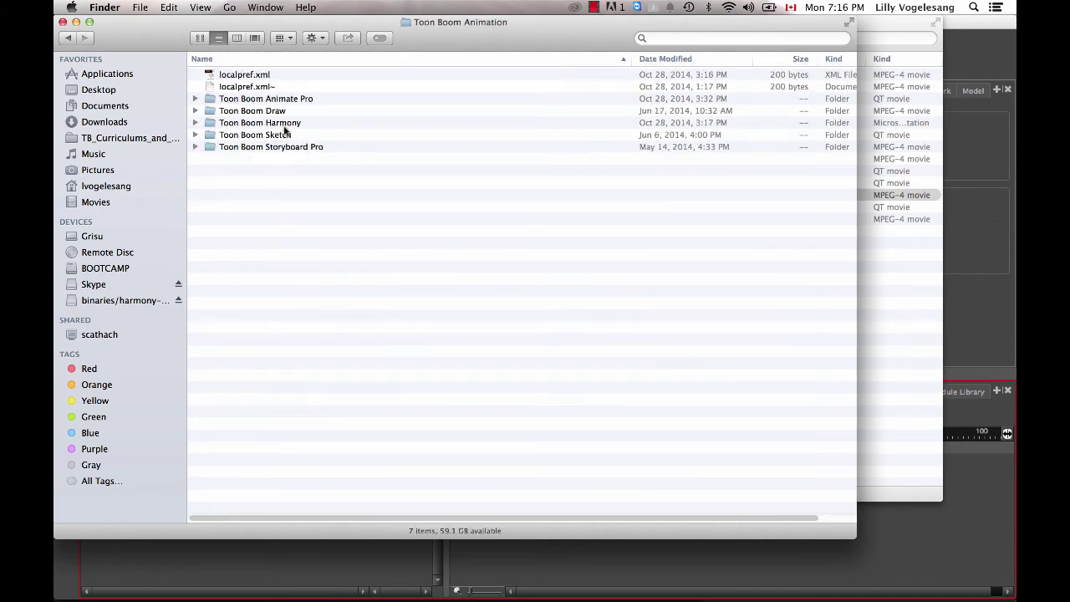
double_click(289, 124)
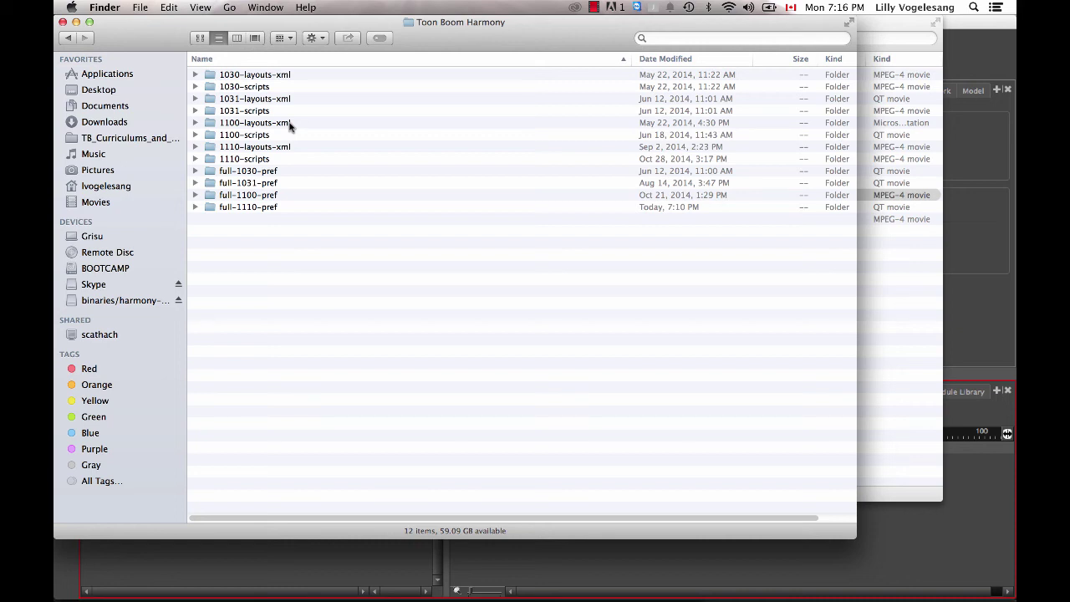
left_click(255, 161)
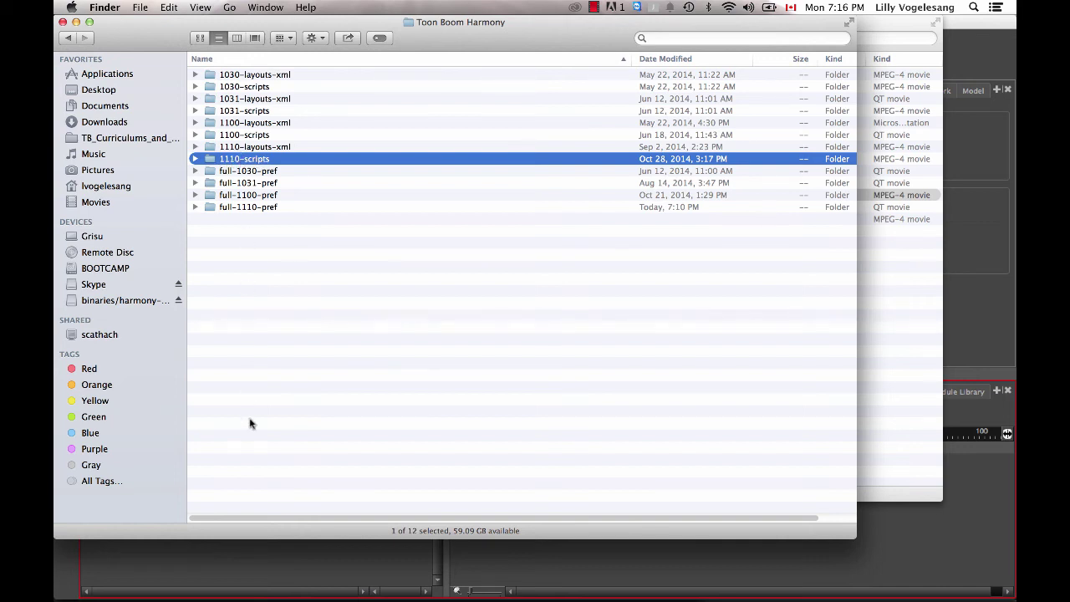
Switch back to Harmony Stage and save the scene as a new version named GameHorse-IdleBest
left_click(245, 582)
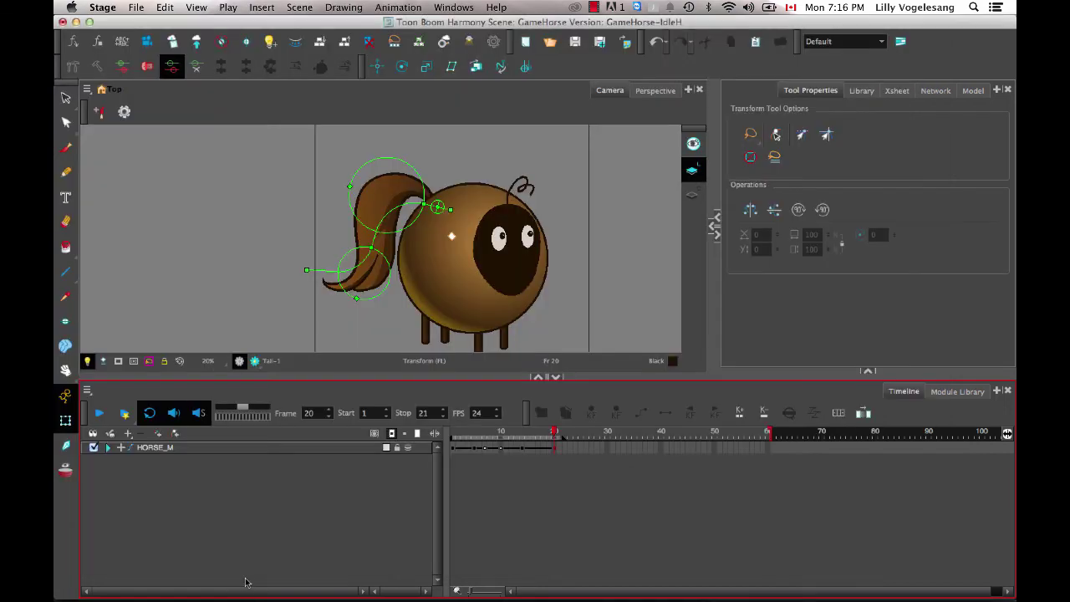
left_click(135, 8)
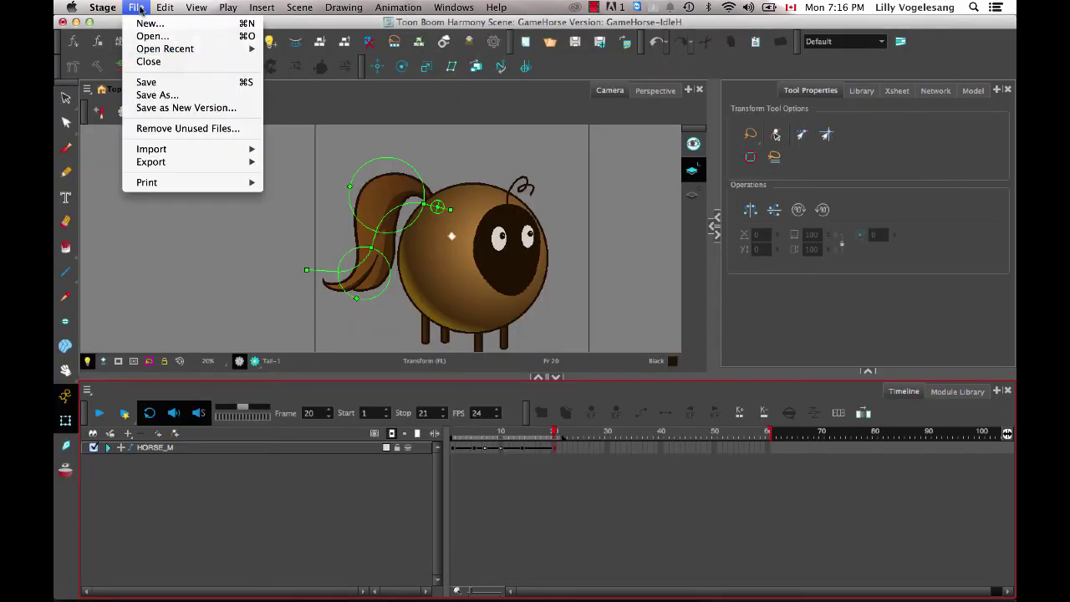
left_click(172, 108)
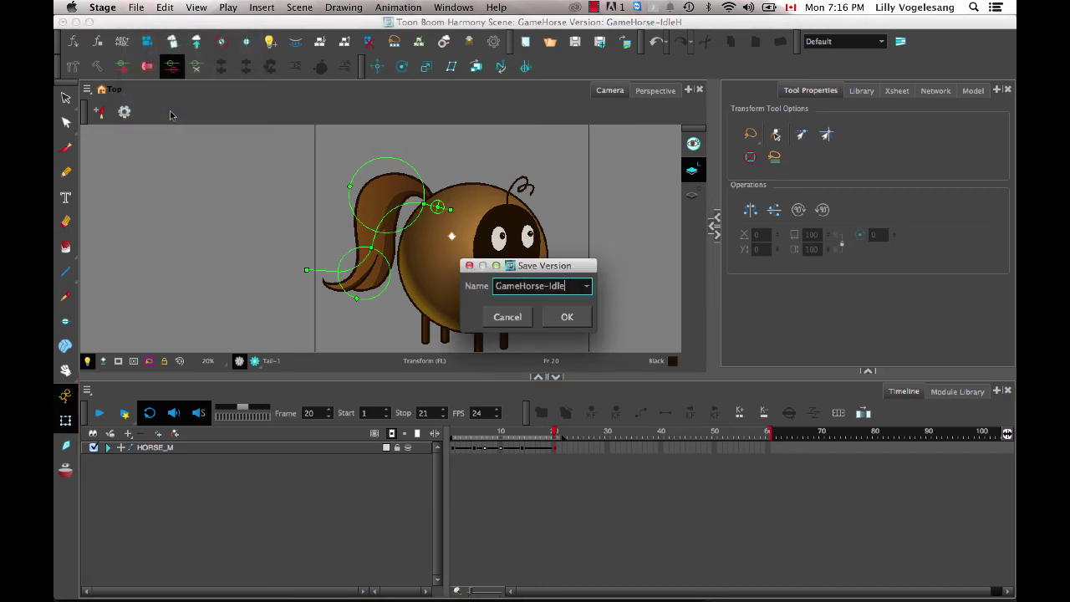
type("Best")
key("Return")
Quit Stage and move the 1110-scripts preference folder to the Trash in Finder
left_click(99, 7)
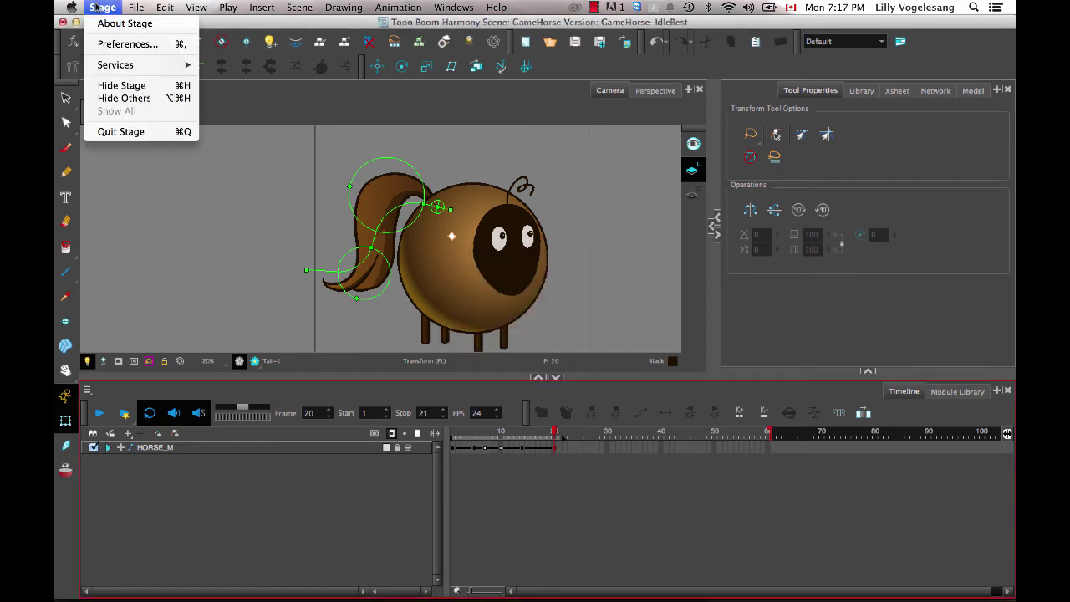
left_click(140, 133)
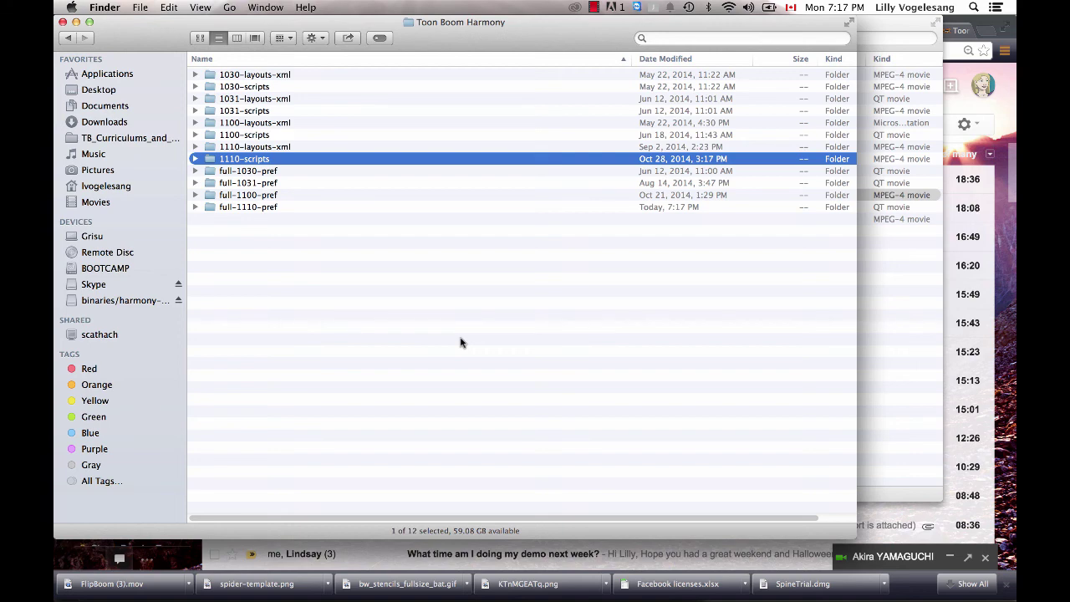
left_click_drag(210, 159, 844, 585)
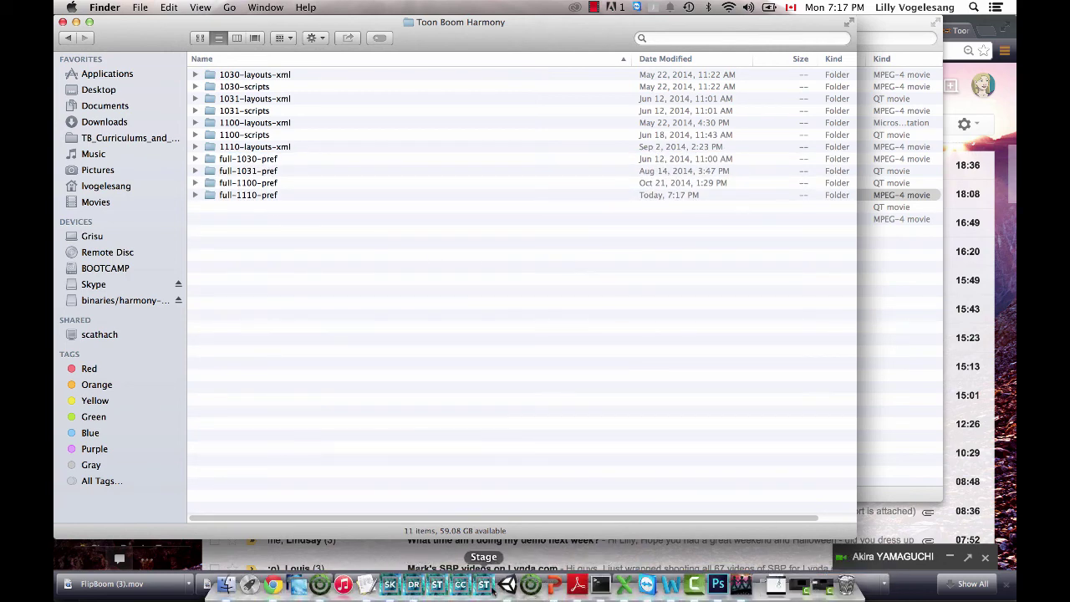
Relaunch Stage in Work Offline mode and reopen the GameHorse-IdleBest version of the GameHorse scene
left_click(483, 585)
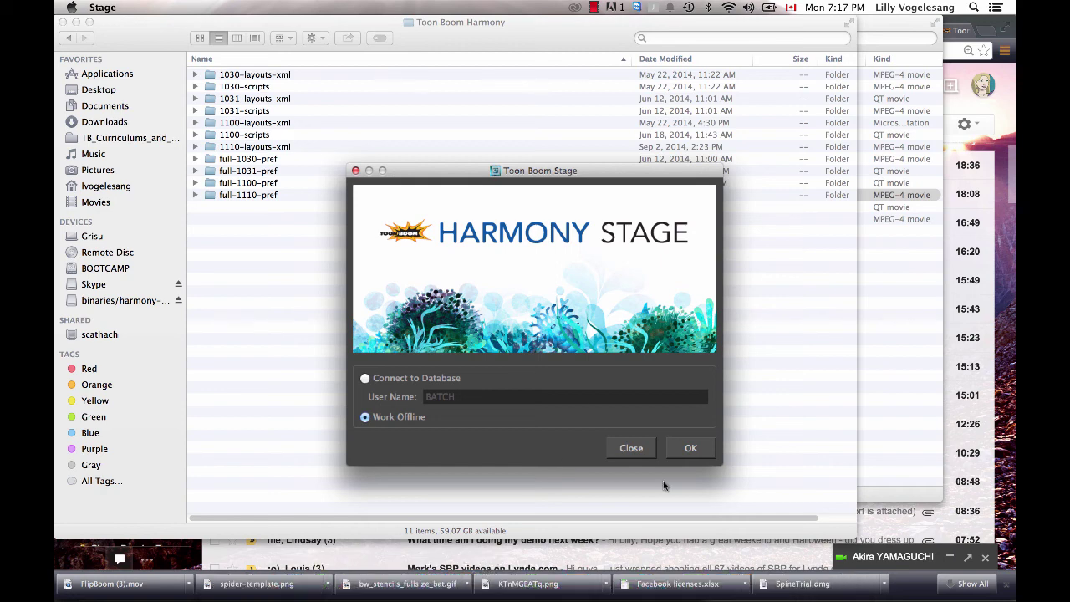
left_click(691, 449)
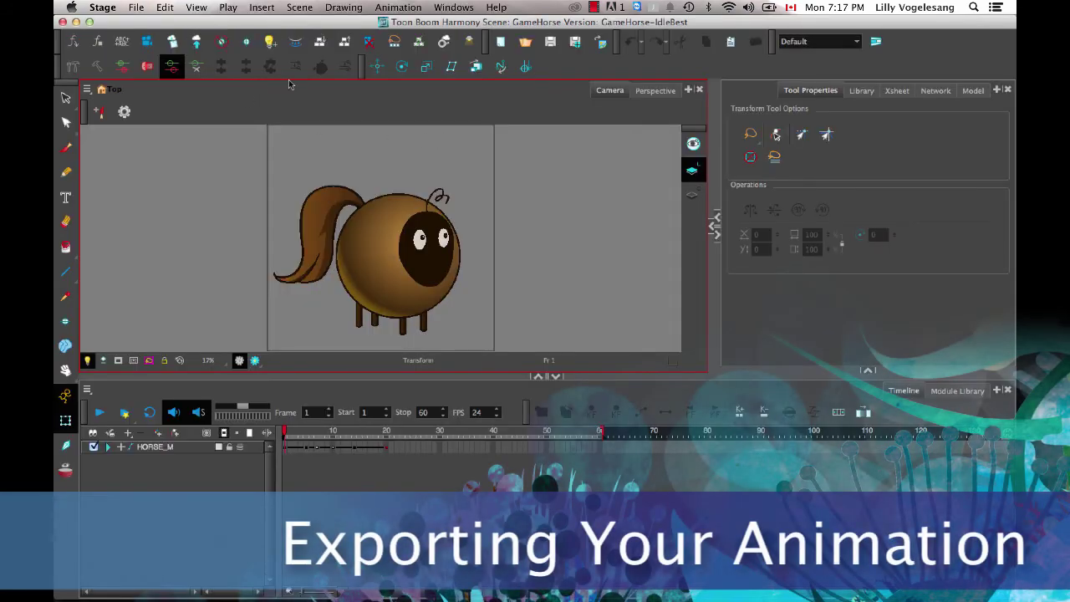
Add the TB_ExportToSpriteSheets function from TB_ExportToSpriteSheets.js to the script toolbar through the Scripts Manager
left_click(75, 43)
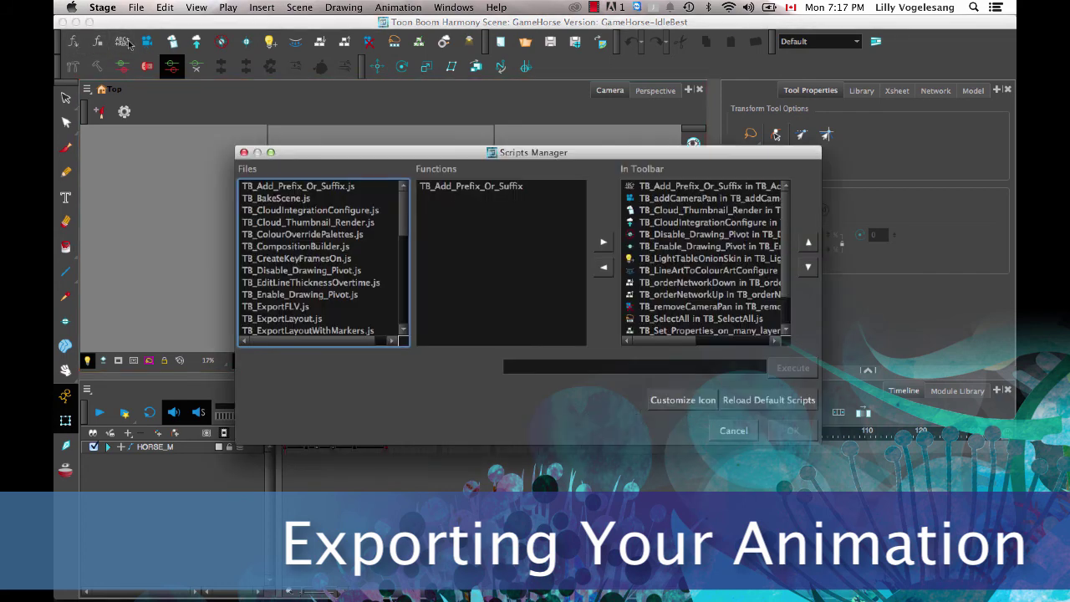
scroll(343, 271, "down", 3)
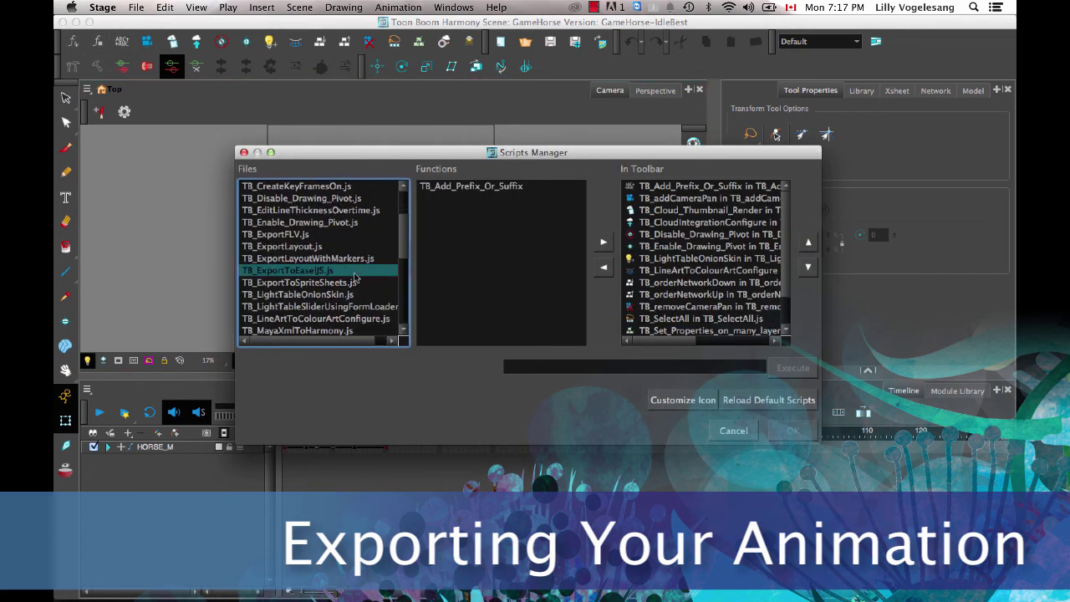
left_click(341, 286)
left_click(430, 211)
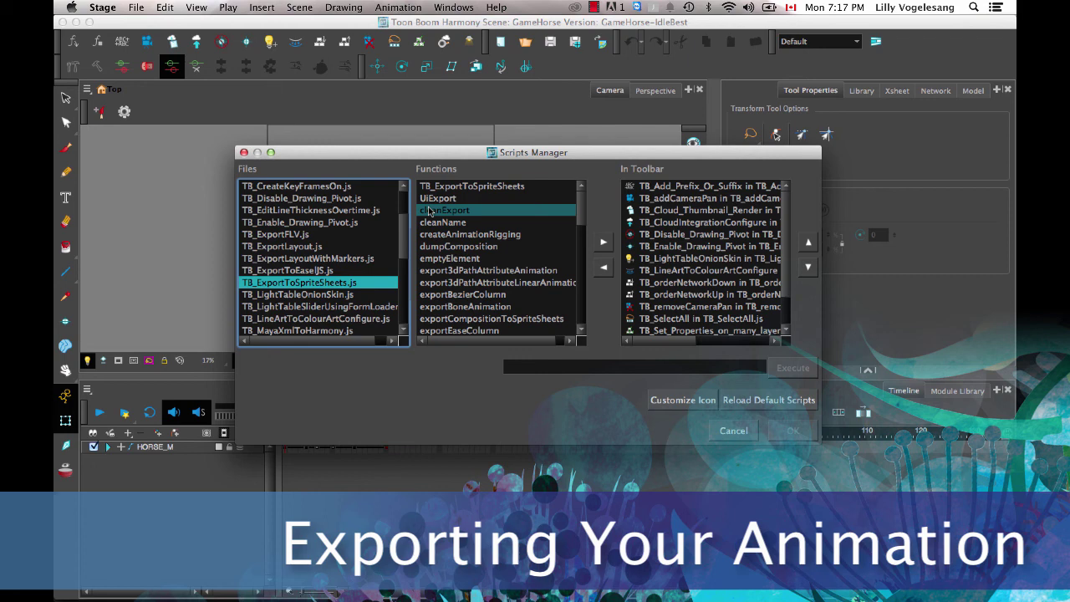
left_click(447, 187)
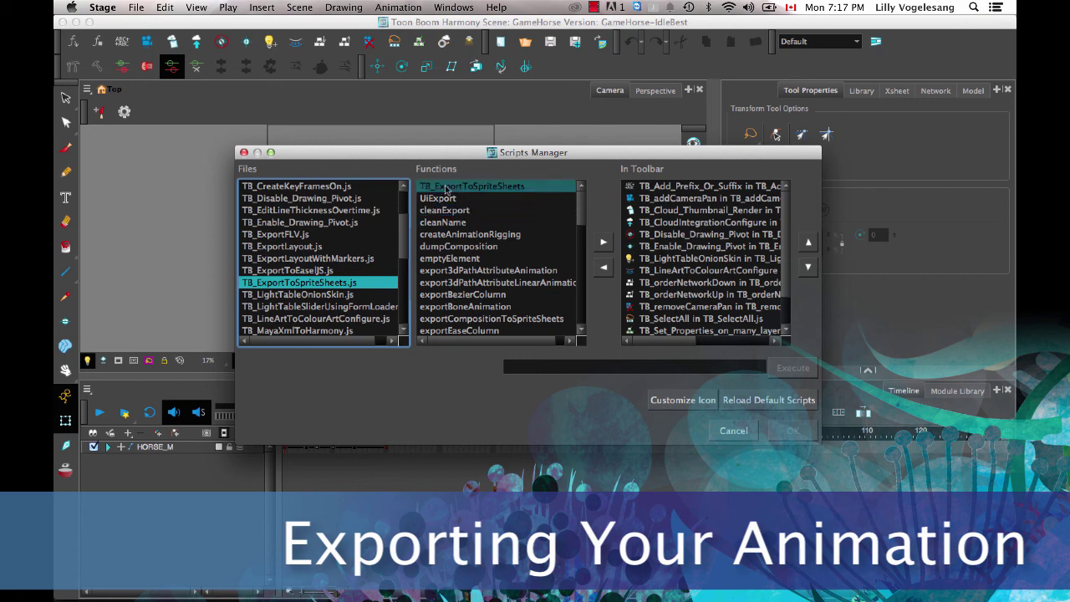
left_click(603, 242)
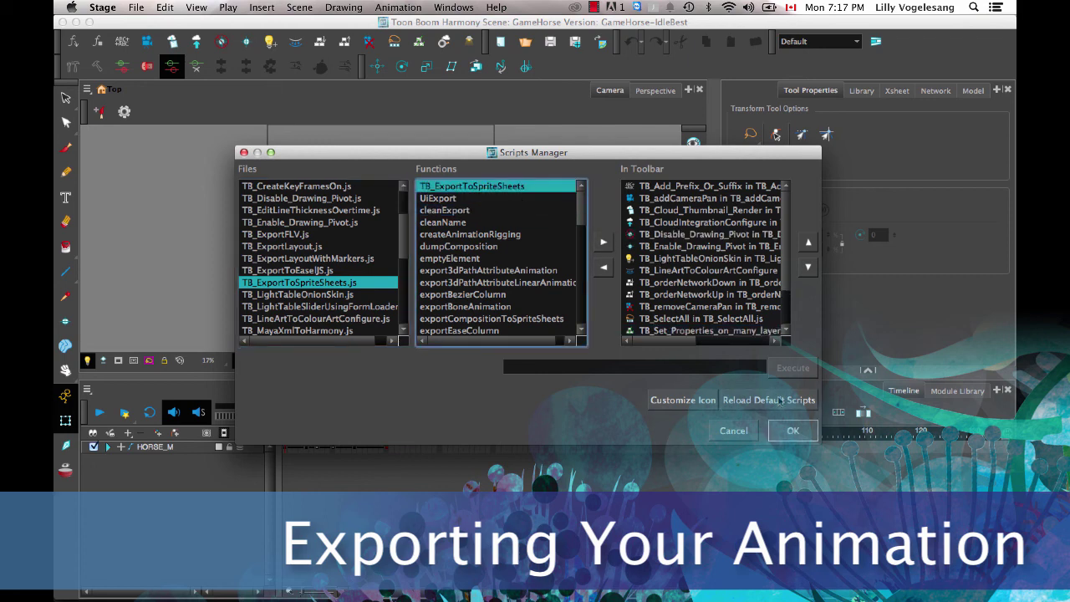
left_click(794, 431)
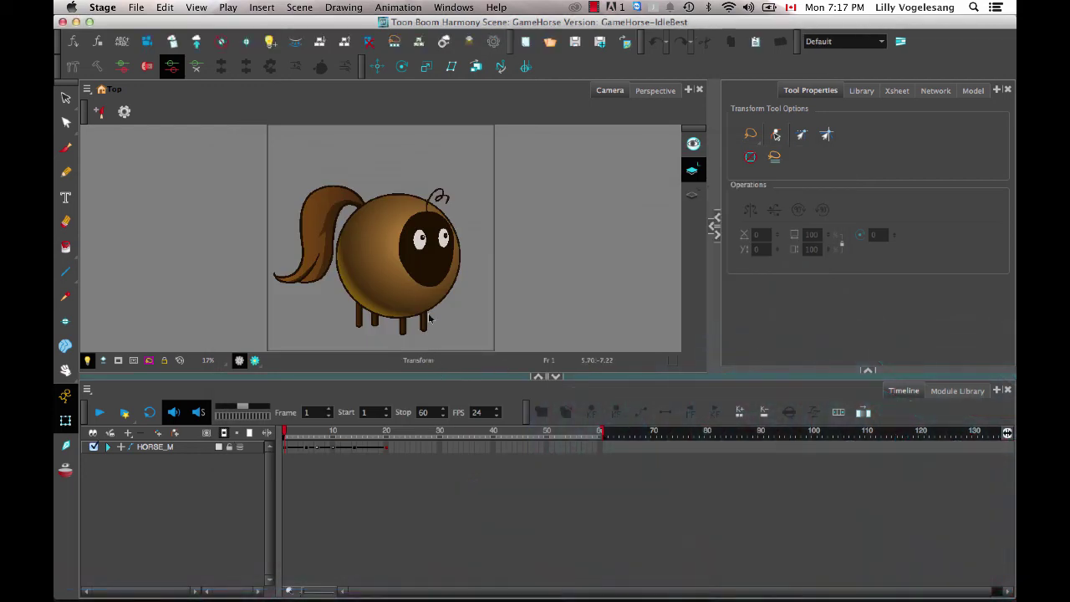
Start Export To Sprite Sheets and browse for the save path to harmony-game-engine-sdk-11.1.0.0035/Unity/UnityProject inside the TB_Curriculums_and_Demo_Materials folder
left_click(493, 42)
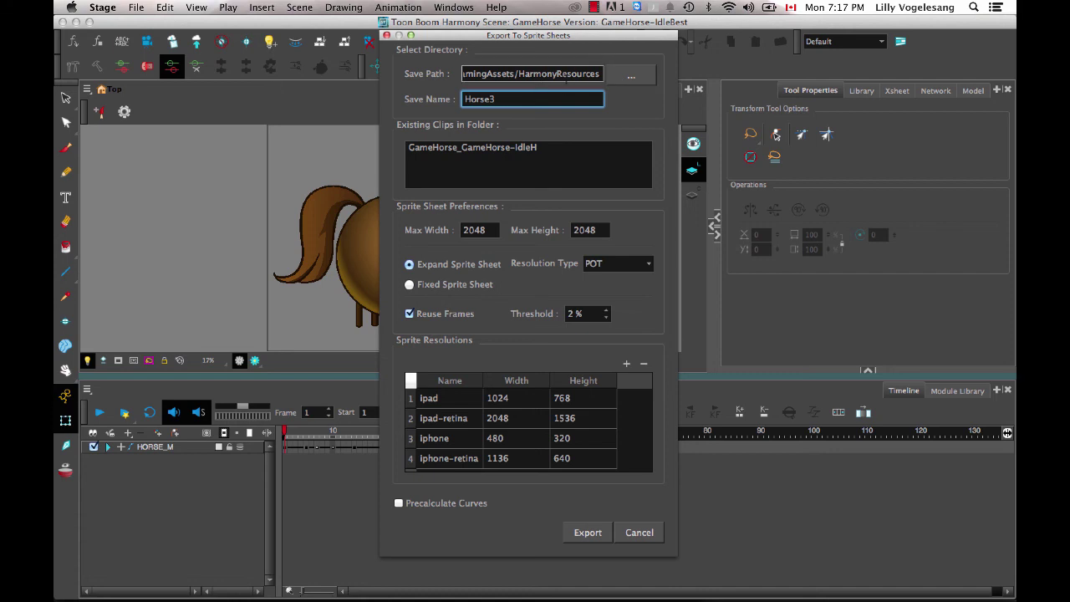
left_click(628, 75)
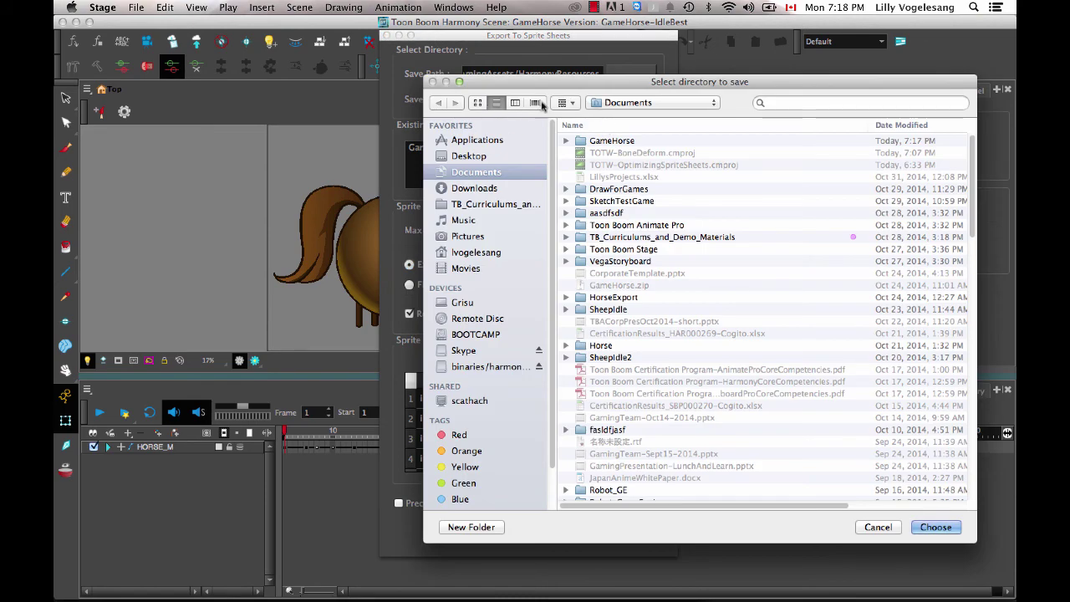
left_click_drag(567, 92, 429, 83)
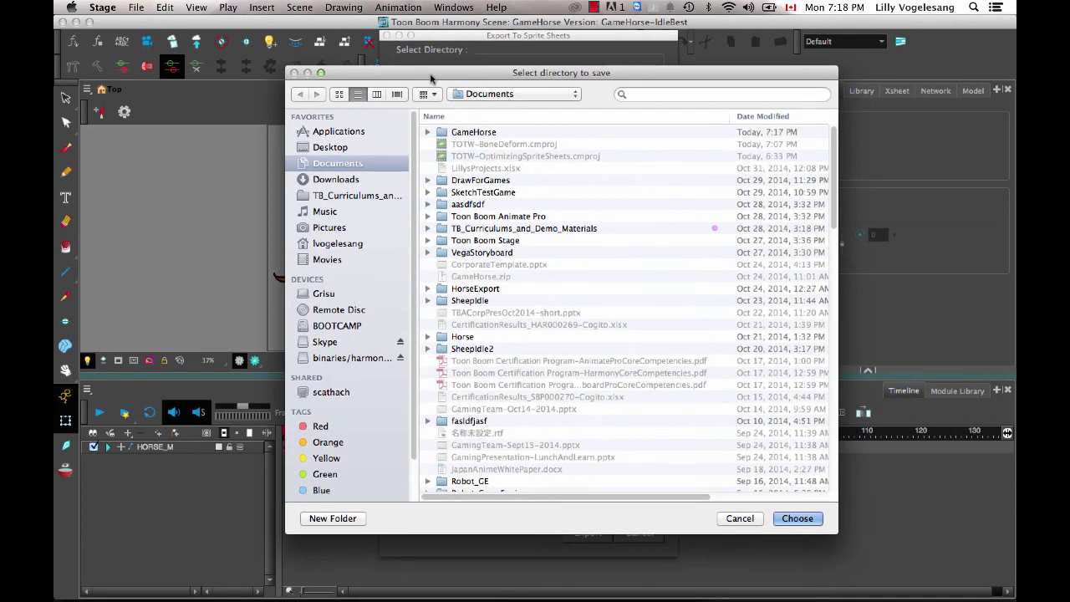
left_click(359, 197)
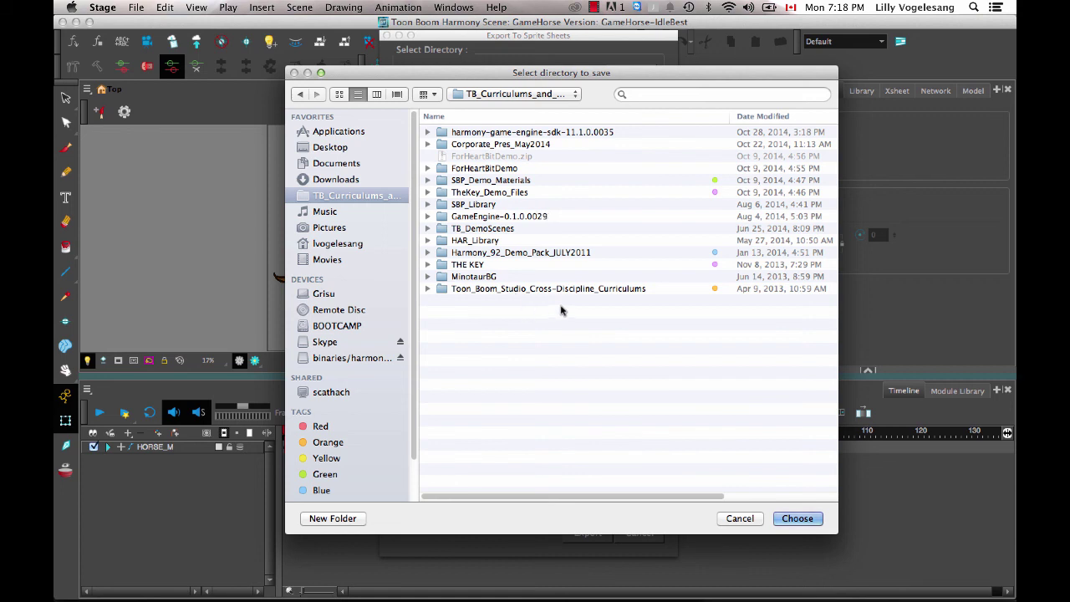
left_click(552, 132)
double_click(552, 132)
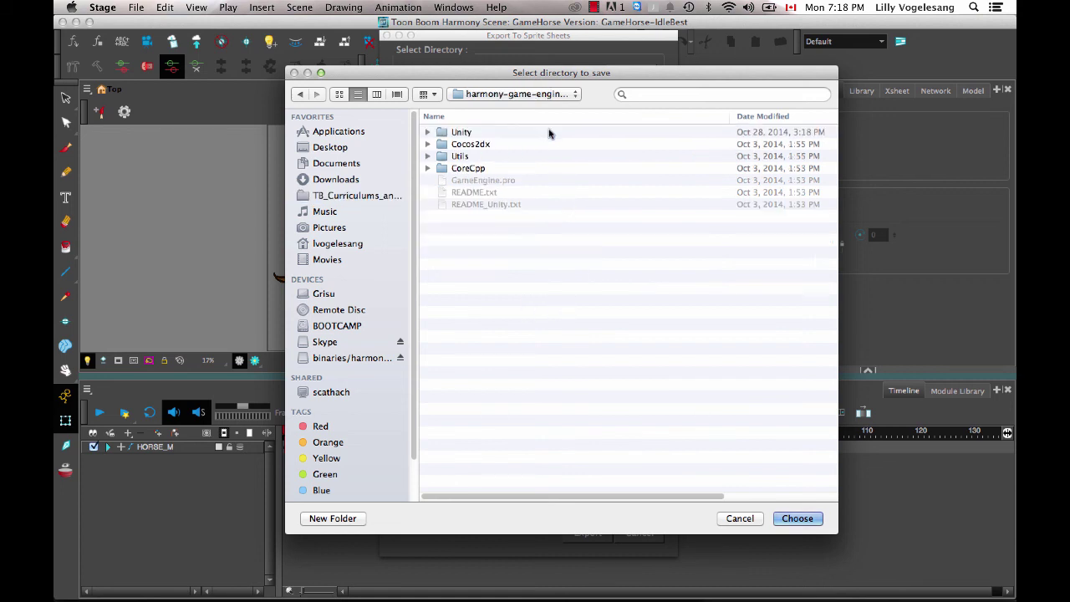
left_click(468, 134)
double_click(468, 133)
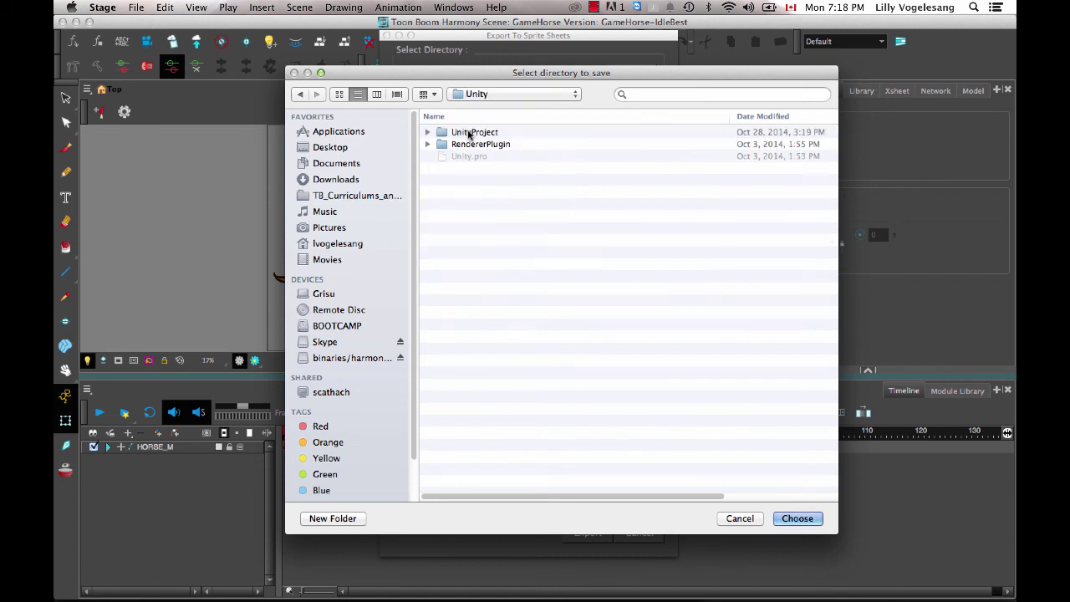
left_click(468, 134)
double_click(468, 133)
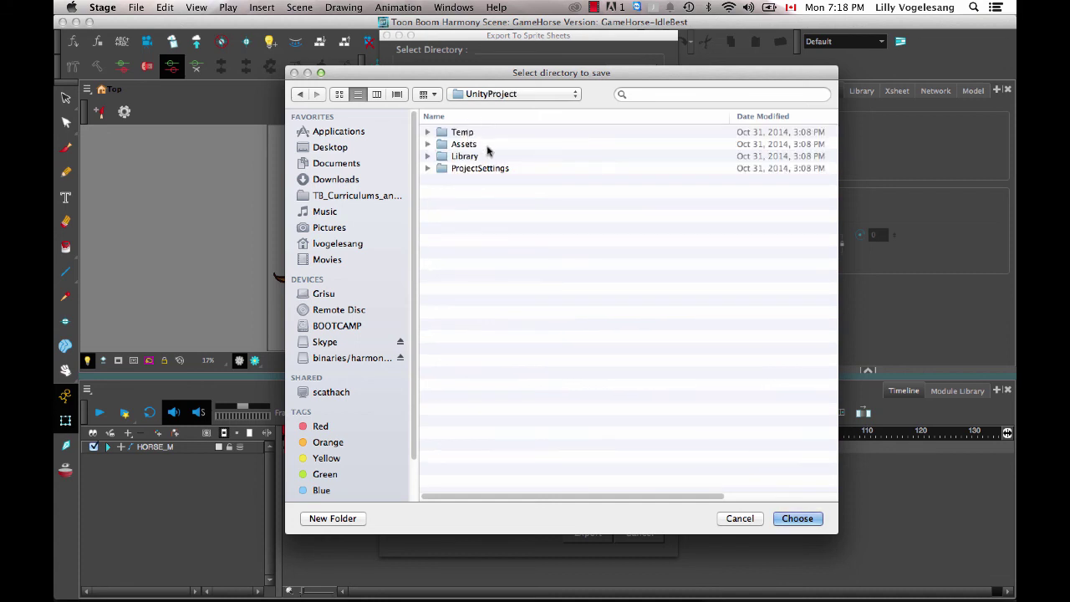
Choose Assets/StreamingAssets/HarmonyResources as the save path and export the sprite sheets under the name Horse4
double_click(488, 146)
double_click(491, 169)
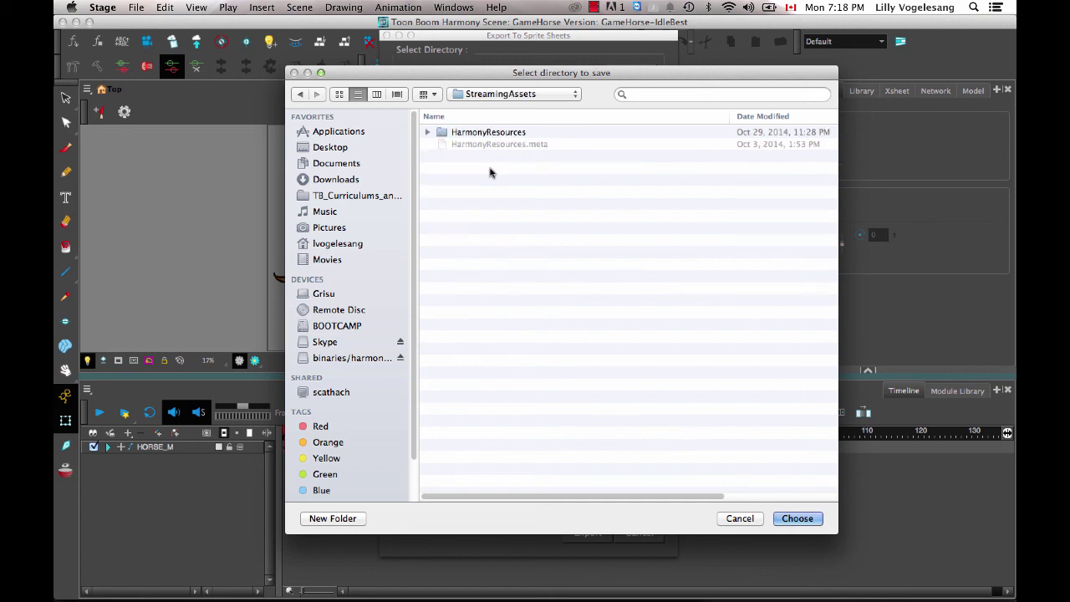
double_click(470, 134)
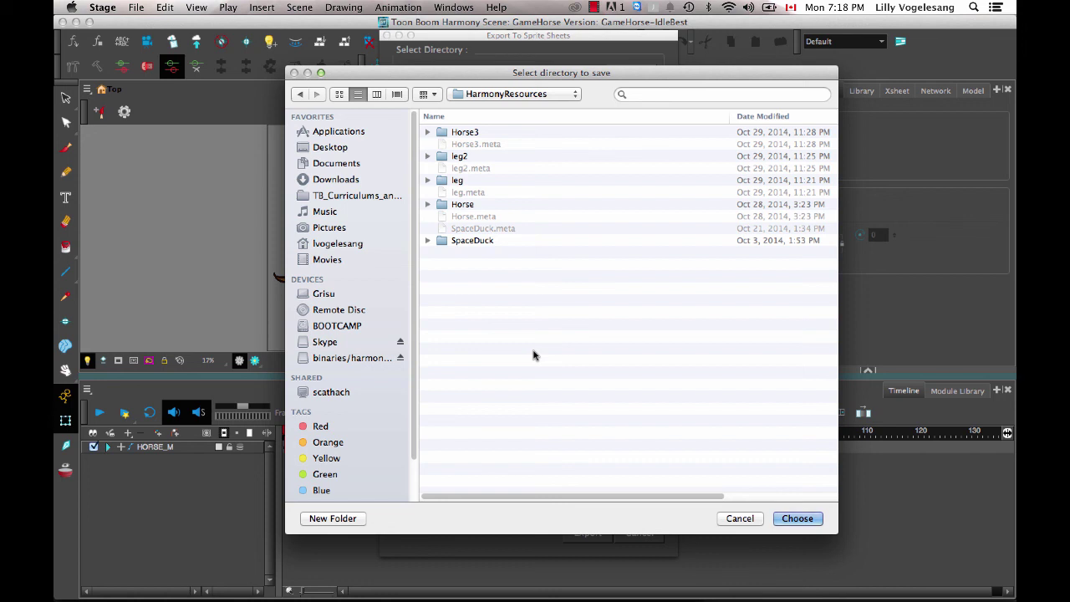
left_click(798, 518)
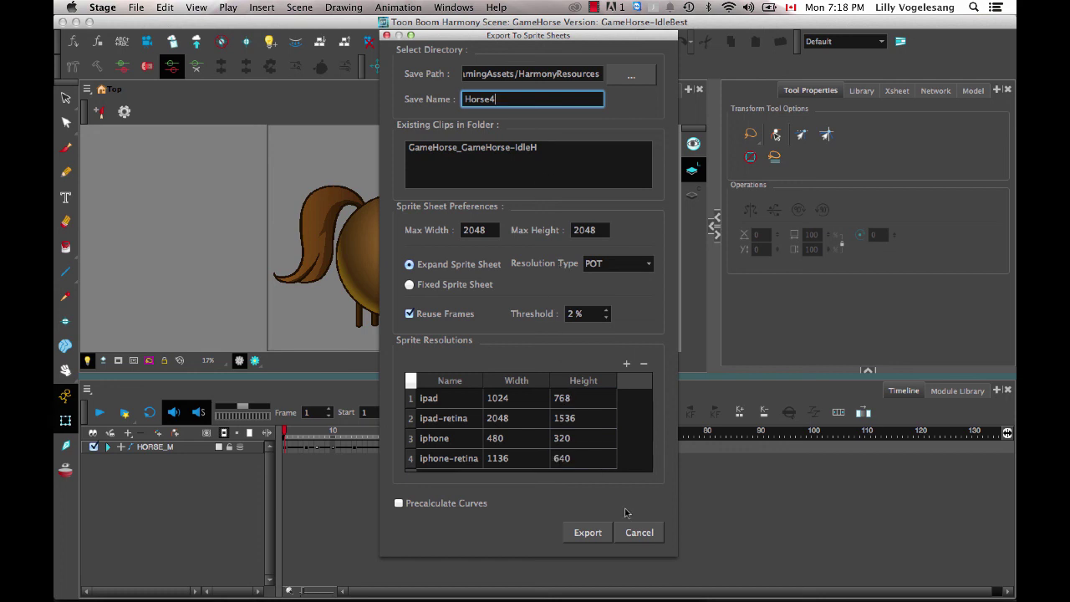
left_click(592, 532)
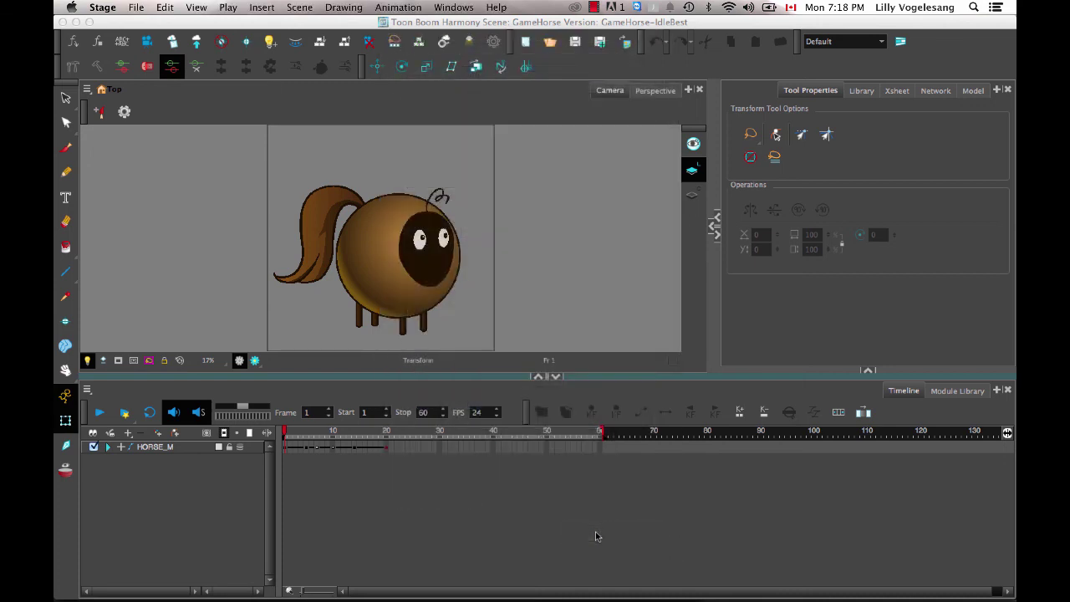
Switch to Unity and create a new empty scene in UnityProject
mouse_move(552, 595)
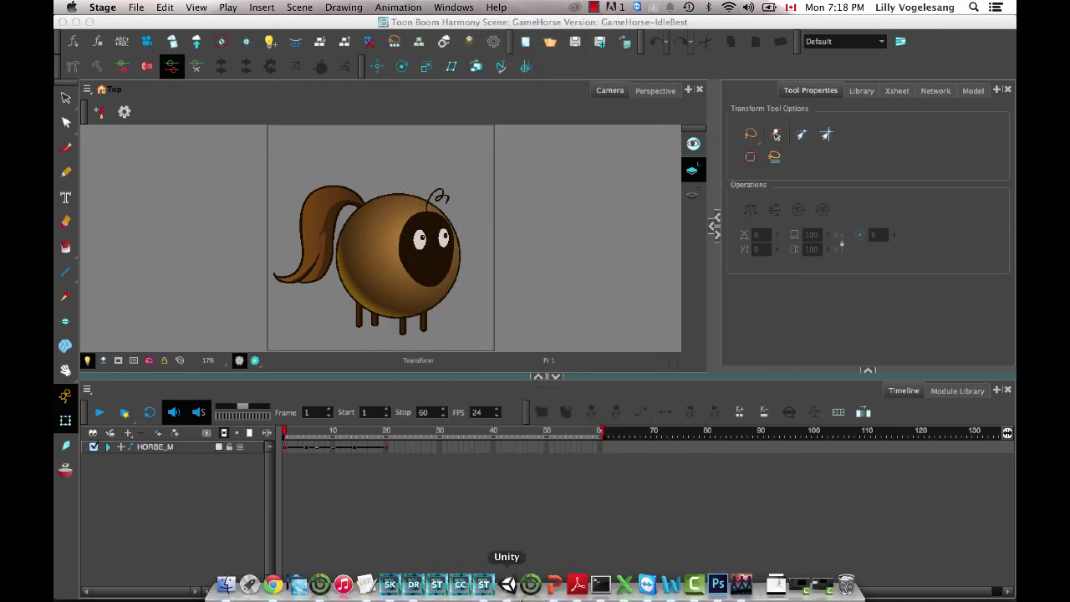
left_click(506, 585)
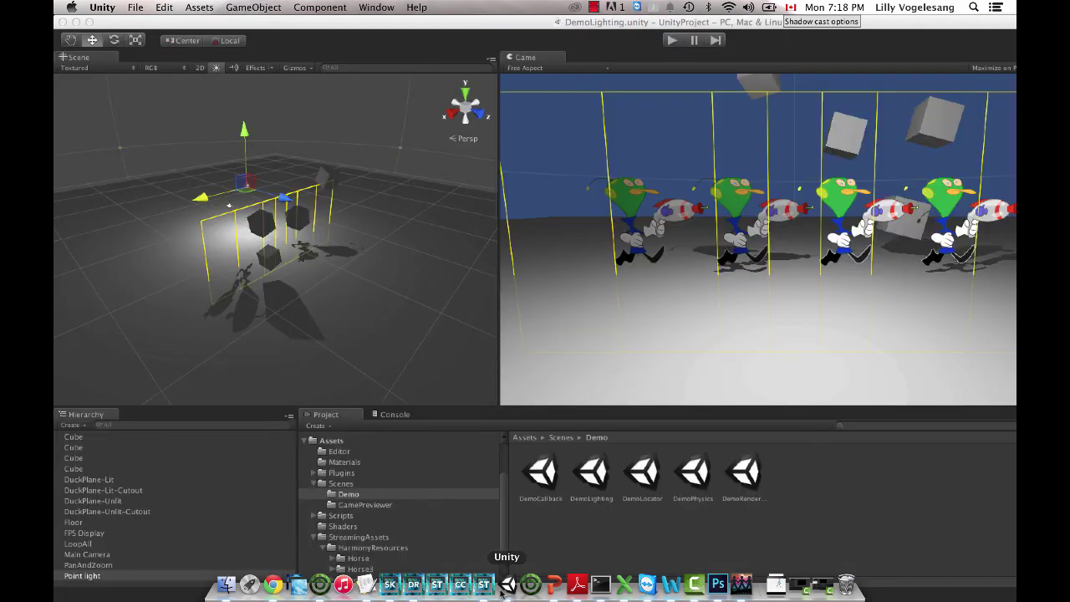
left_click(137, 7)
left_click(149, 22)
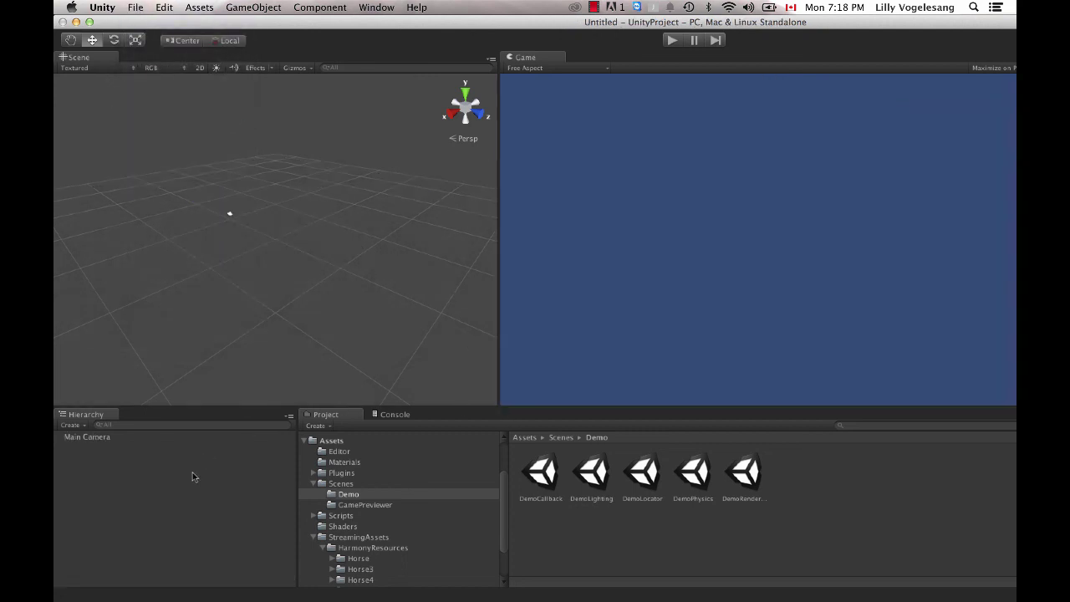
Import the Horse4 Harmony project from Assets/StreamingAssets/HarmonyResources and create a HarmonyCamera component on the Main Camera
left_click(252, 6)
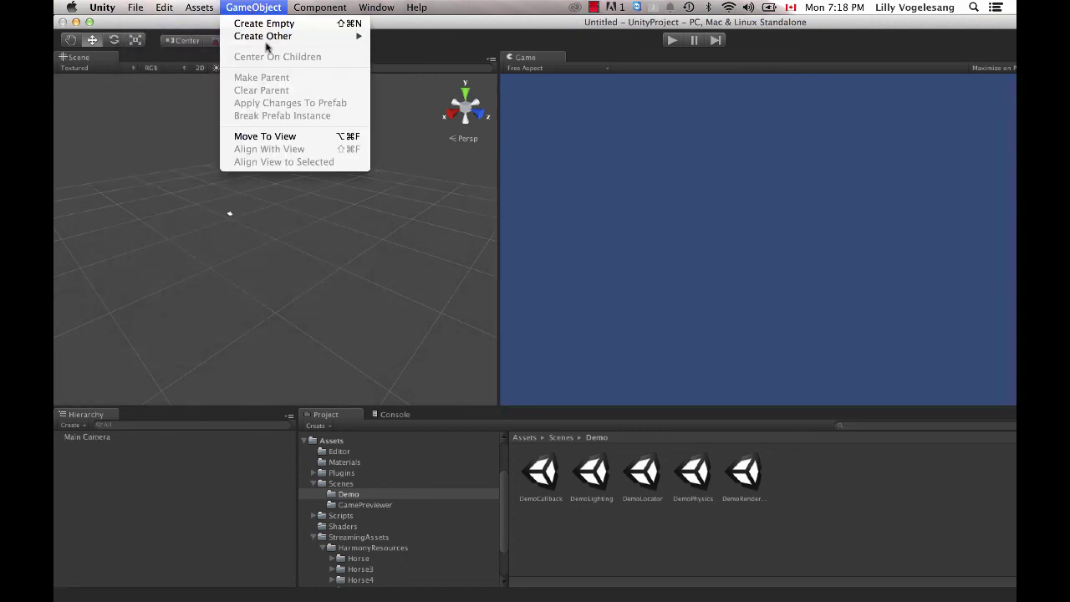
mouse_move(267, 44)
left_click(460, 363)
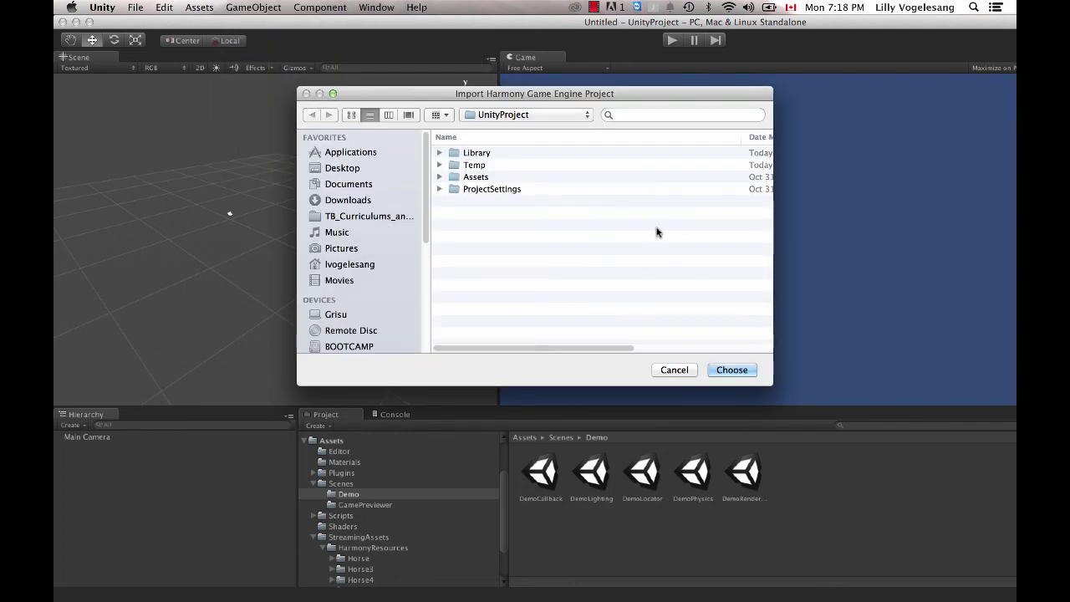
double_click(481, 177)
double_click(500, 189)
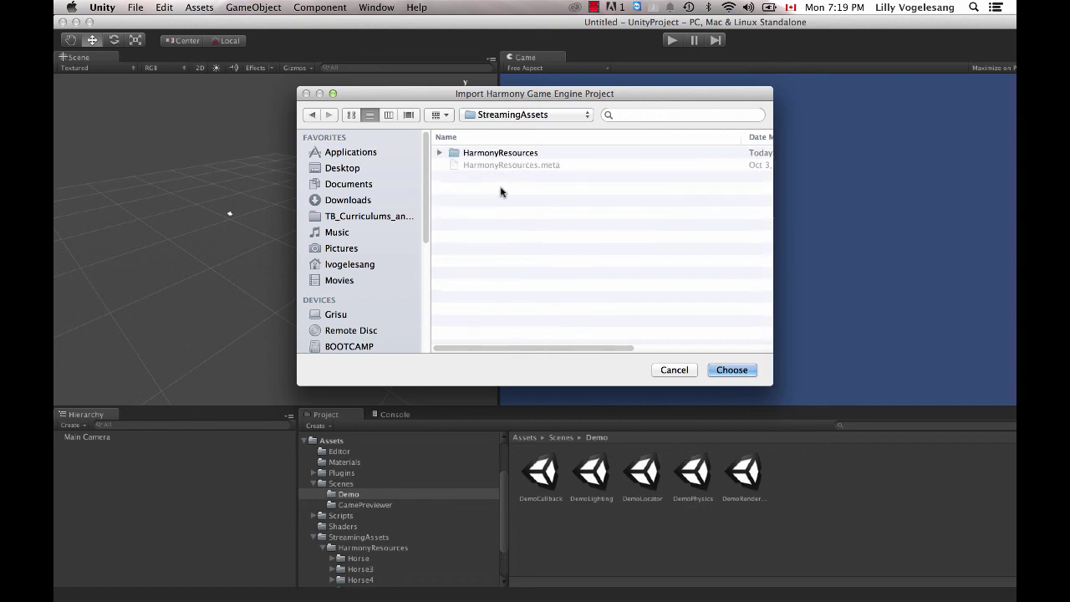
double_click(497, 153)
left_click(497, 153)
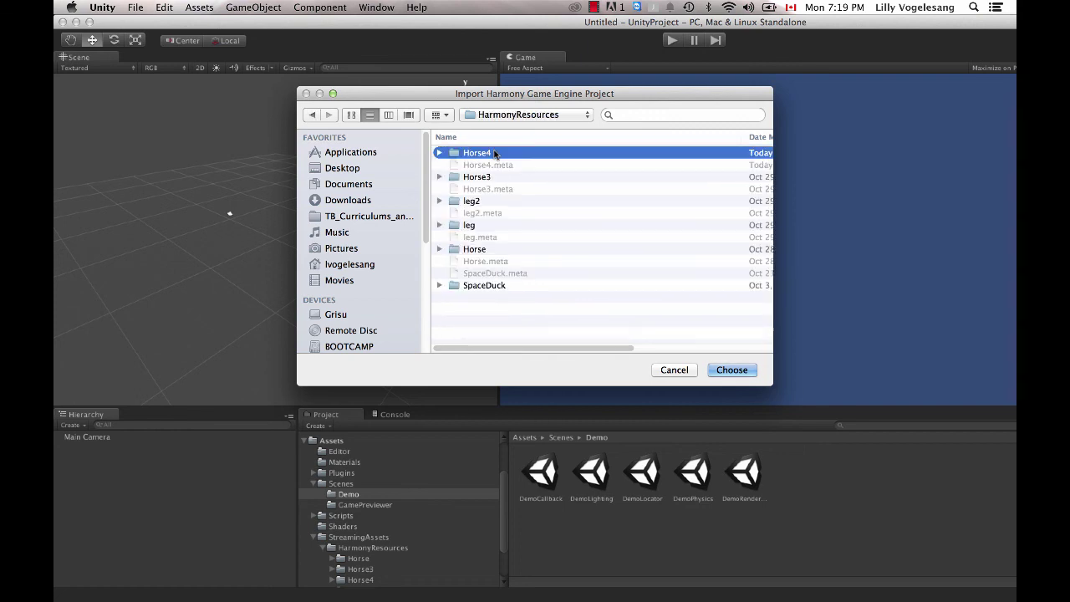
left_click(729, 368)
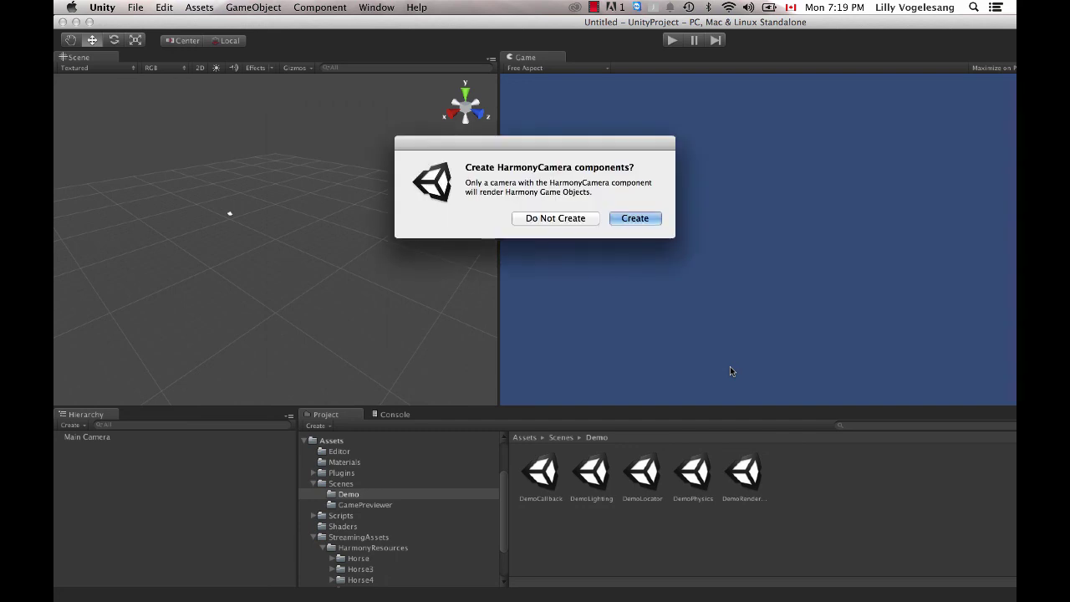
left_click(643, 219)
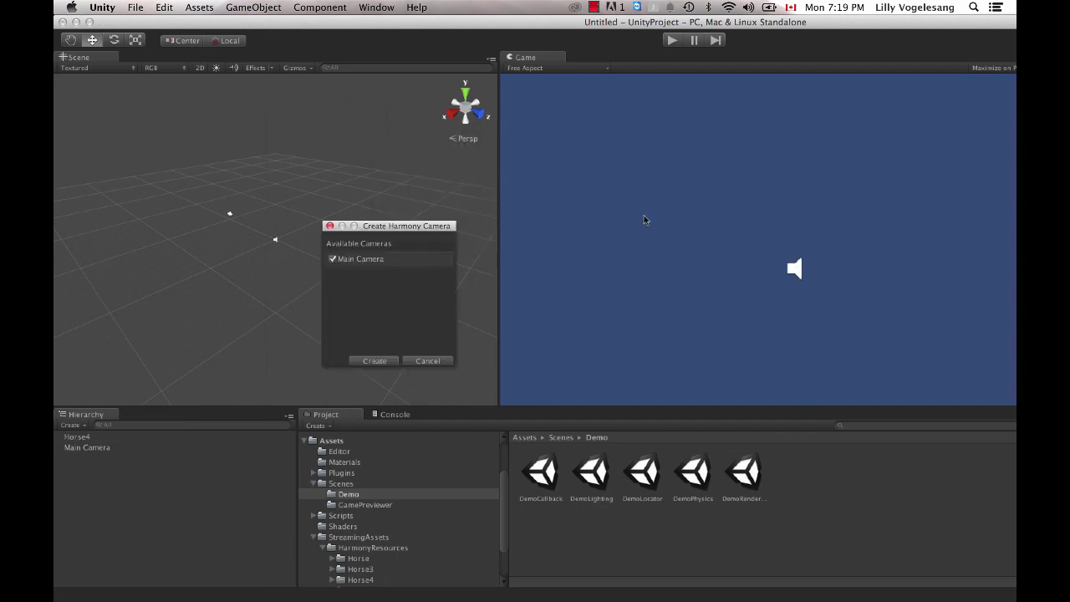
left_click(381, 363)
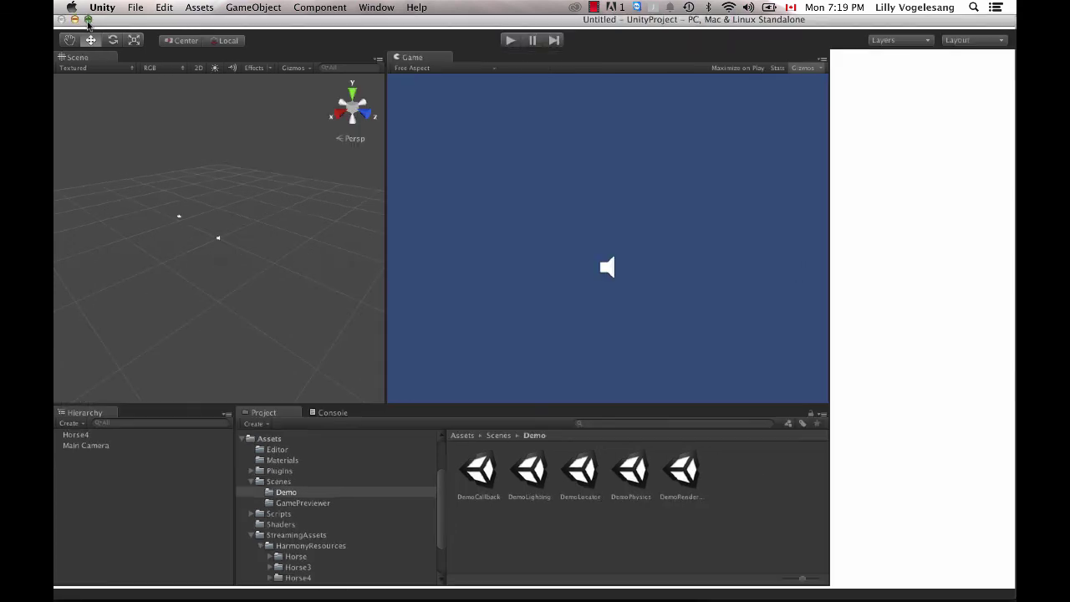
Add the Loop One script component to the Horse4 object and briefly play the scene to preview its animation
left_click(83, 435)
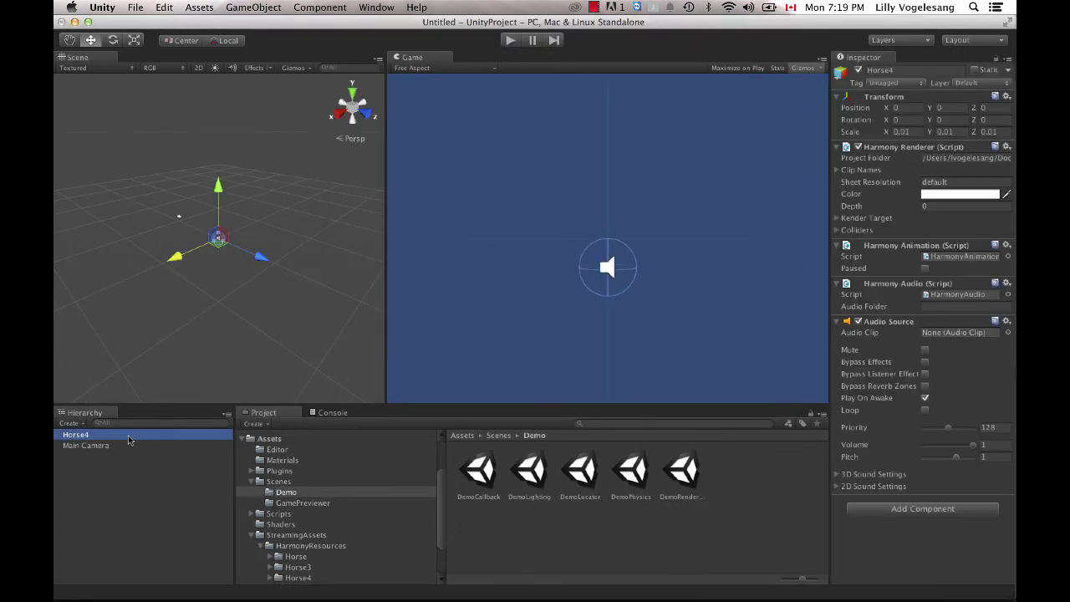
left_click(902, 510)
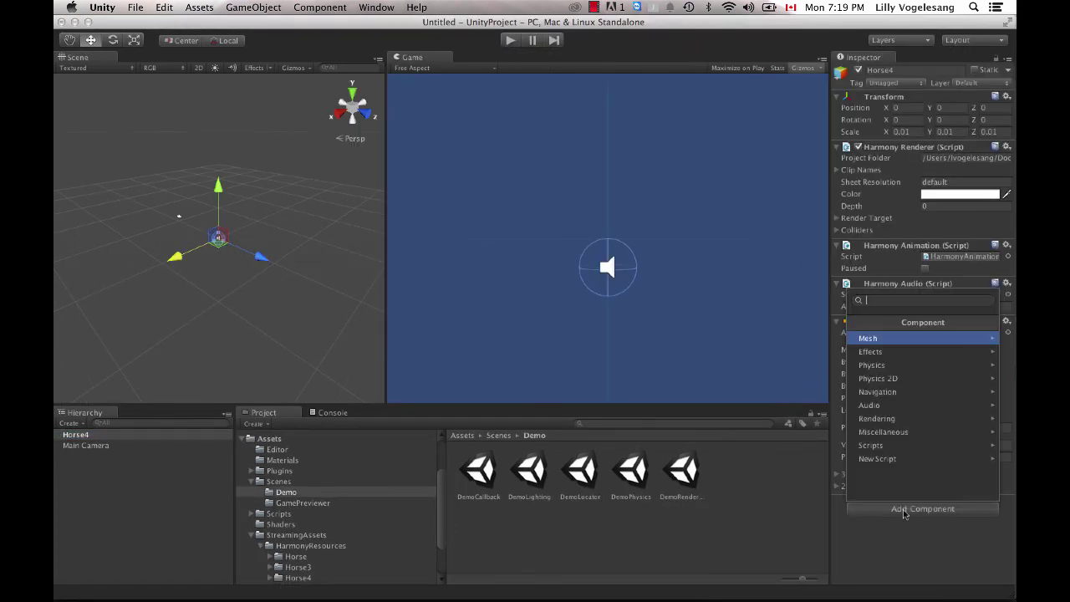
left_click(903, 449)
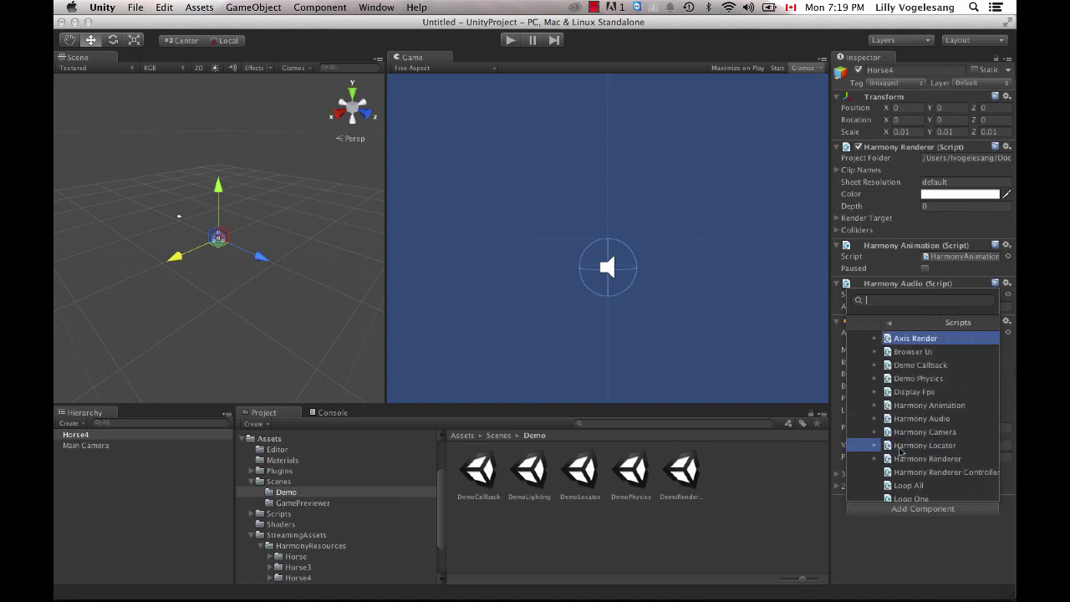
left_click(885, 498)
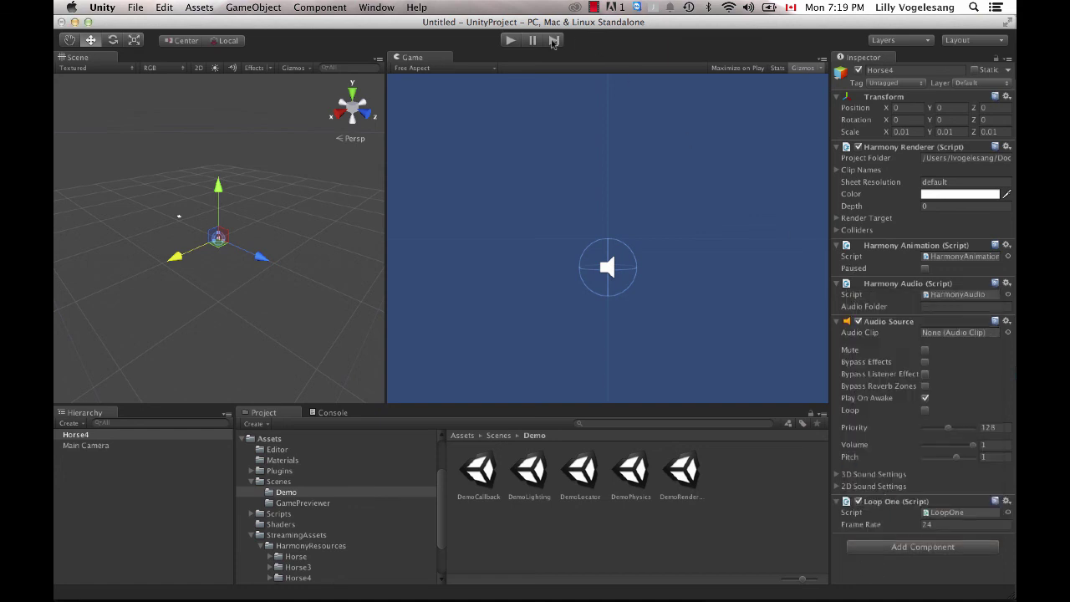
left_click(509, 41)
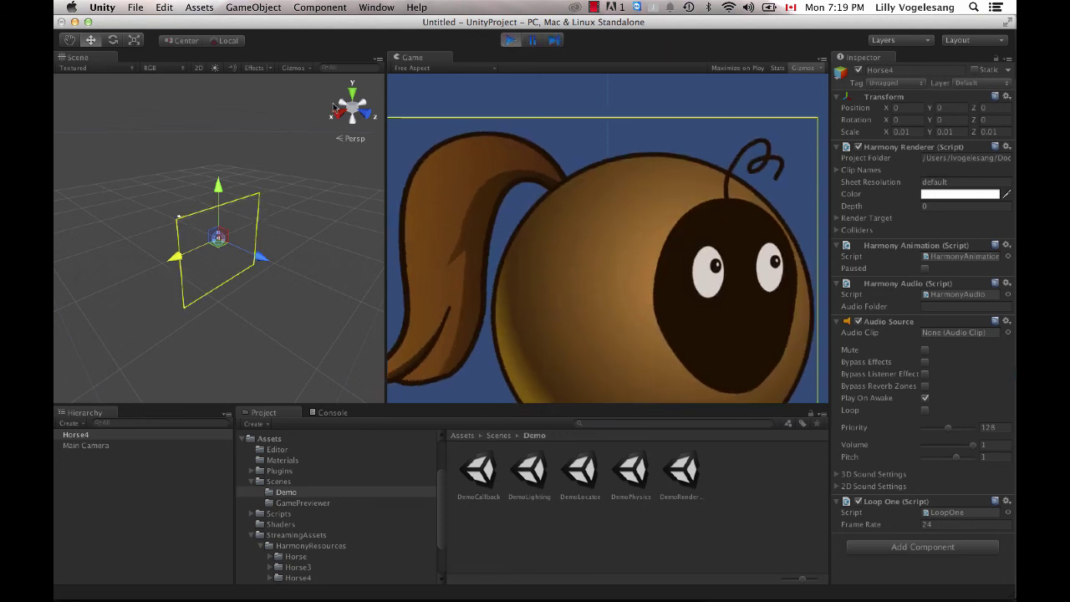
left_click(509, 41)
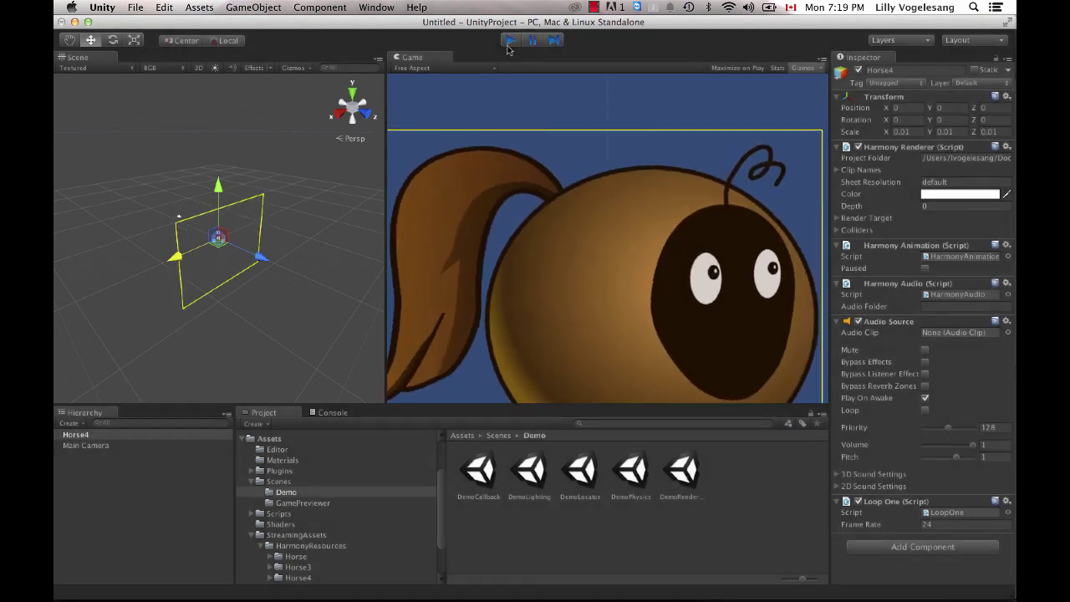
Move the Main Camera back along its Z axis to about -21.7 and play the scene again
left_click(119, 446)
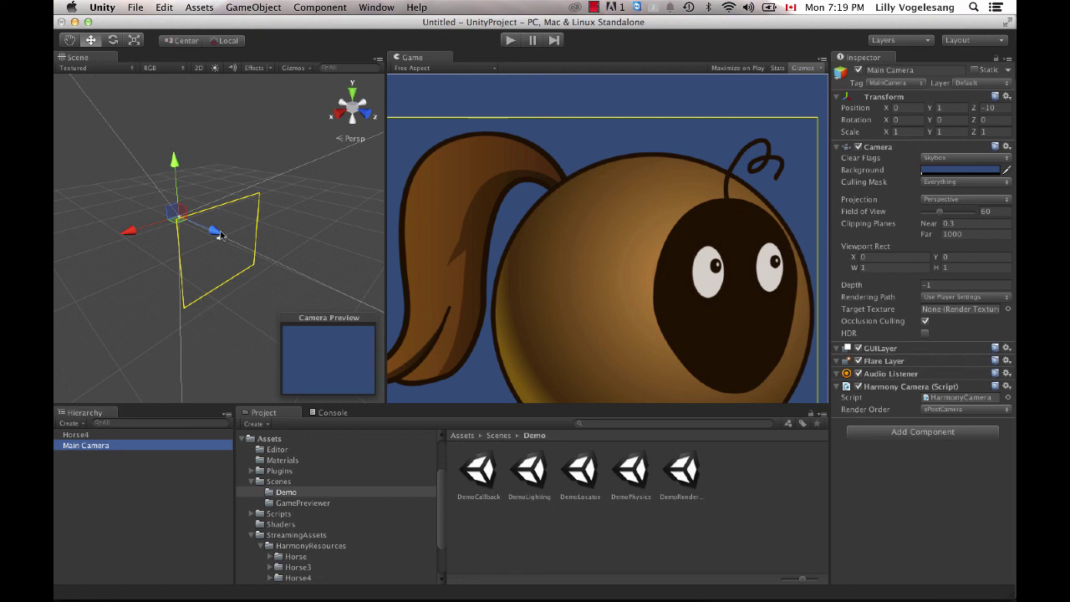
left_click_drag(219, 232, 175, 214)
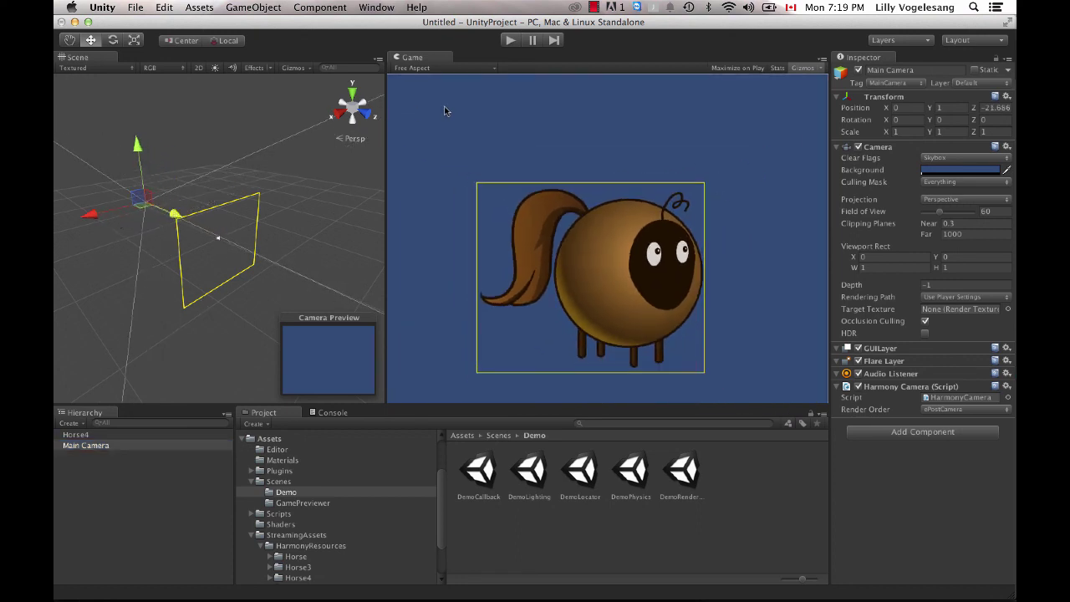
left_click(512, 42)
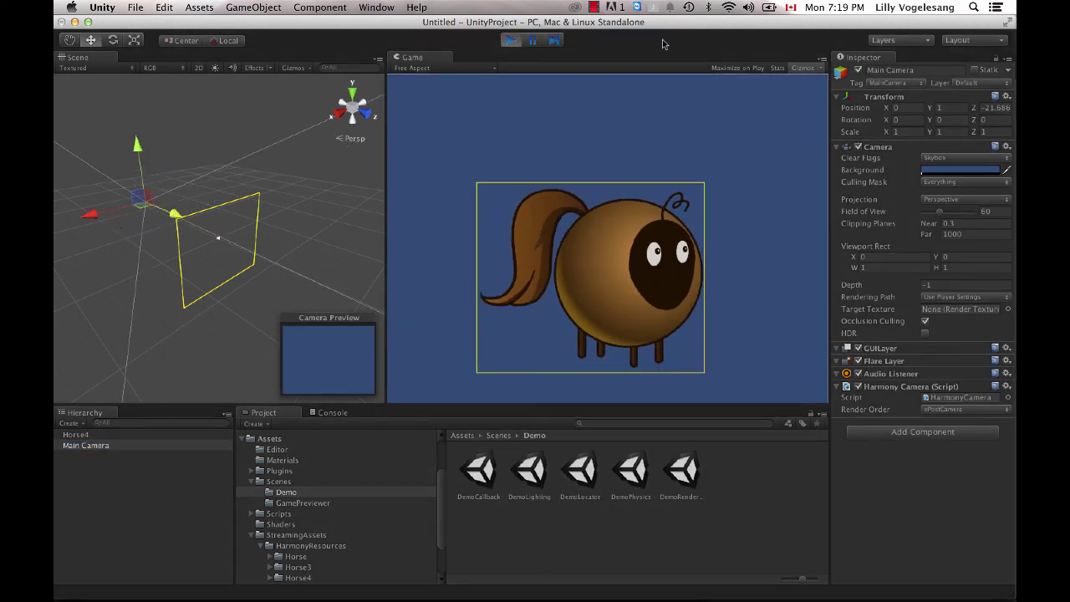